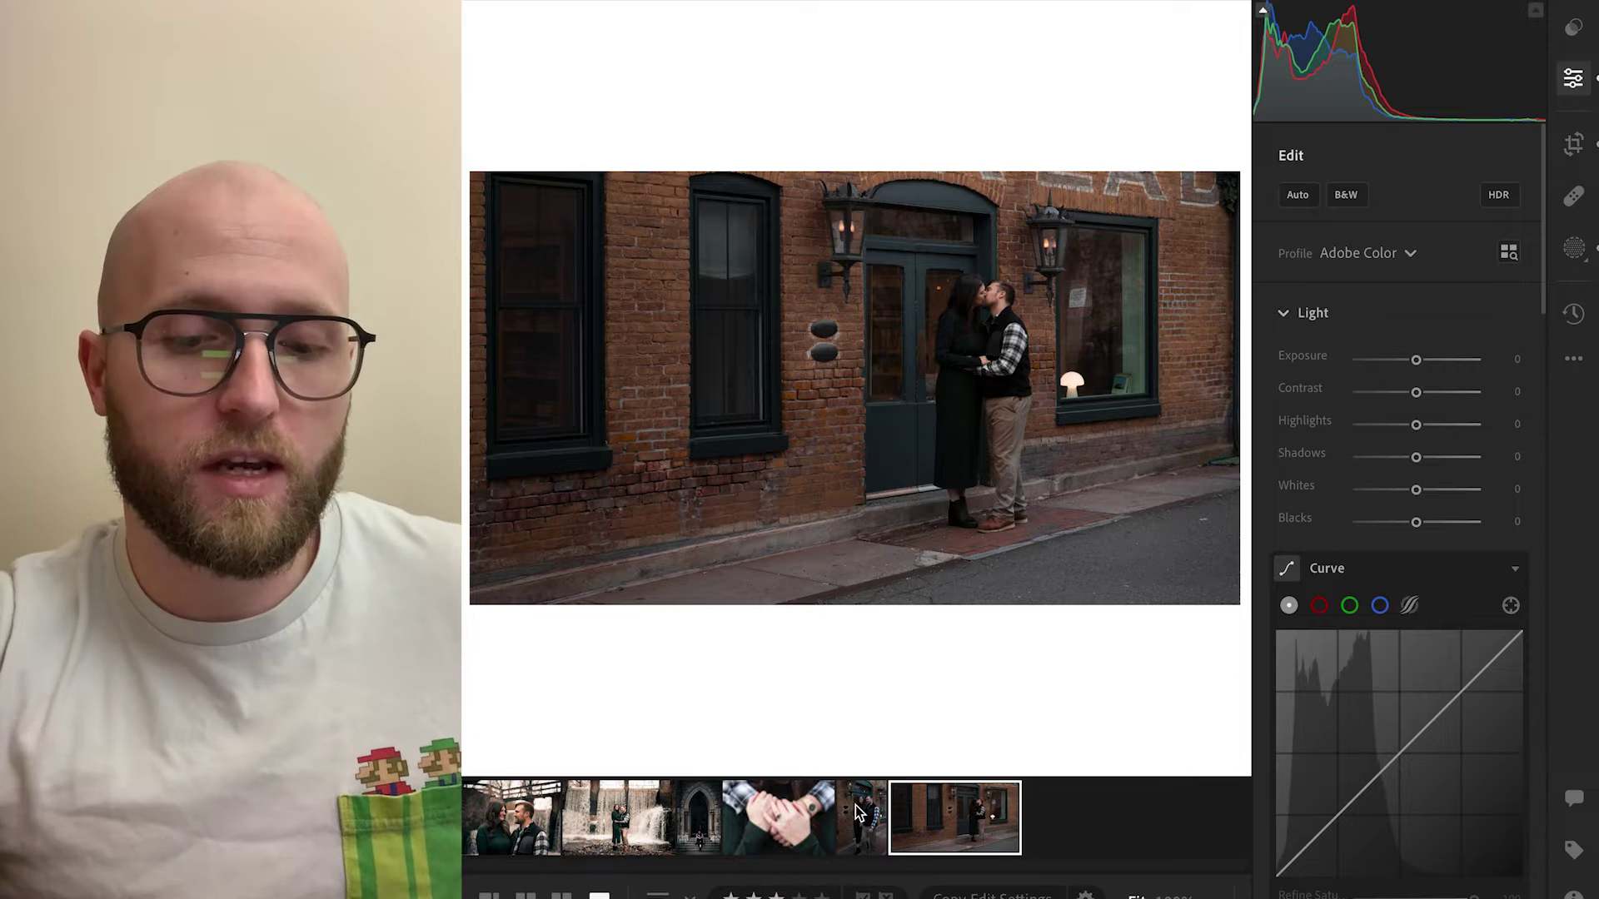
- Open the portrait-format photo of the couple walking beside the brick wall and set its overall saturation to -100
click(857, 812)
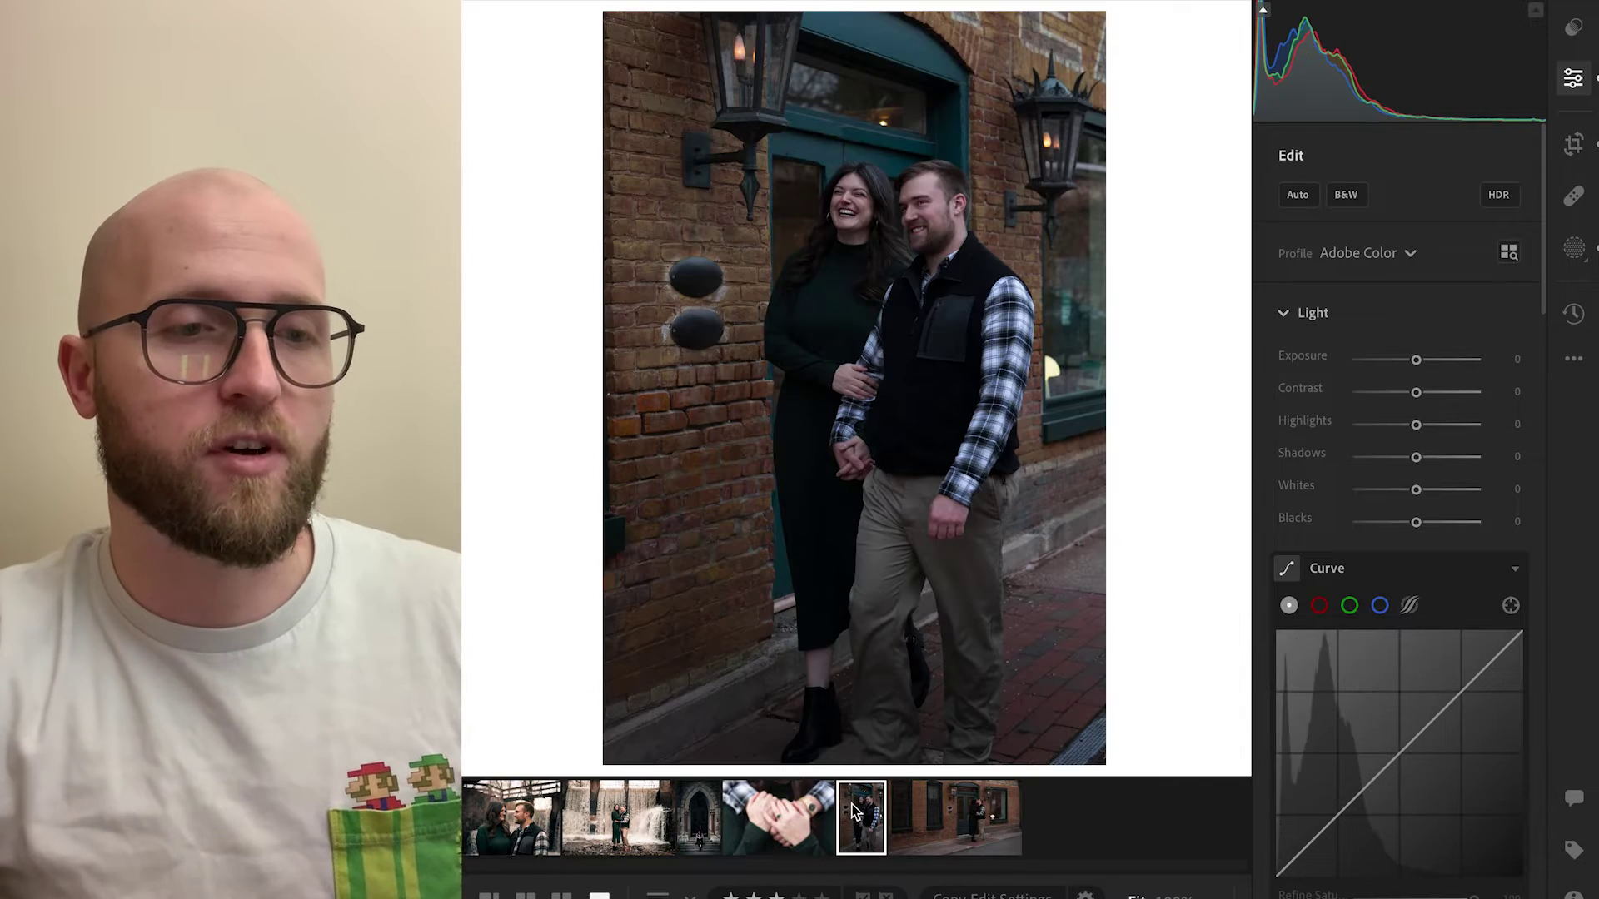
click(795, 812)
click(914, 816)
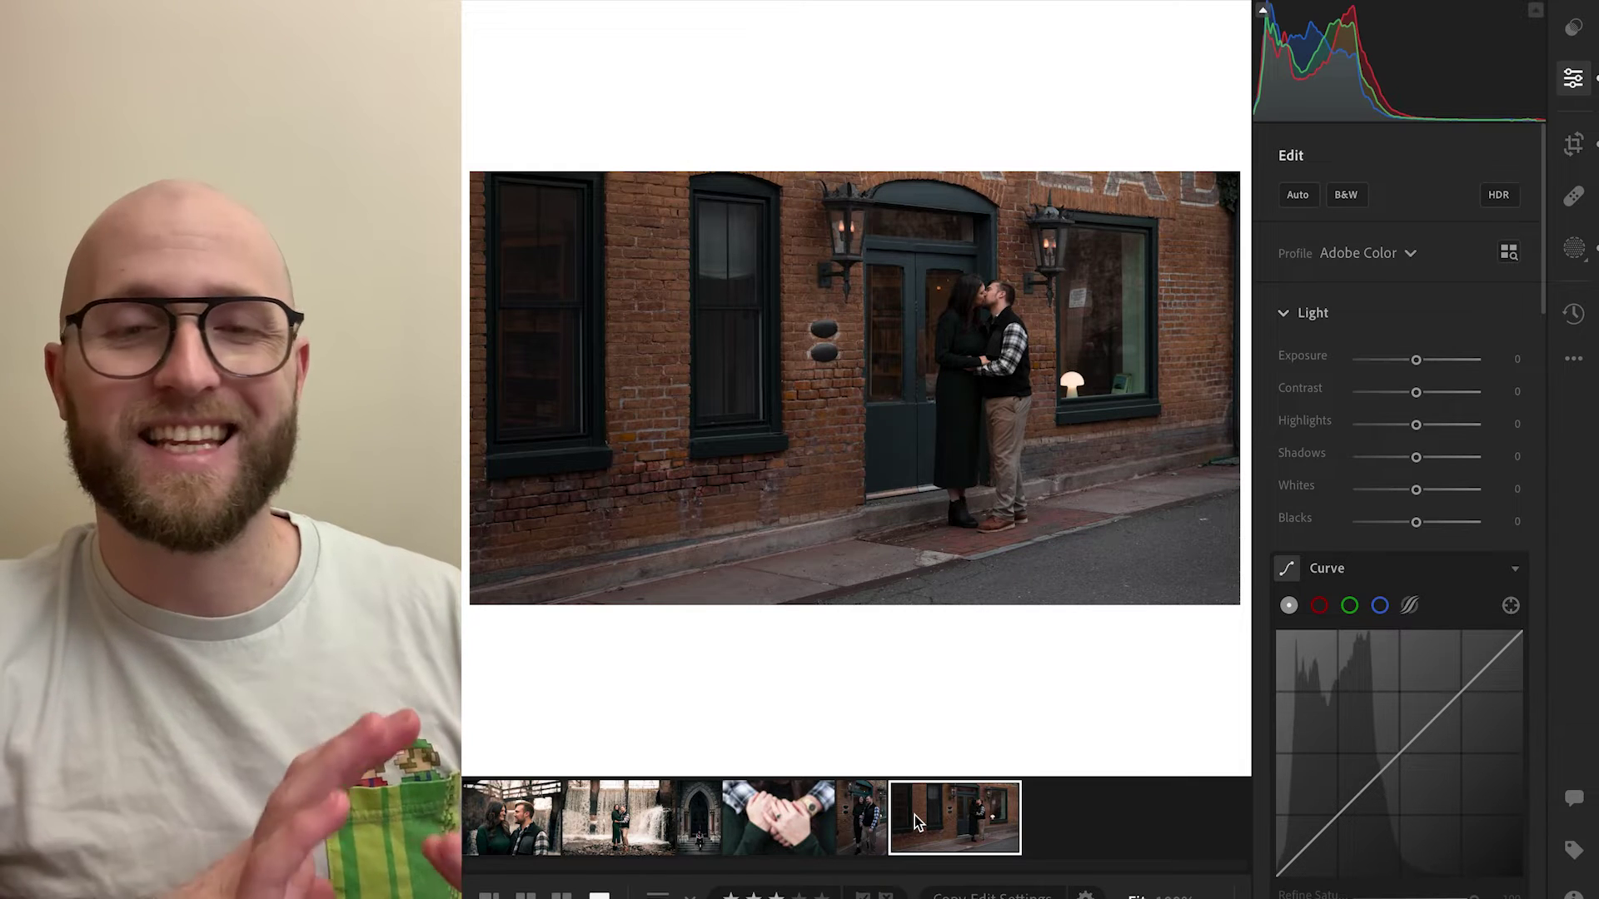
click(864, 820)
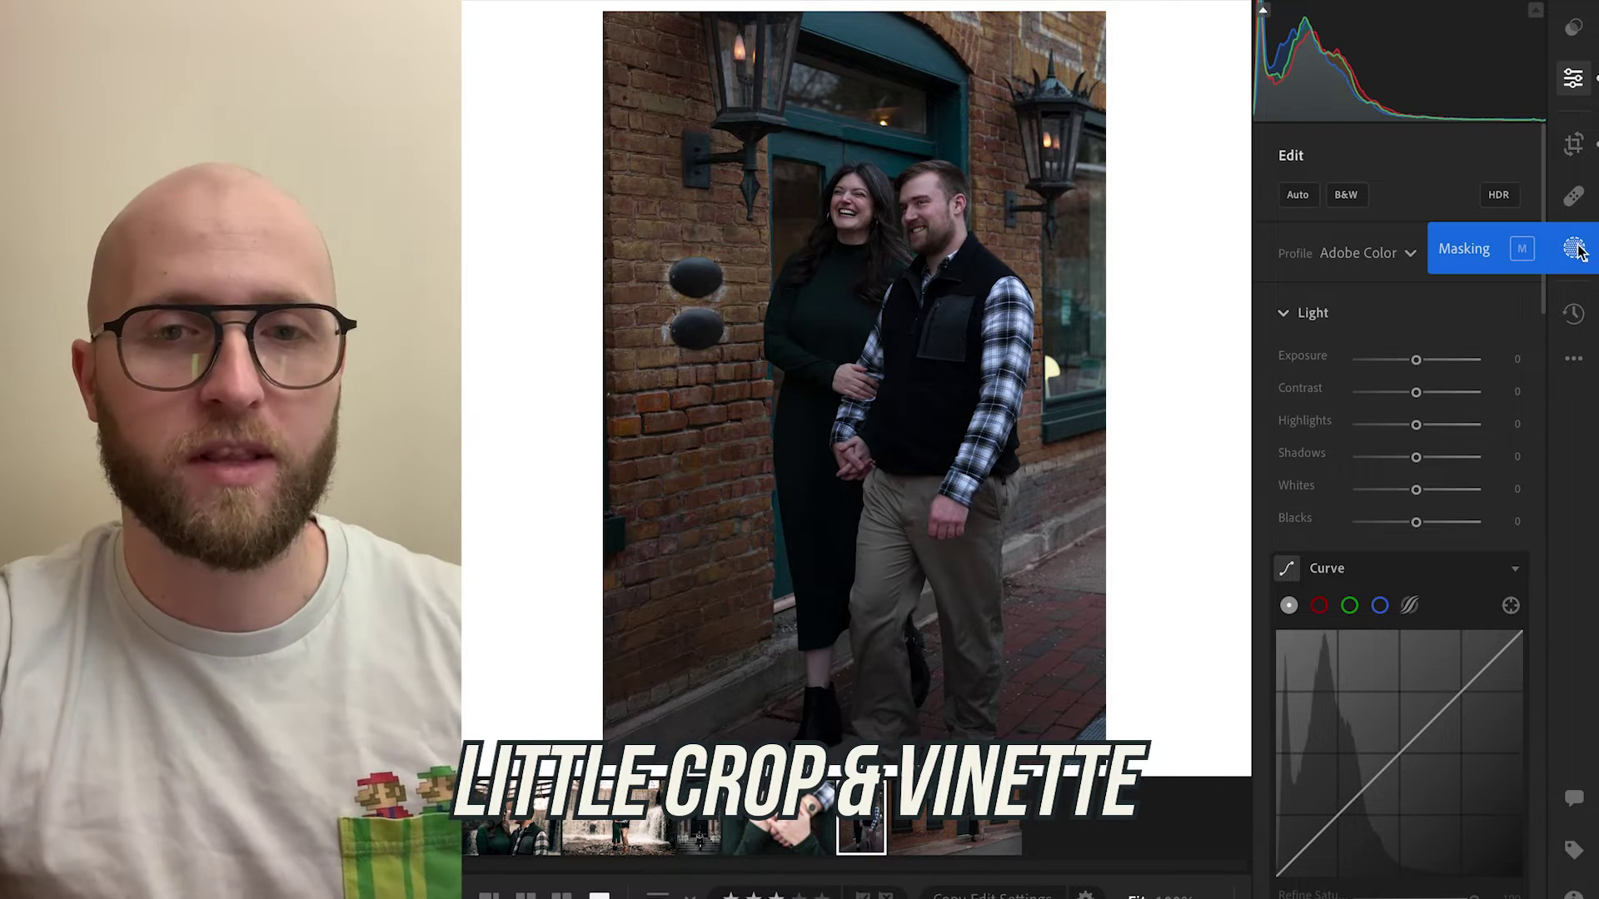
scroll(1506, 333, down, 6)
scroll(1504, 332, down, 3)
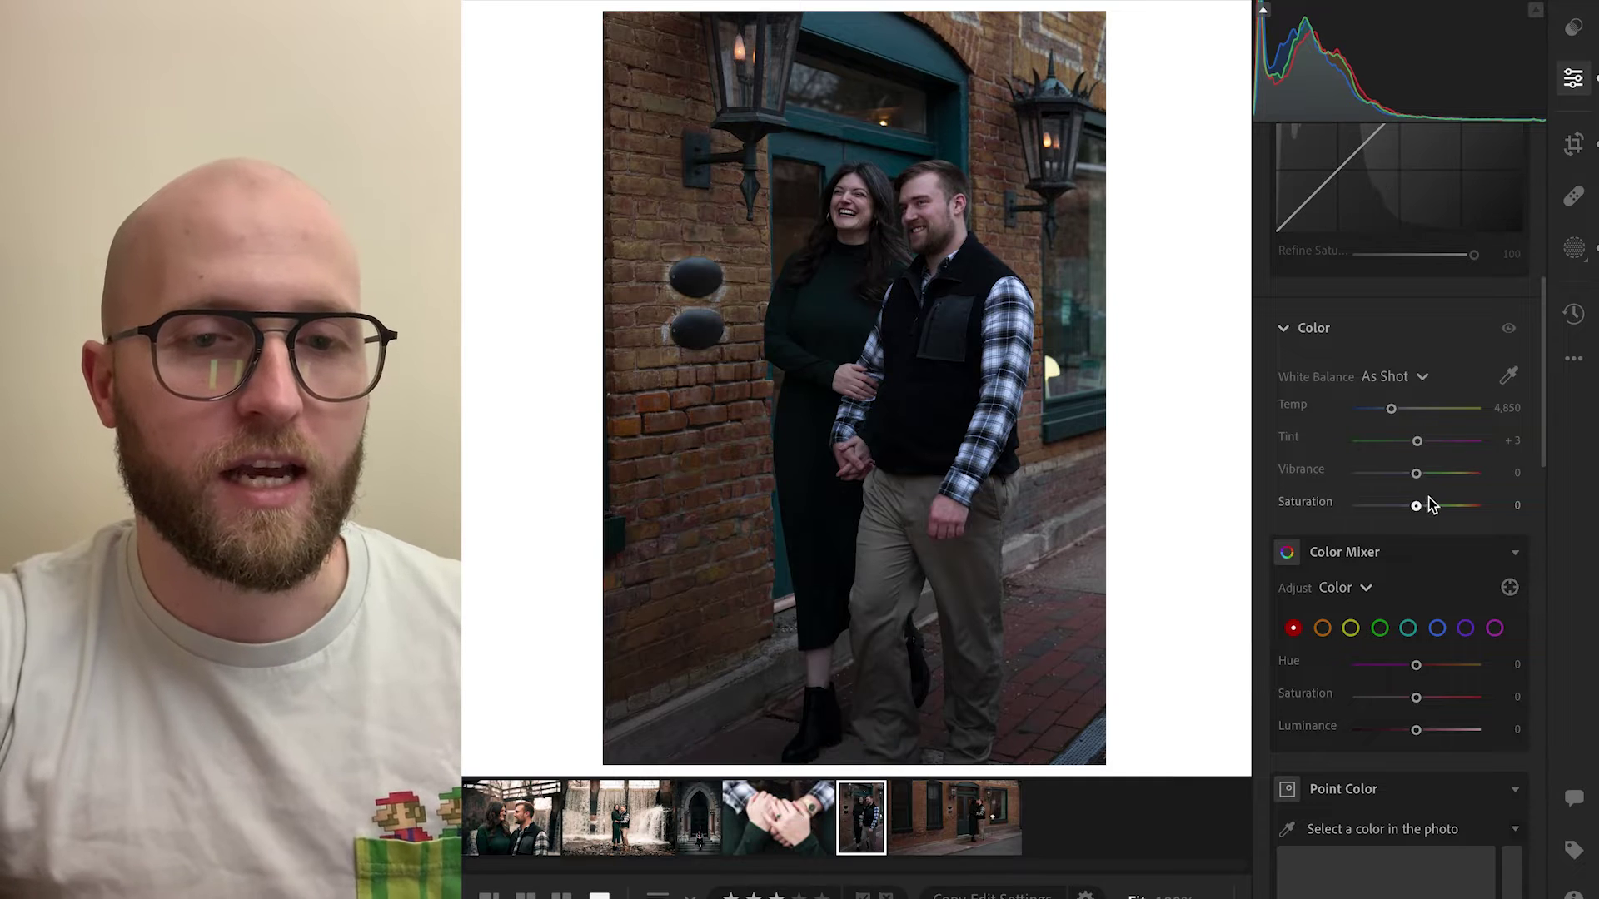
drag(1416, 506, 1277, 507)
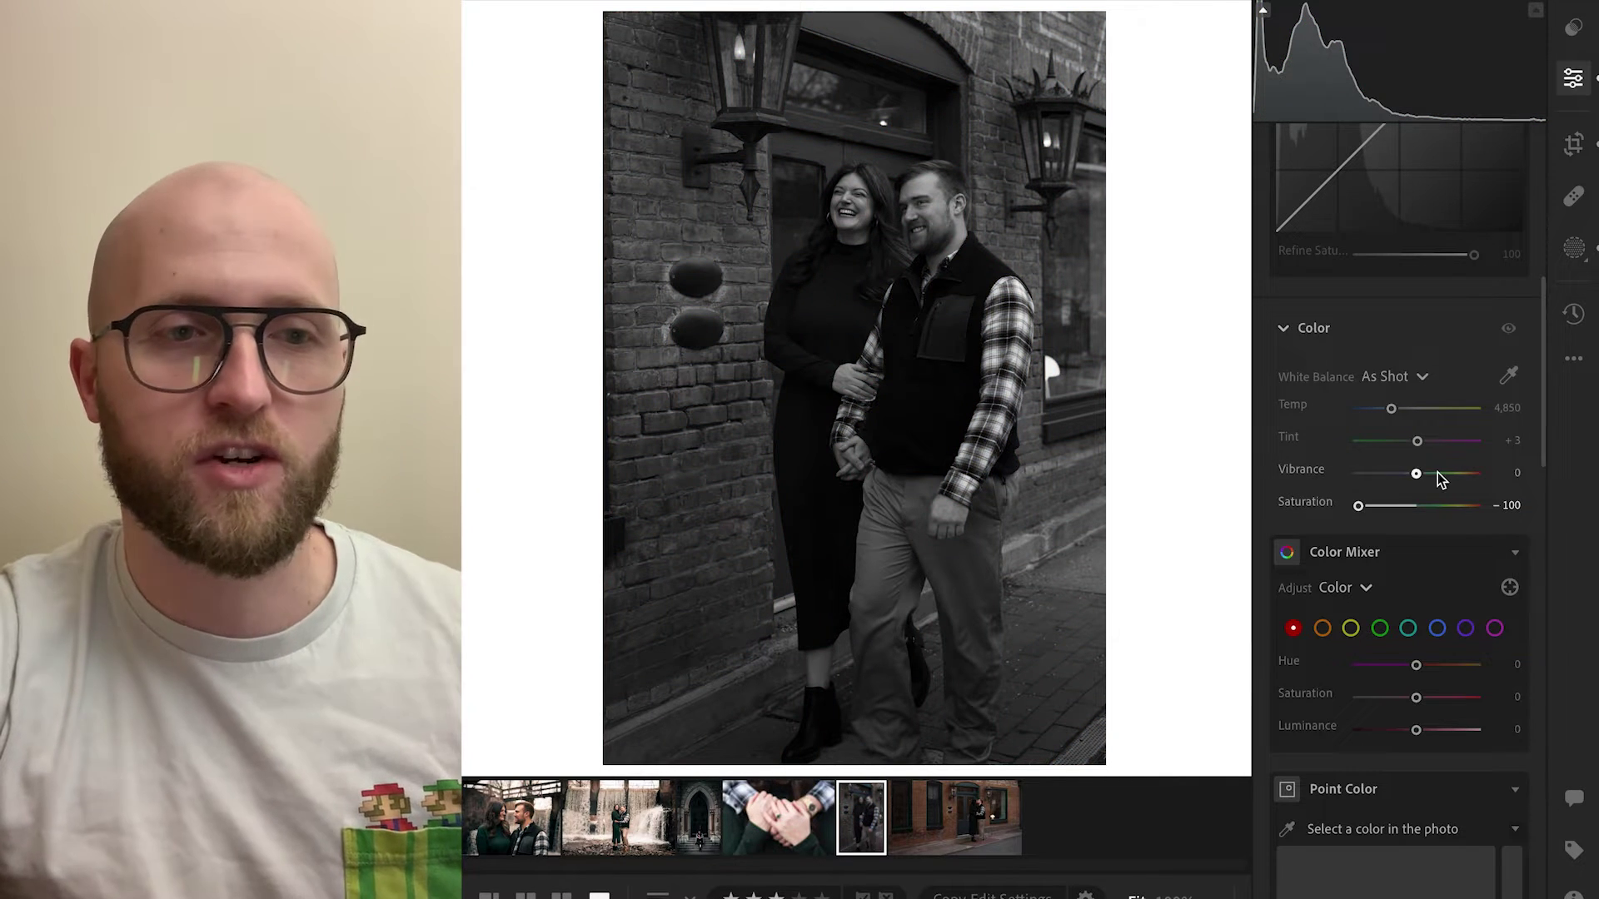
- Try raising the exposure to +1.86, and set it back to 0
scroll(1441, 479, up, 12)
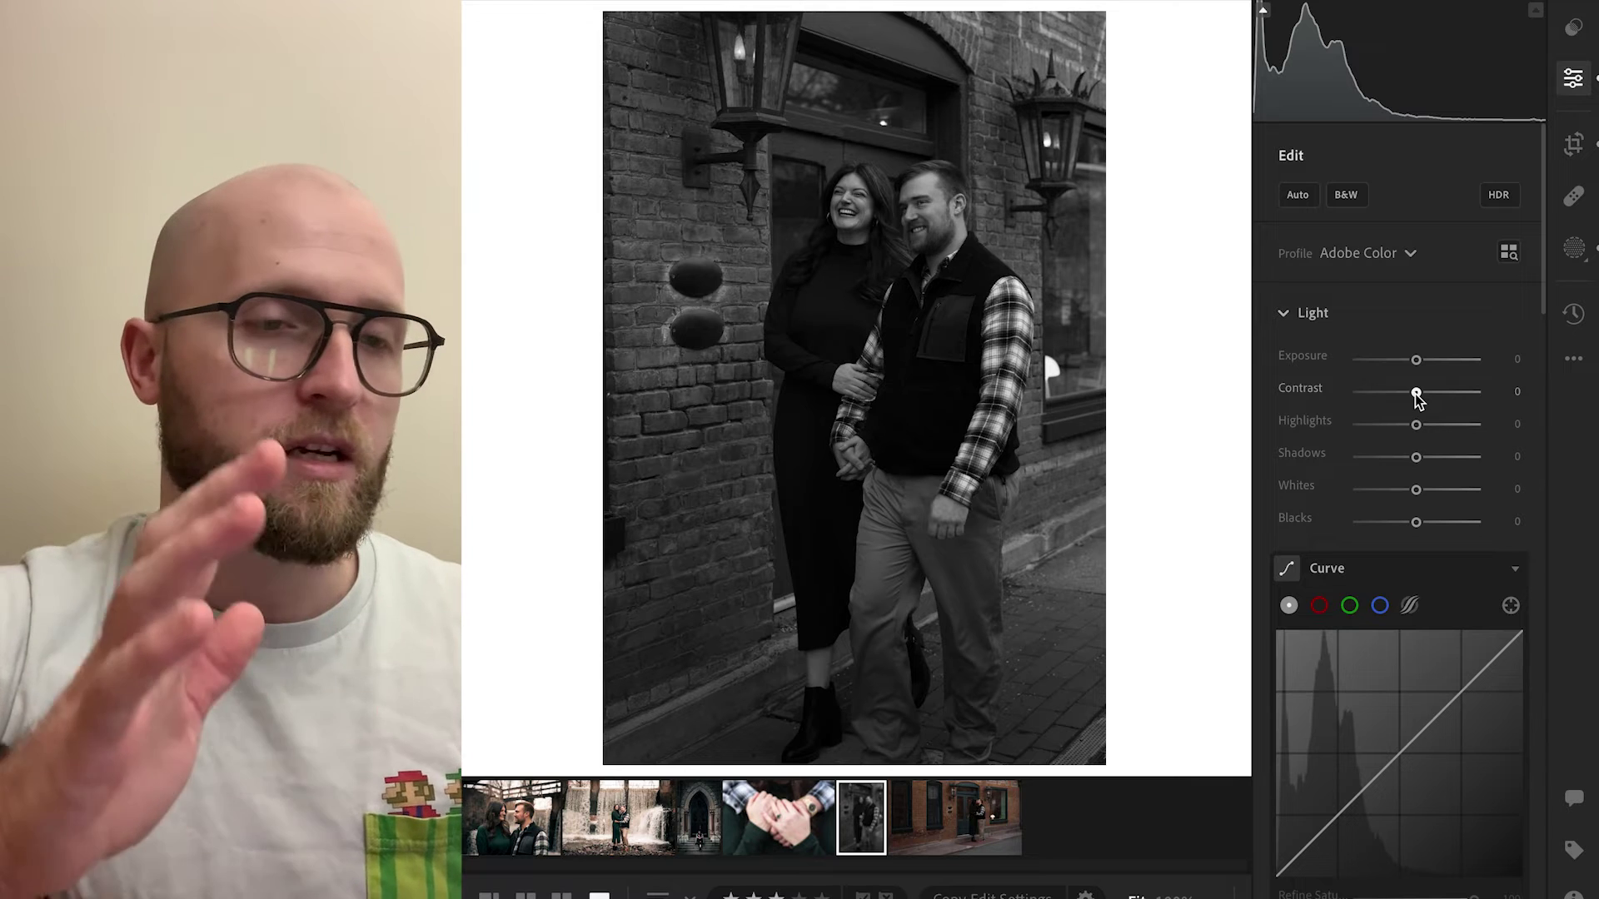
drag(1415, 361, 1437, 366)
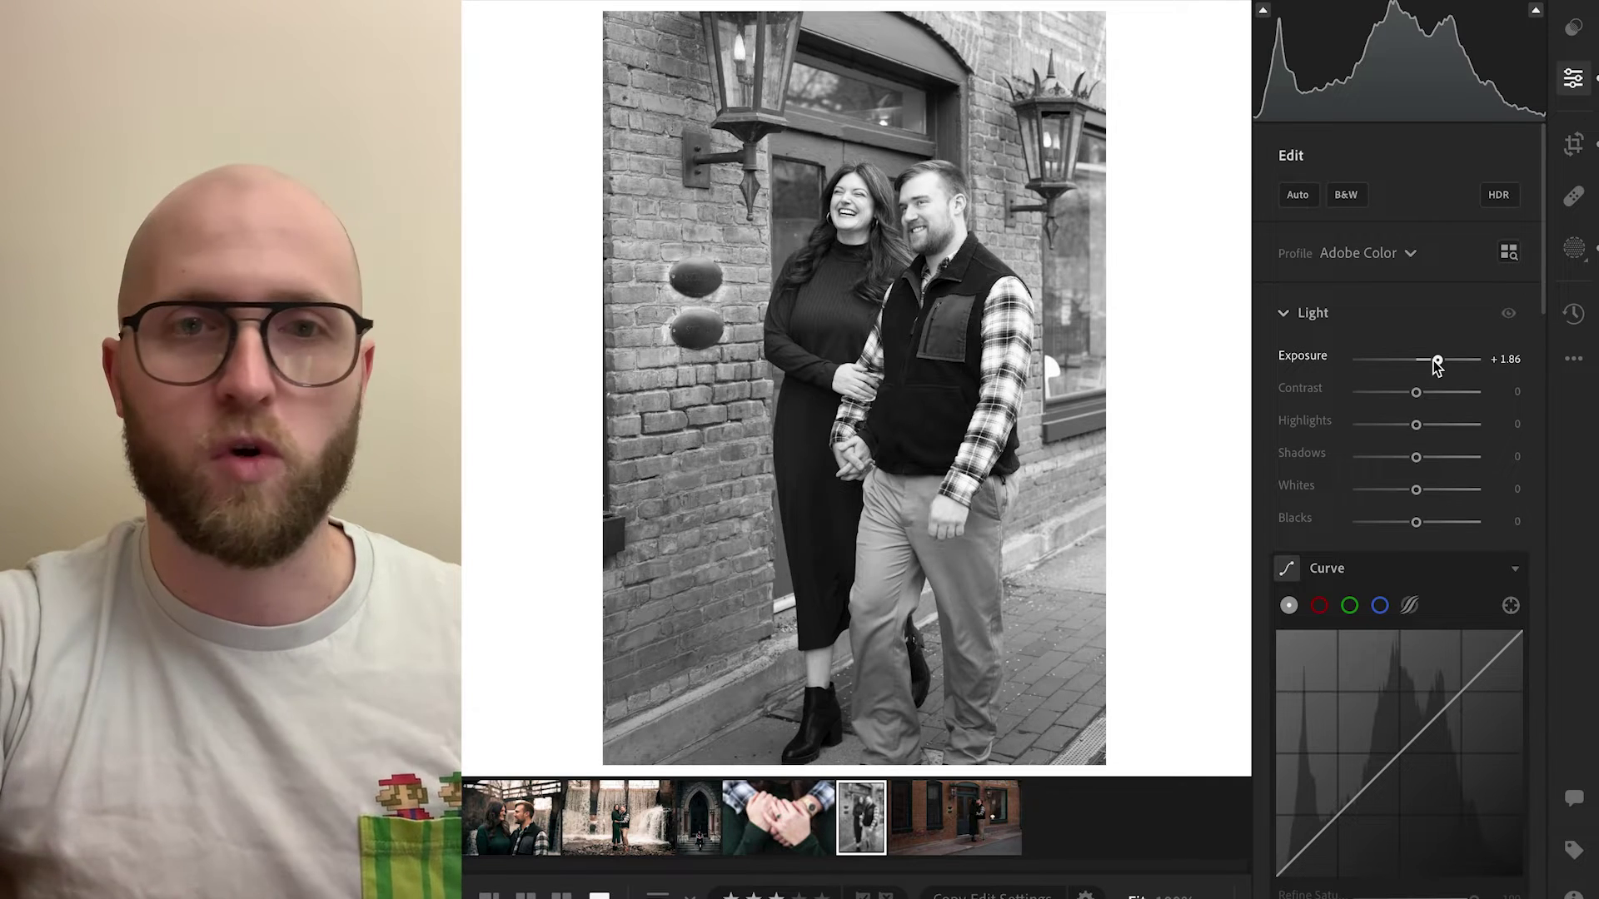
drag(1437, 366, 1417, 369)
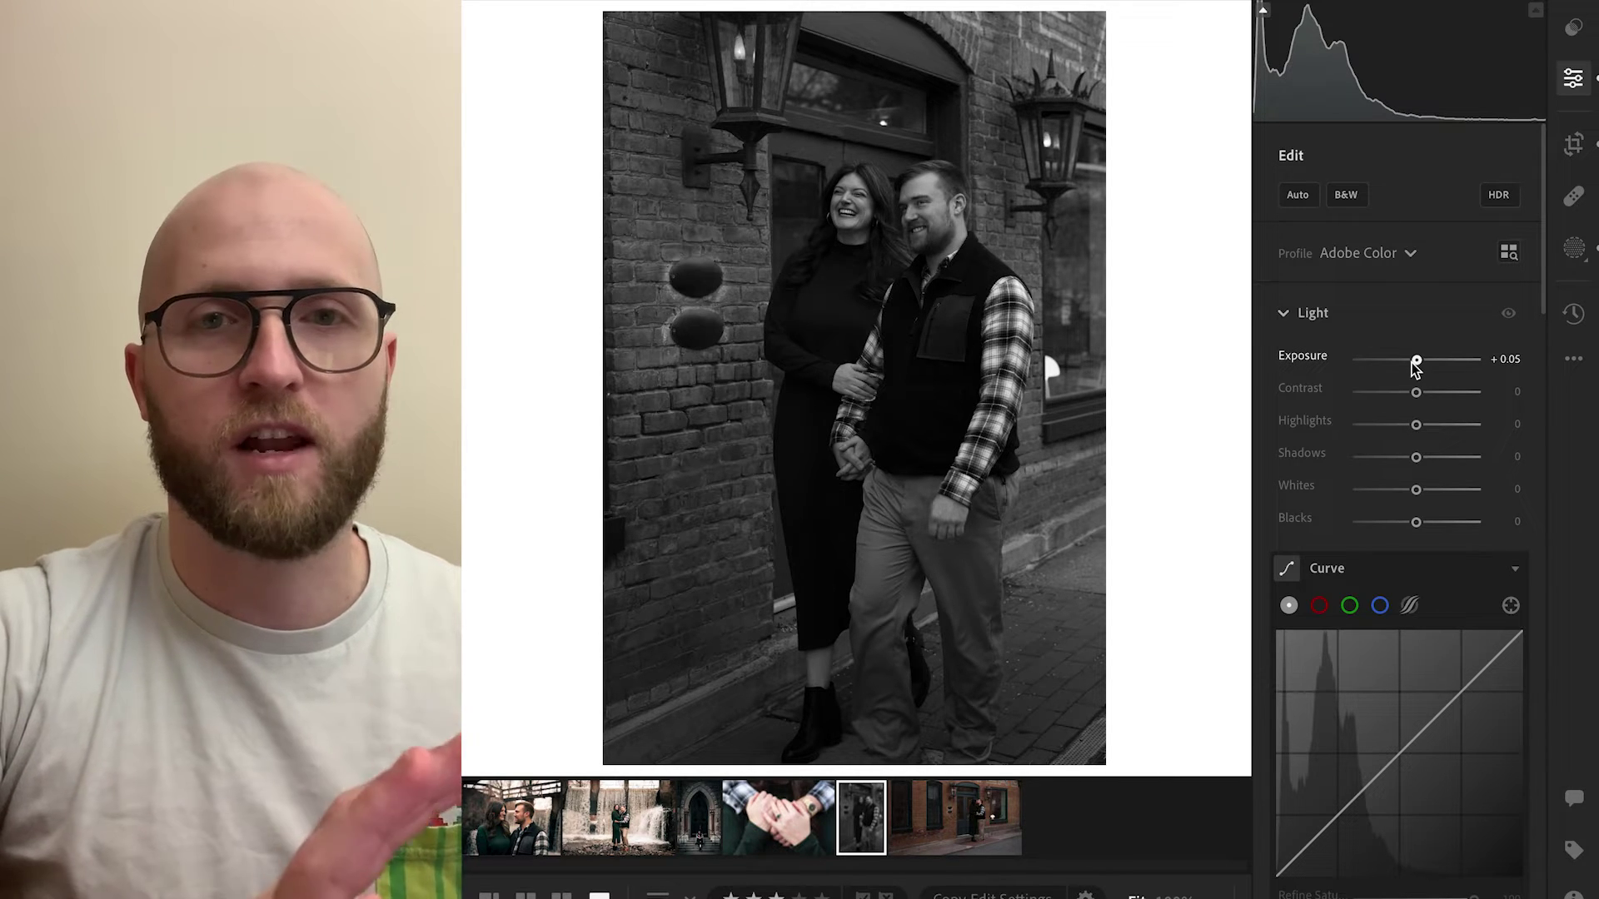
click(1487, 358)
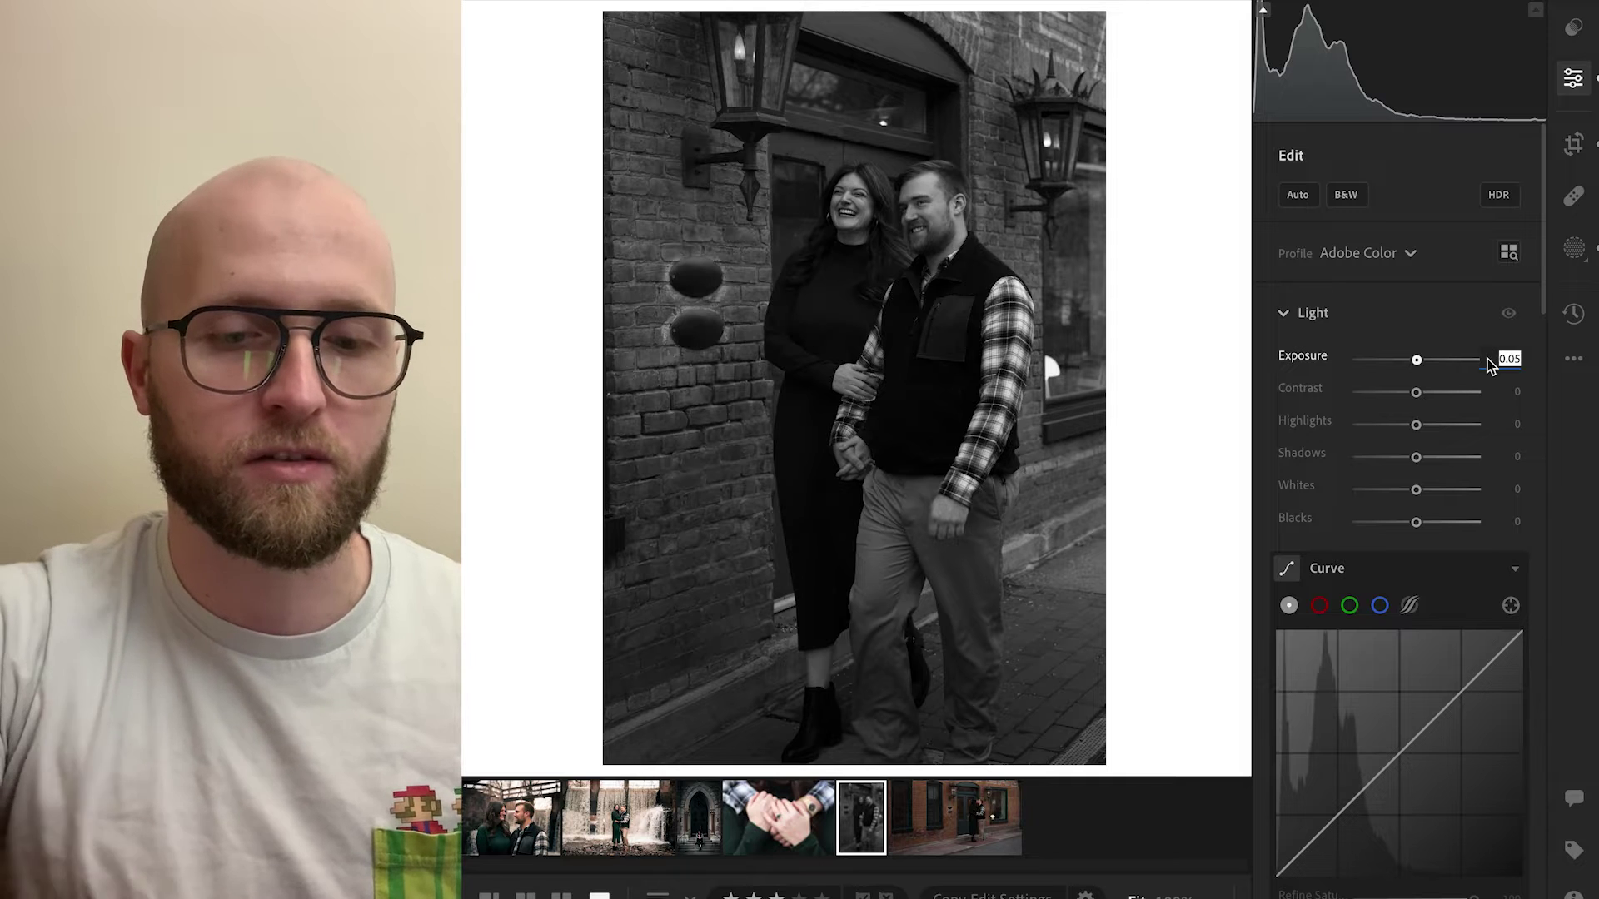
text(0)
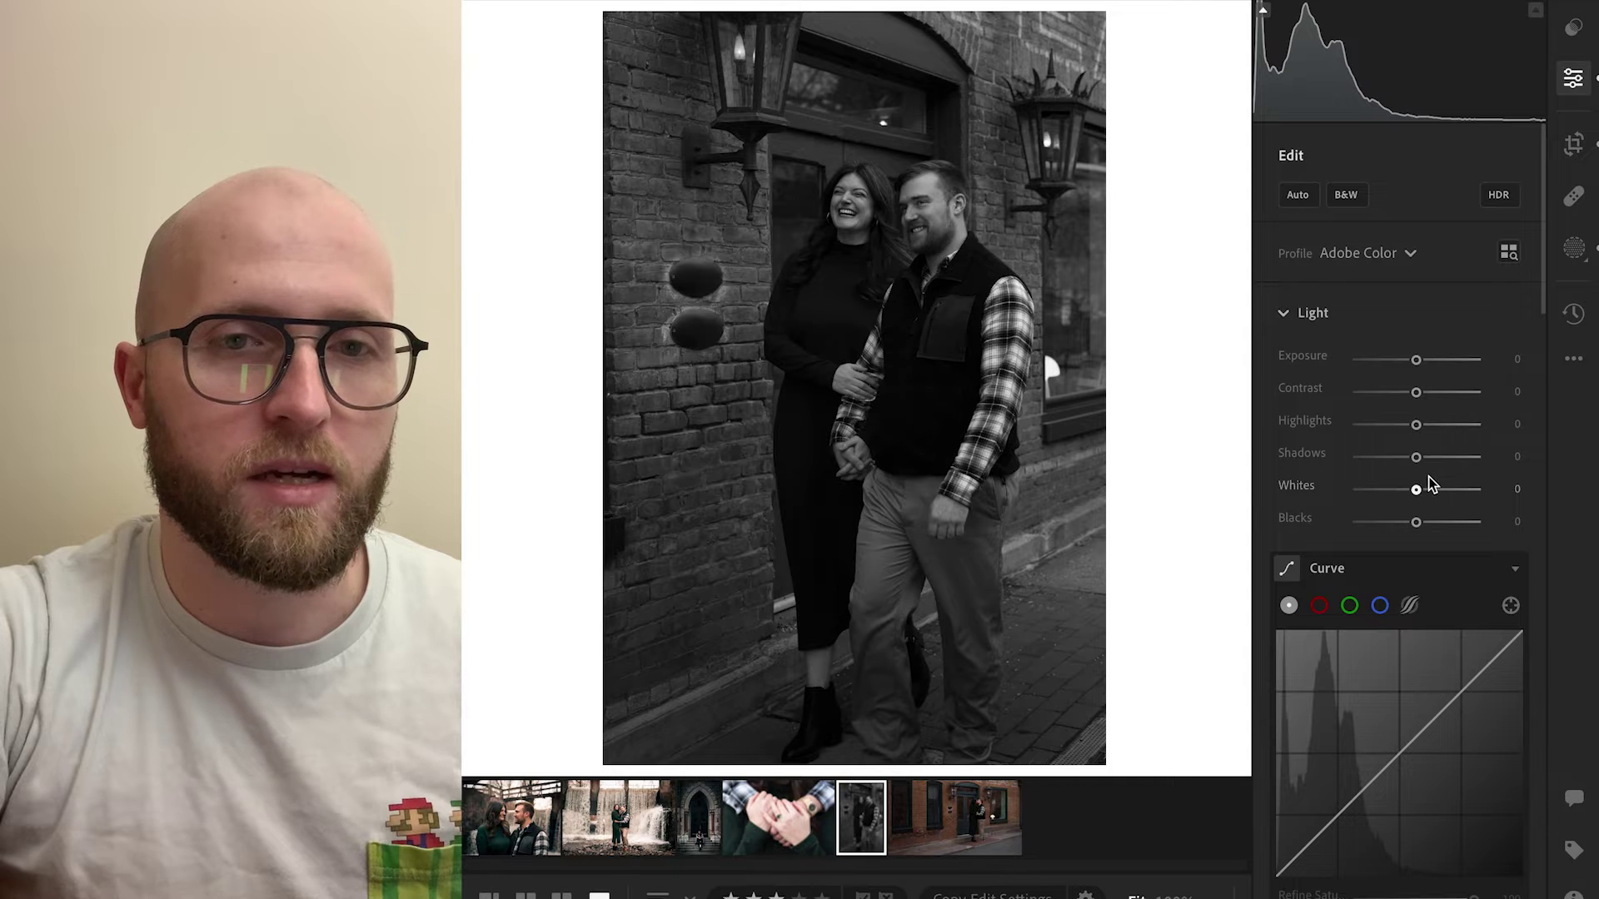
- Set Whites to +31 and Highlights to +27 with the highlight clipping overlay turned on
drag(1418, 493, 1434, 492)
click(1535, 10)
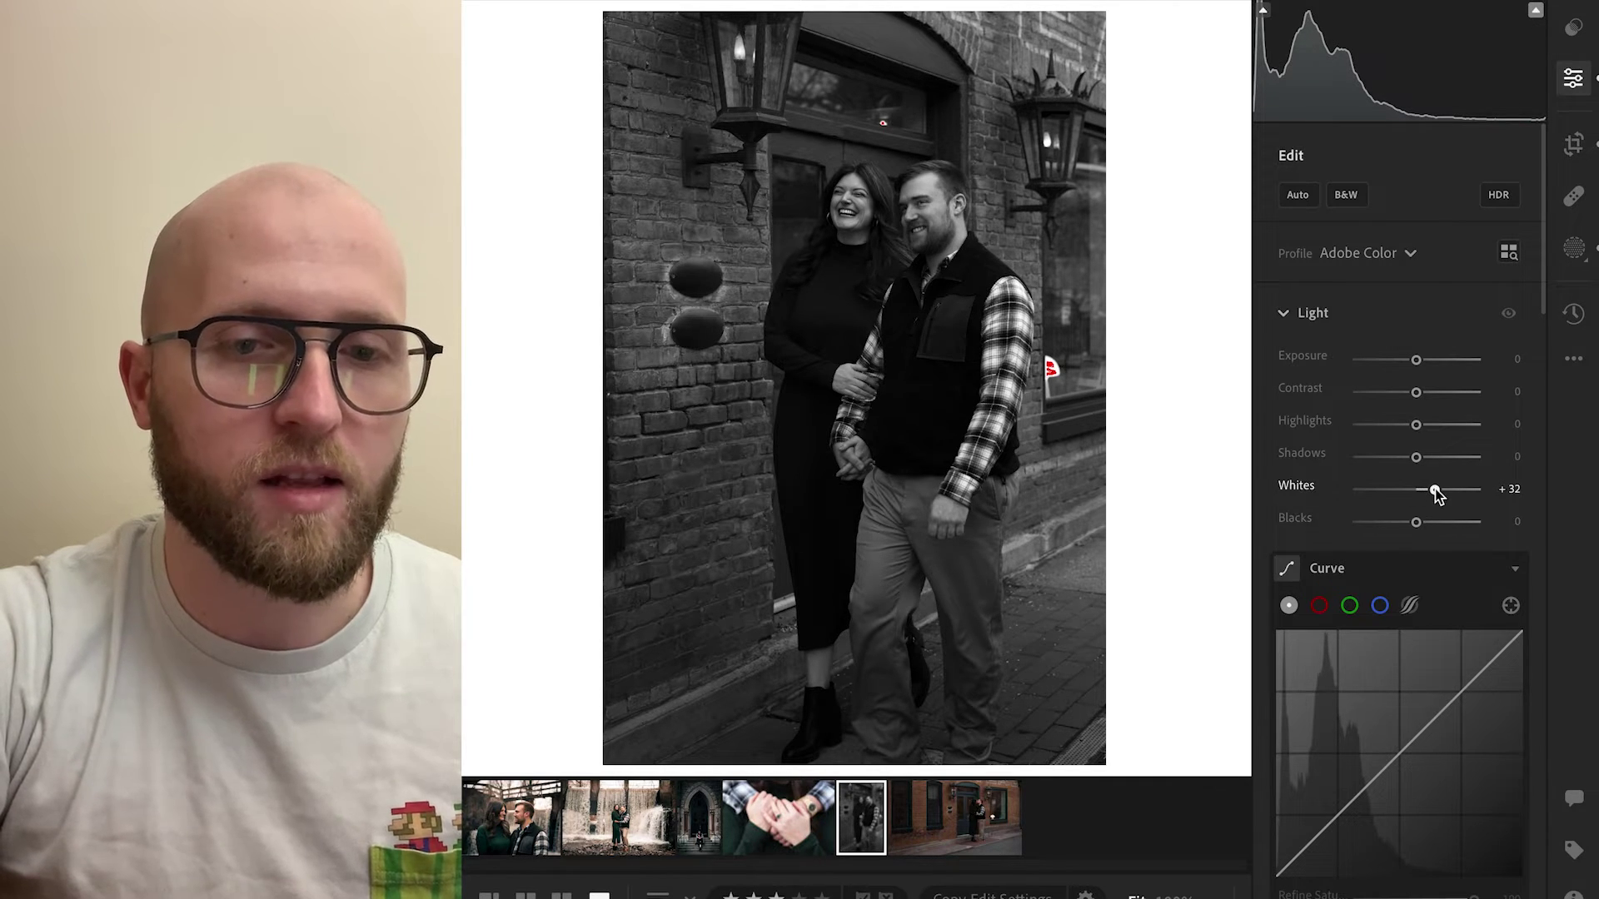
mouse_move(1435, 491)
mouse_down()
mouse_move(1451, 491)
mouse_move(1433, 491)
mouse_up()
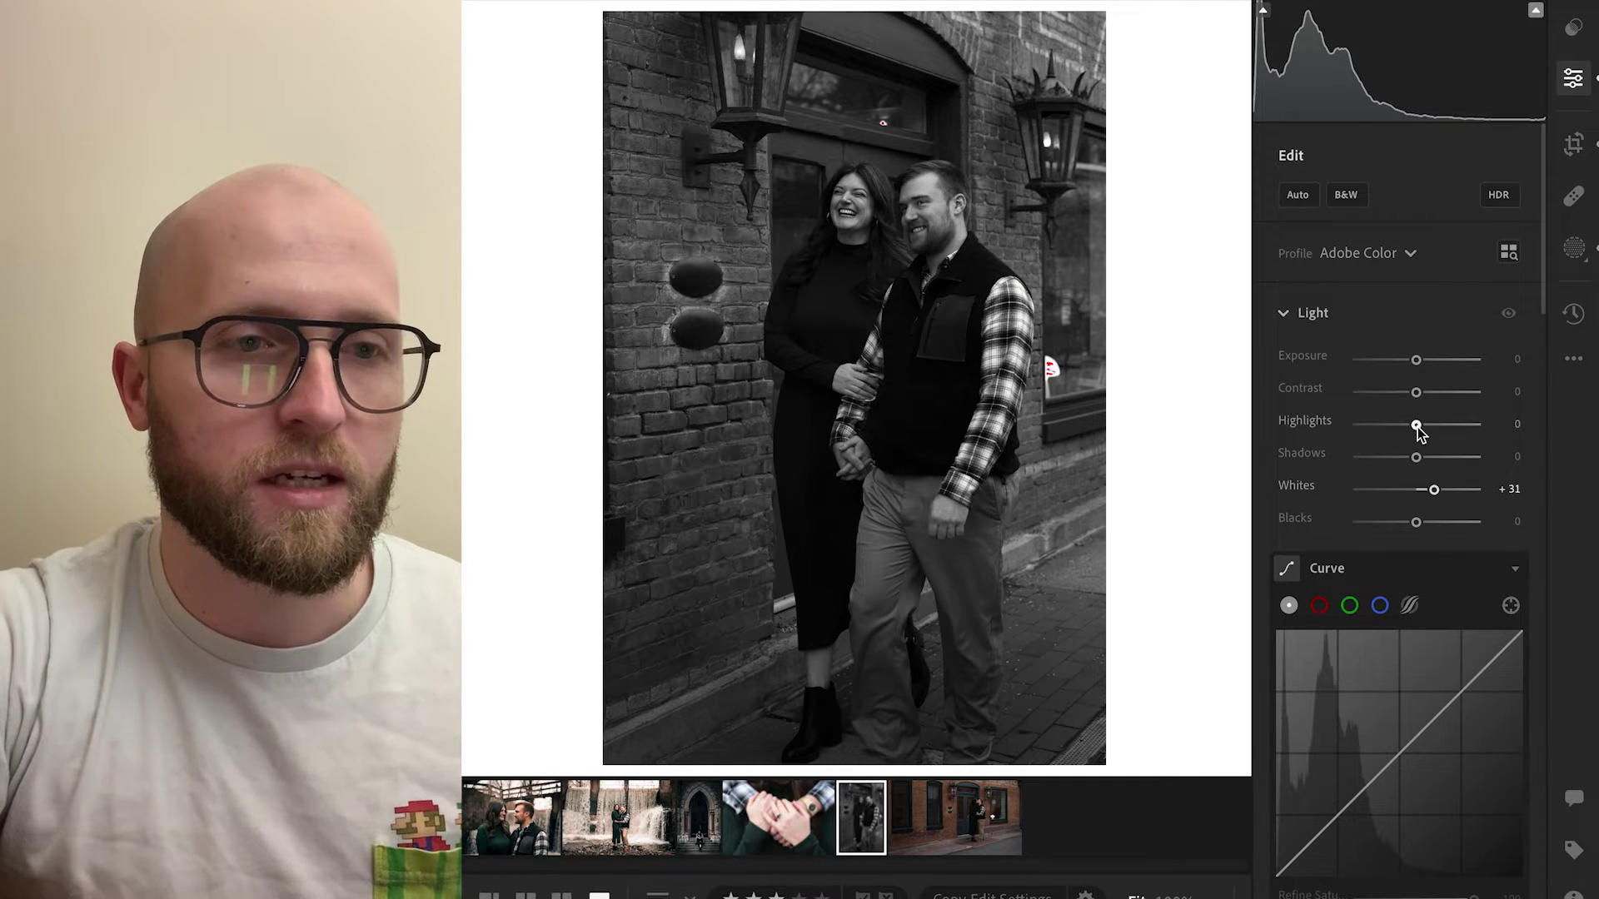
drag(1418, 426, 1435, 426)
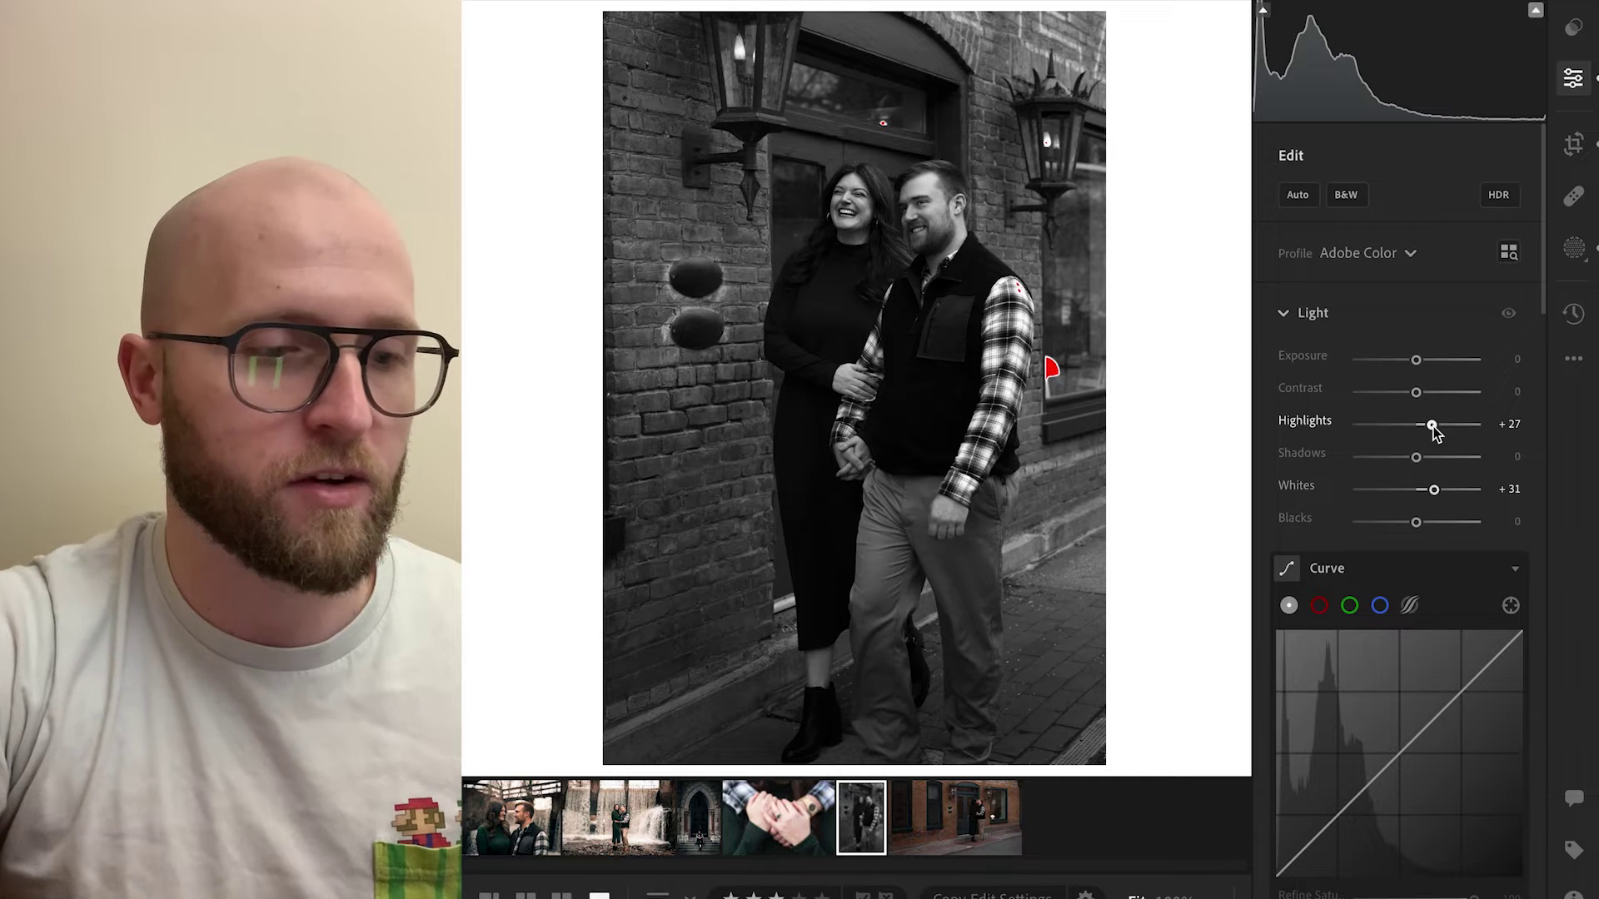
- Inspect the couple's faces up close and set Shadows to -8
scroll(1375, 622, down, 2)
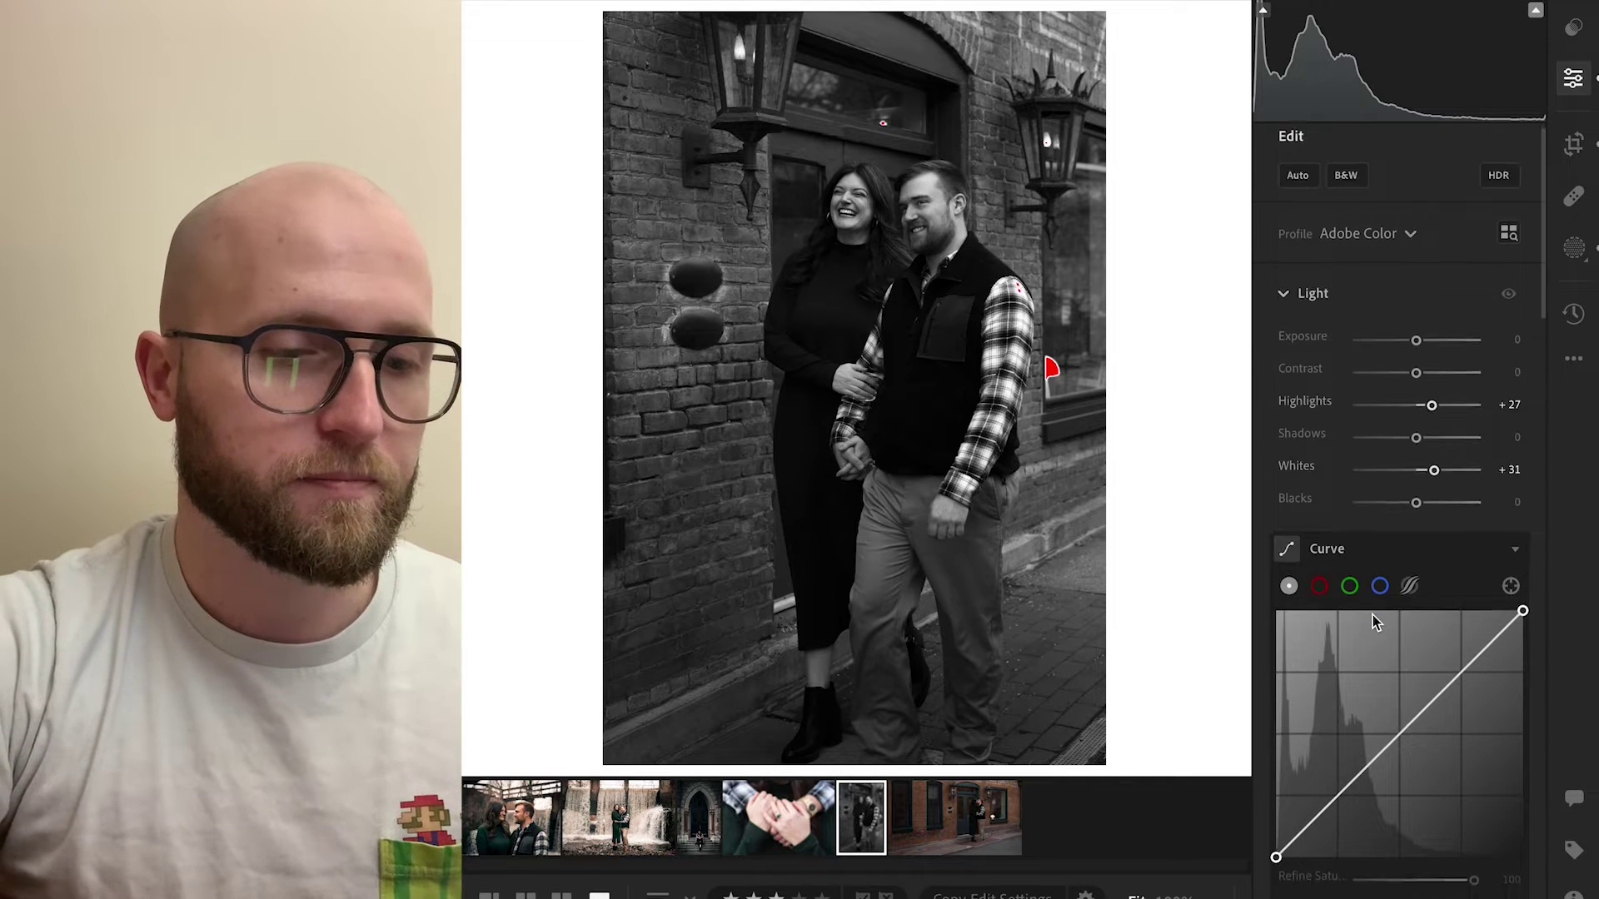
click(908, 214)
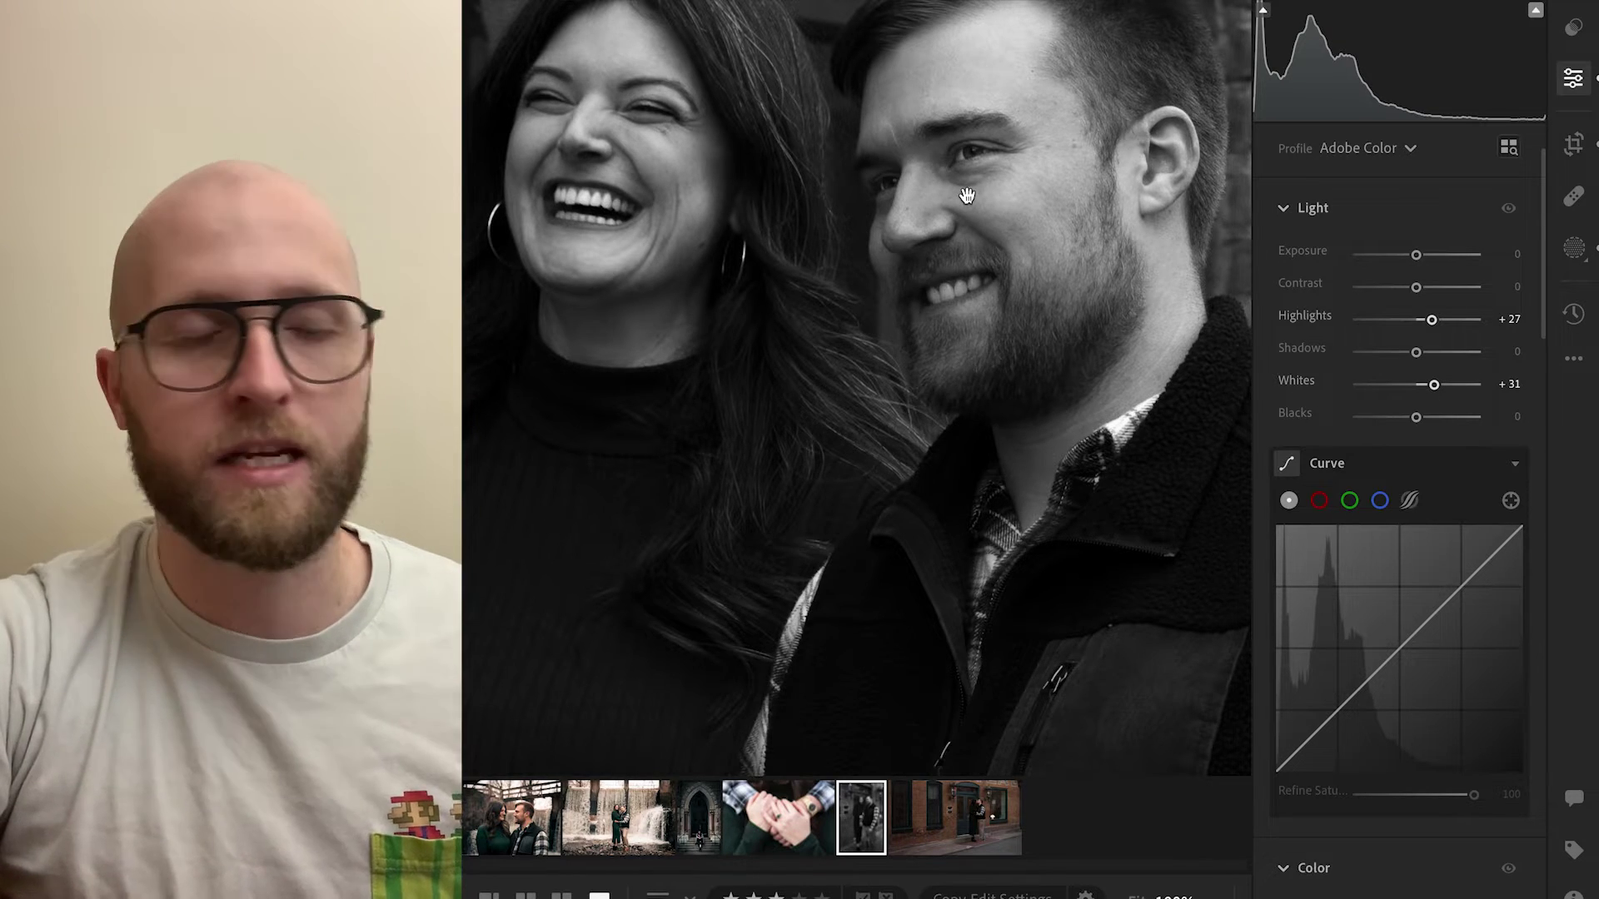
key(ctrl+minus)
scroll(981, 270, down, 2)
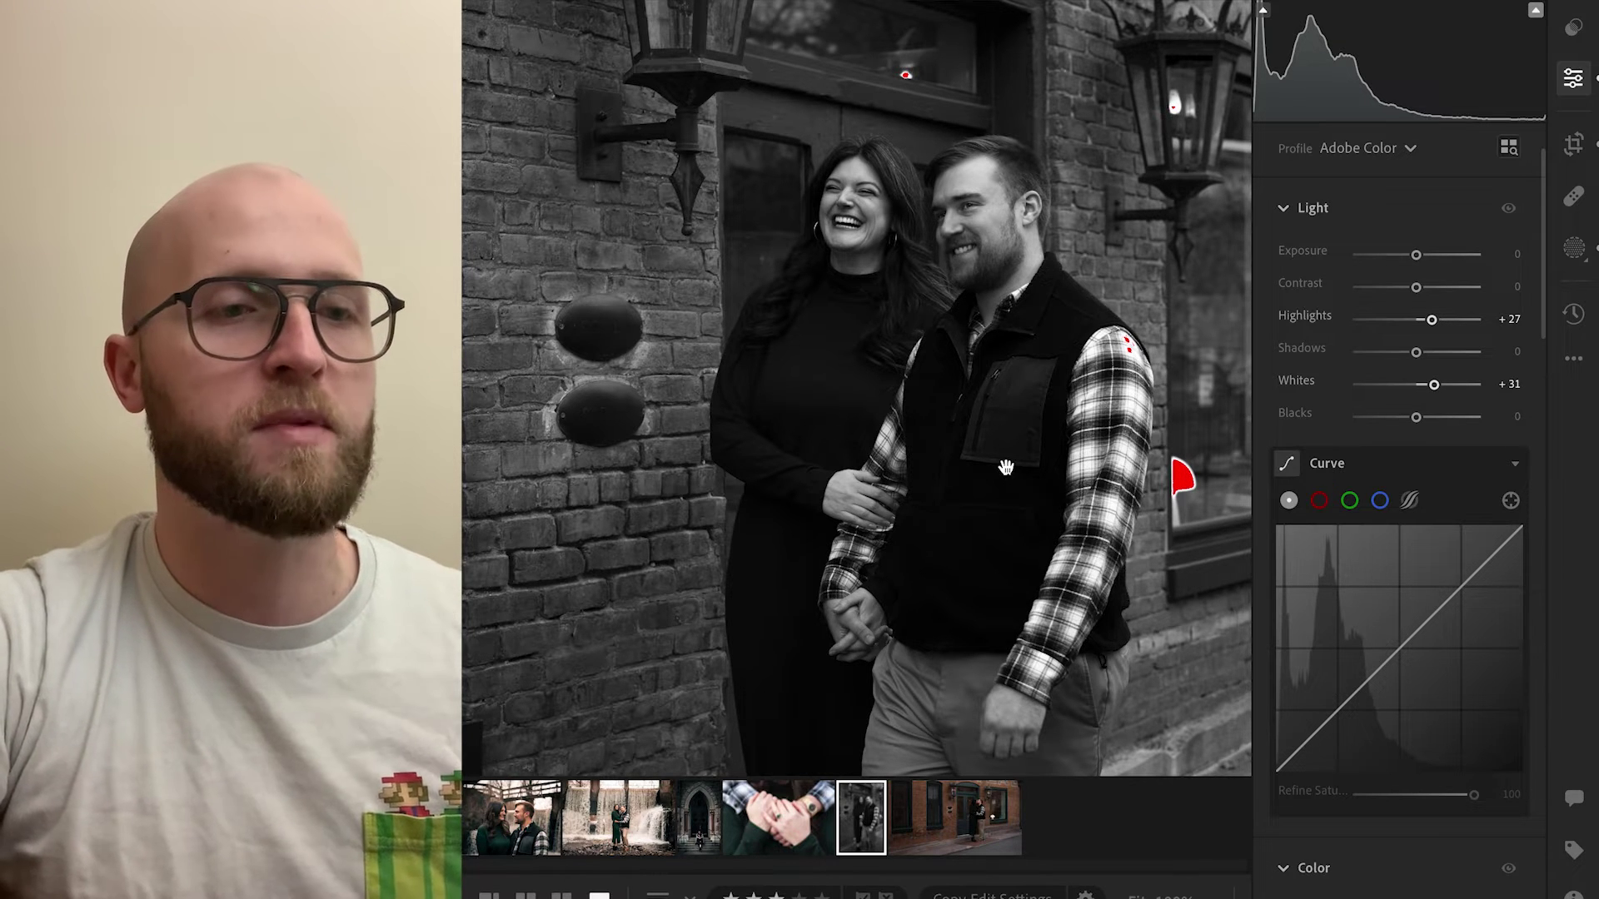
click(976, 240)
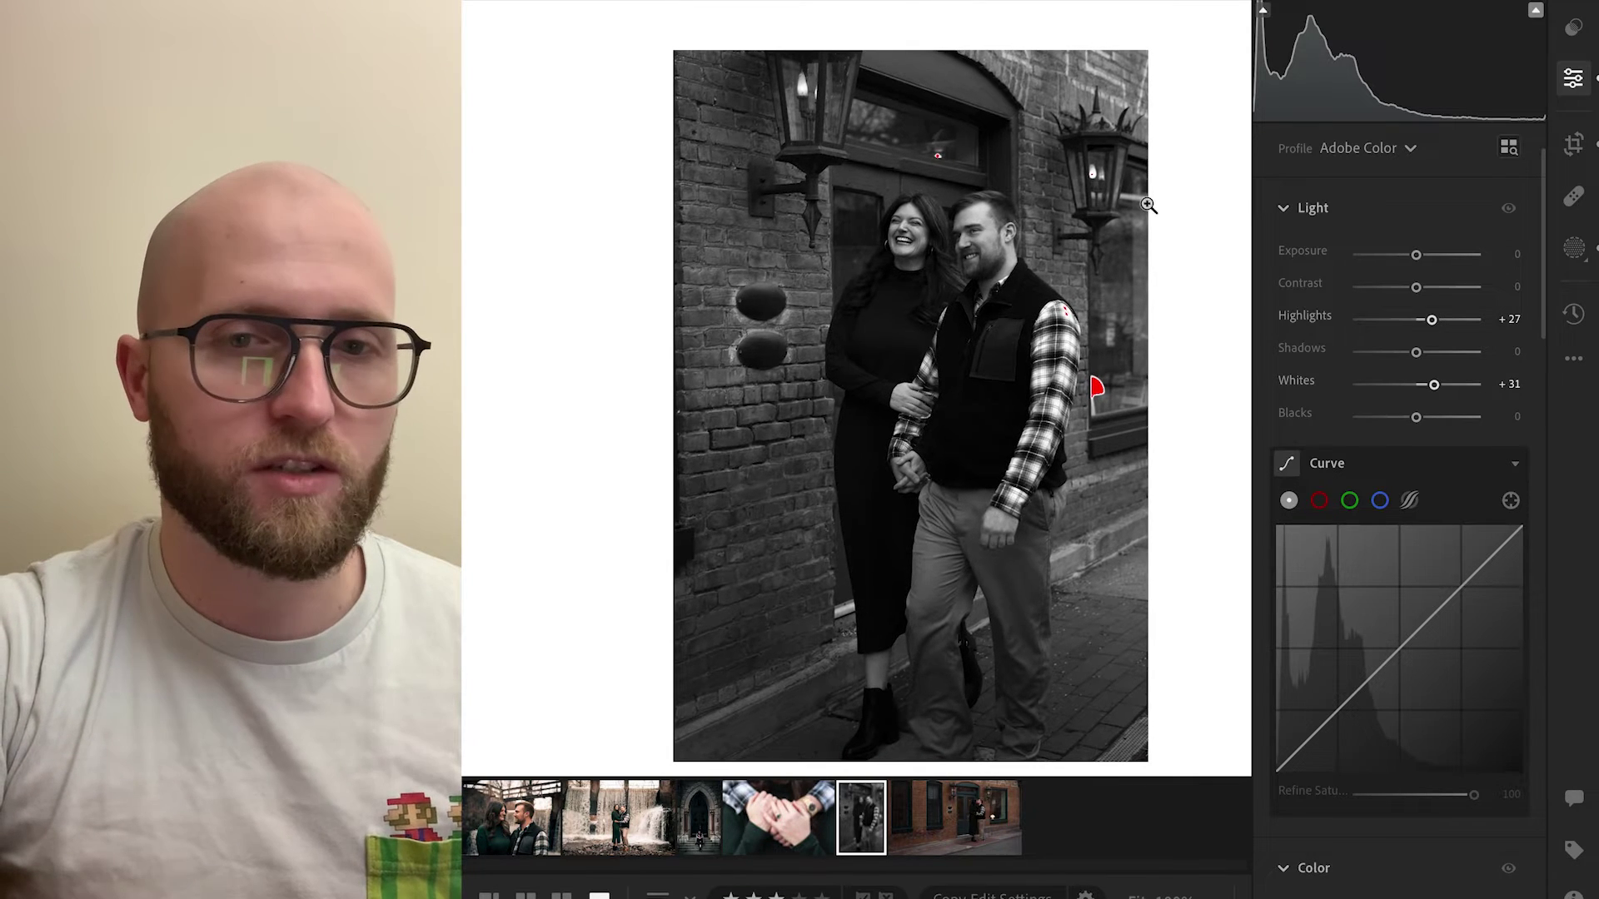
scroll(1411, 332, down, 3)
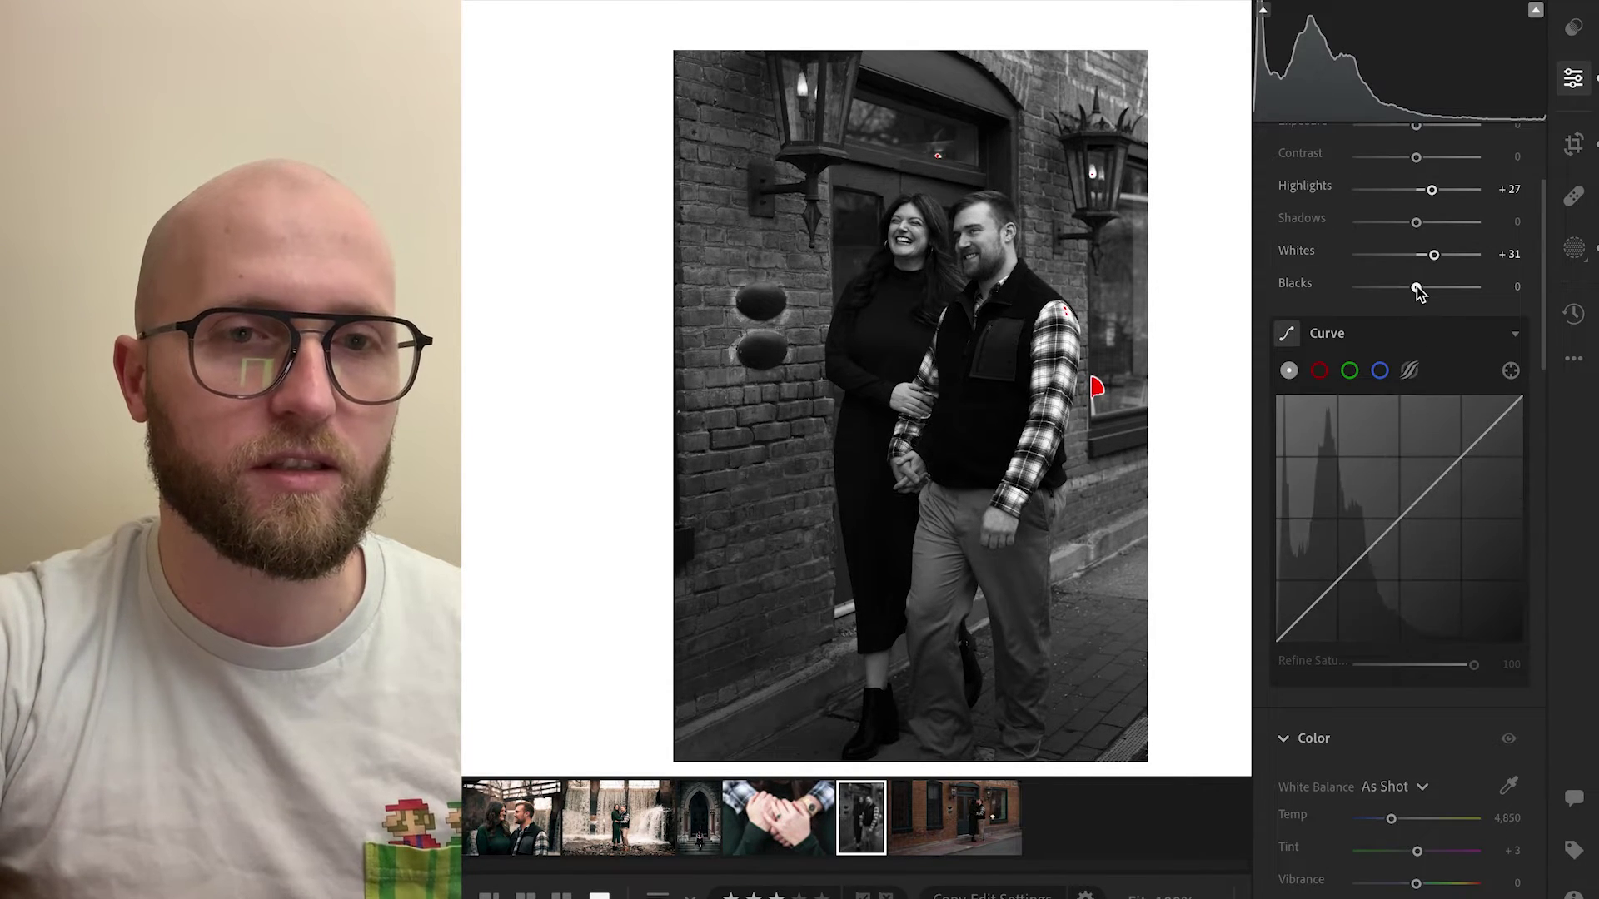
mouse_move(1415, 223)
mouse_down()
mouse_move(1399, 222)
mouse_move(1428, 223)
mouse_move(1413, 225)
mouse_up()
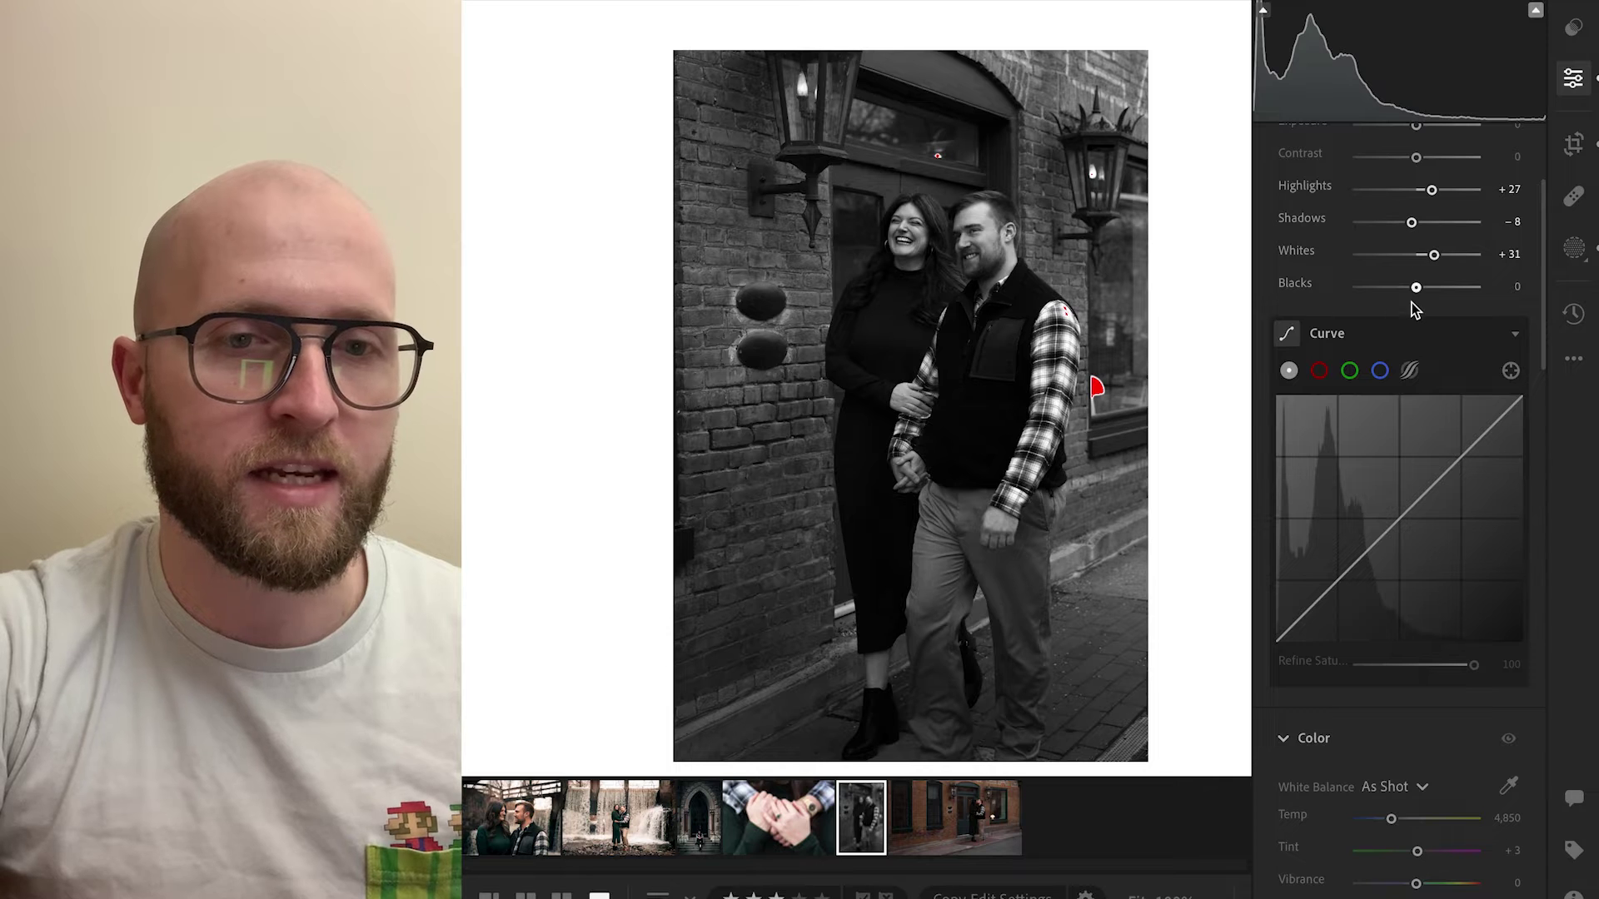
- Turn on the shadow clipping overlay, try Blacks at -11 and -4, and return Blacks to 0
drag(1417, 288, 1410, 287)
click(1263, 9)
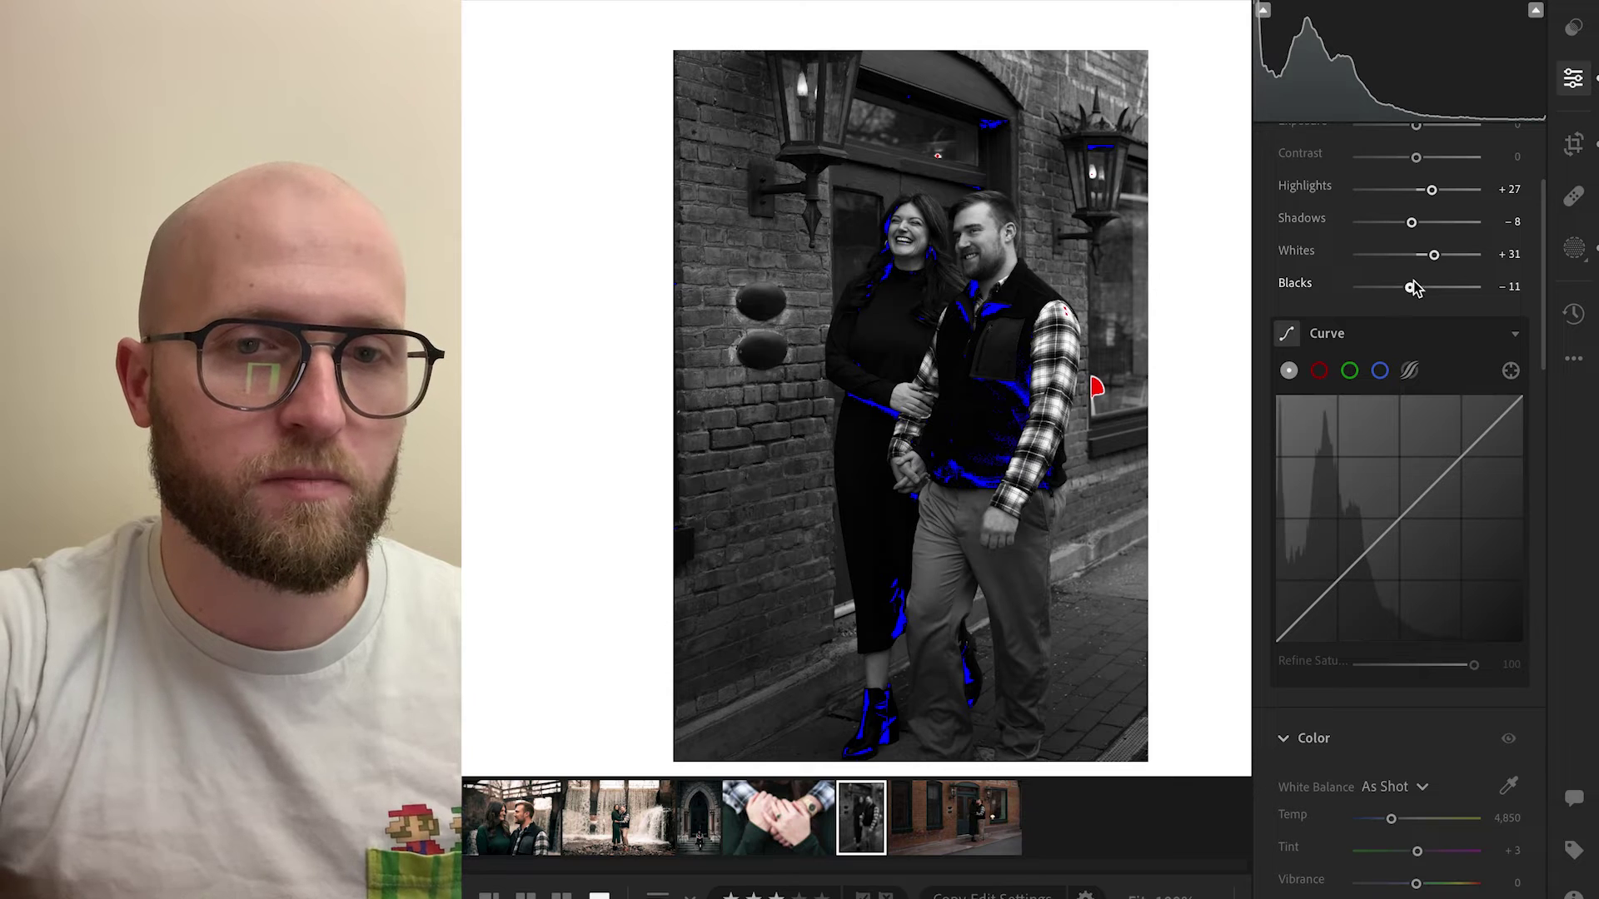
drag(1411, 288, 1415, 290)
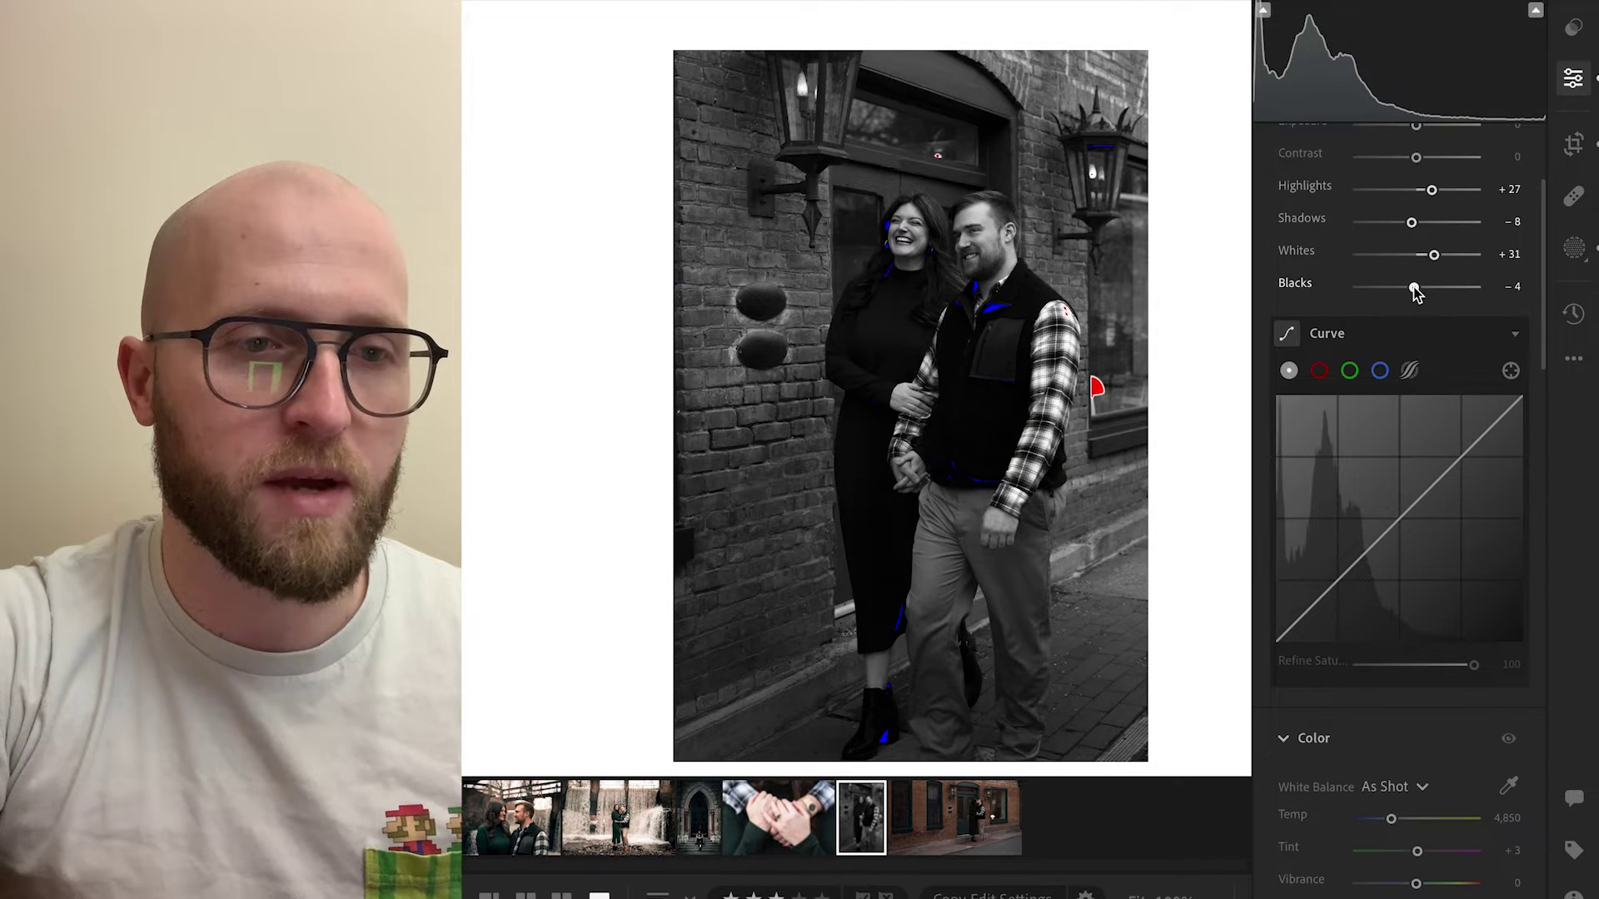
click(1511, 287)
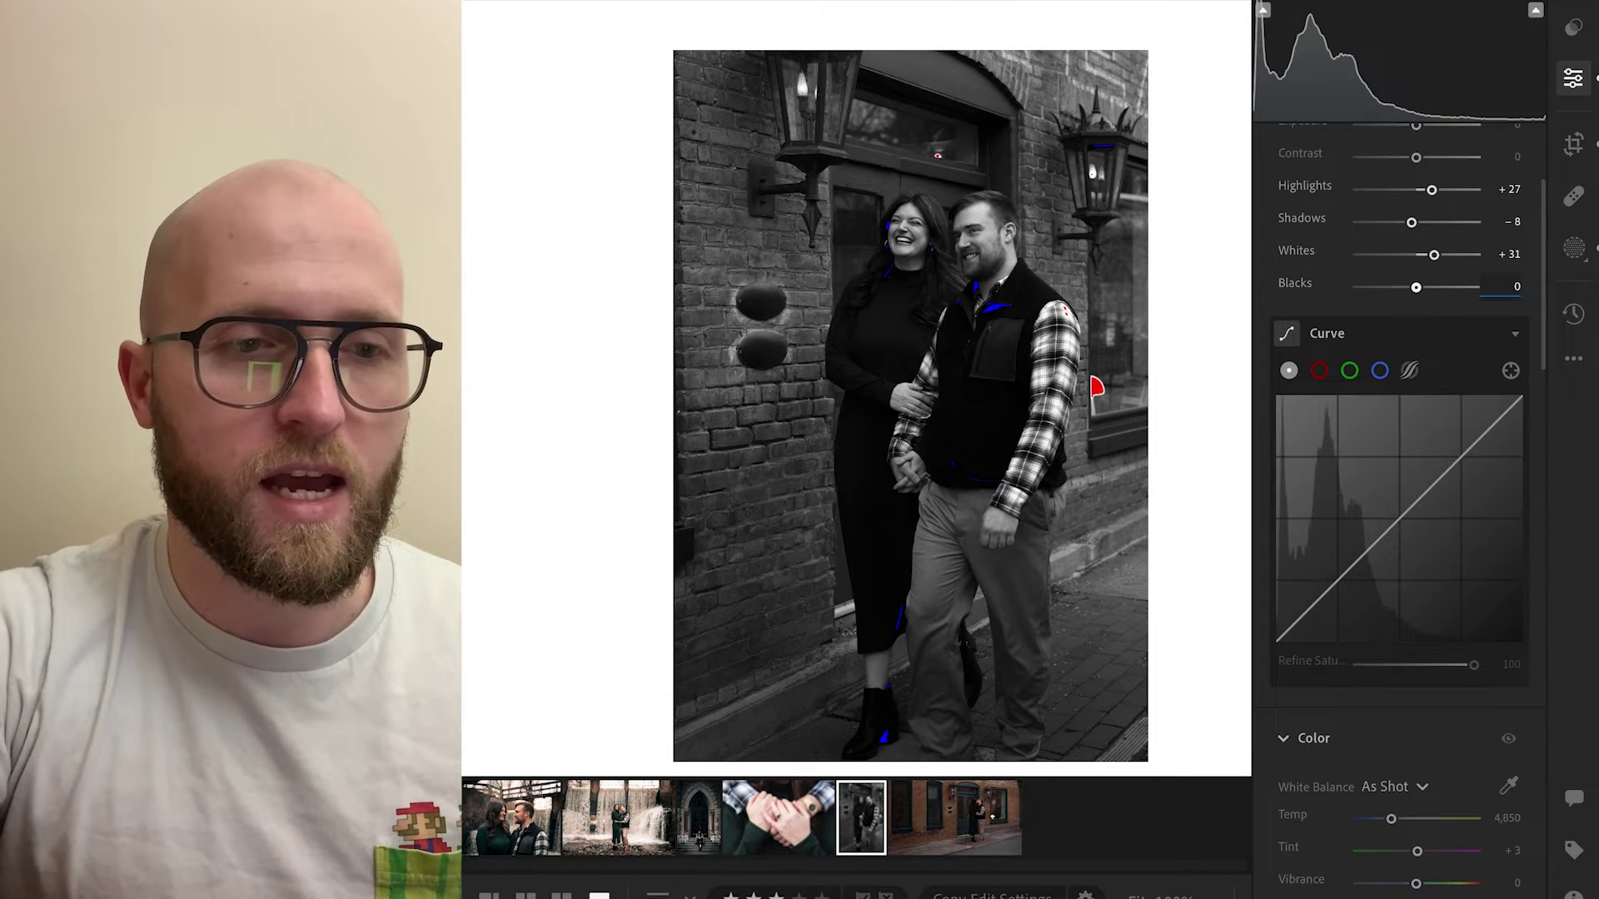
text(0)
key(Return)
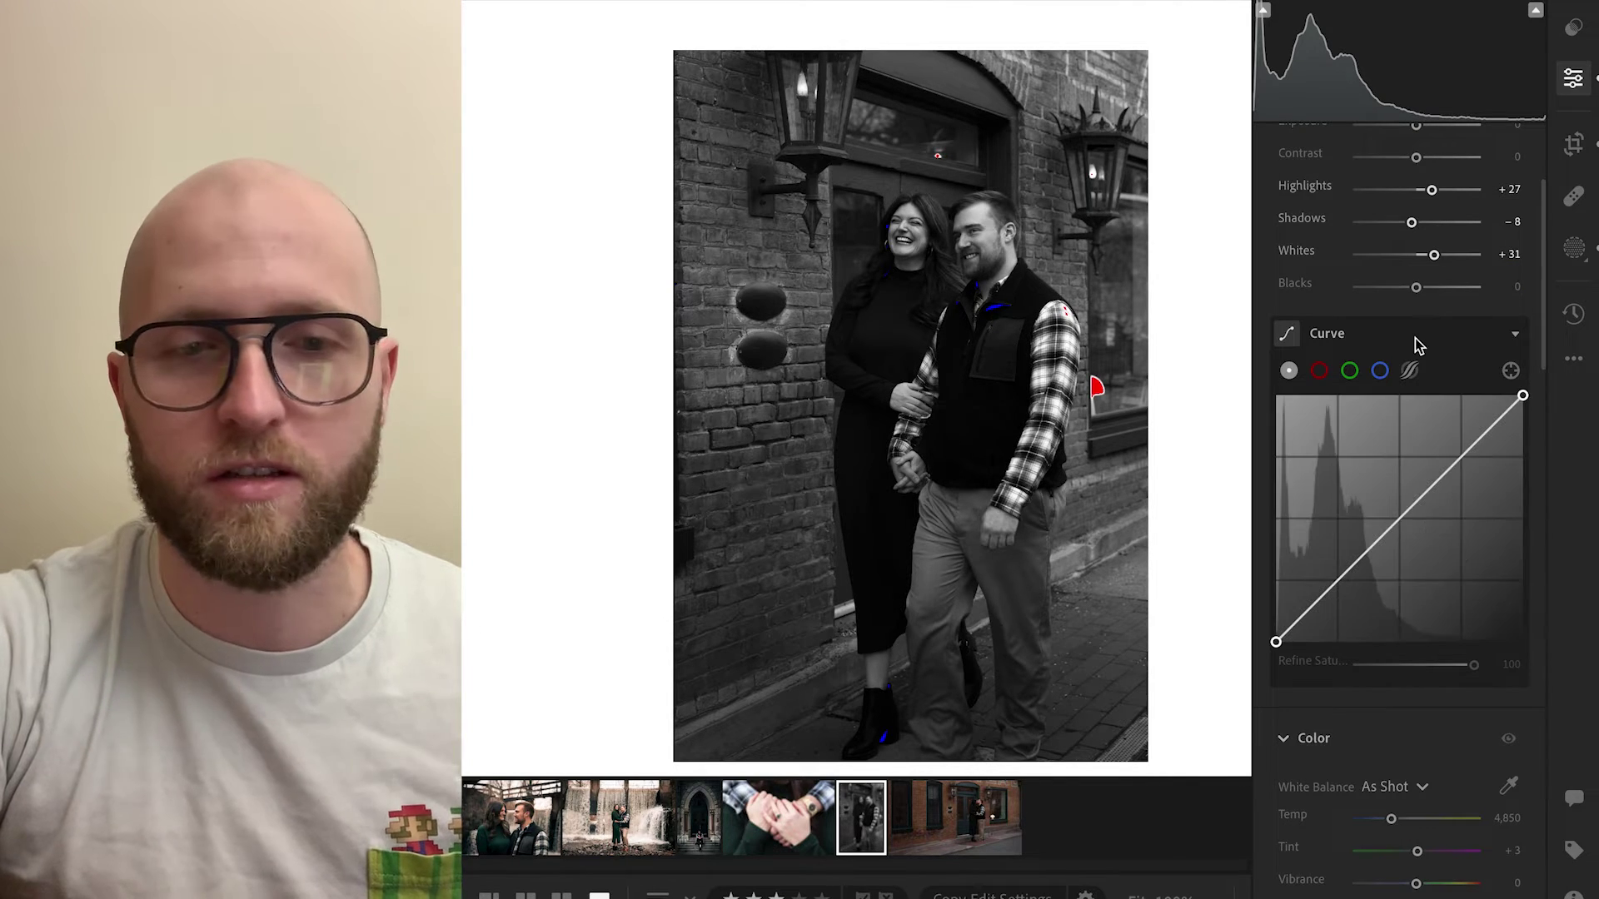
- Set Clarity to +21 and Texture to -11 for the photo
scroll(1419, 346, down, 5)
scroll(1417, 500, down, 10)
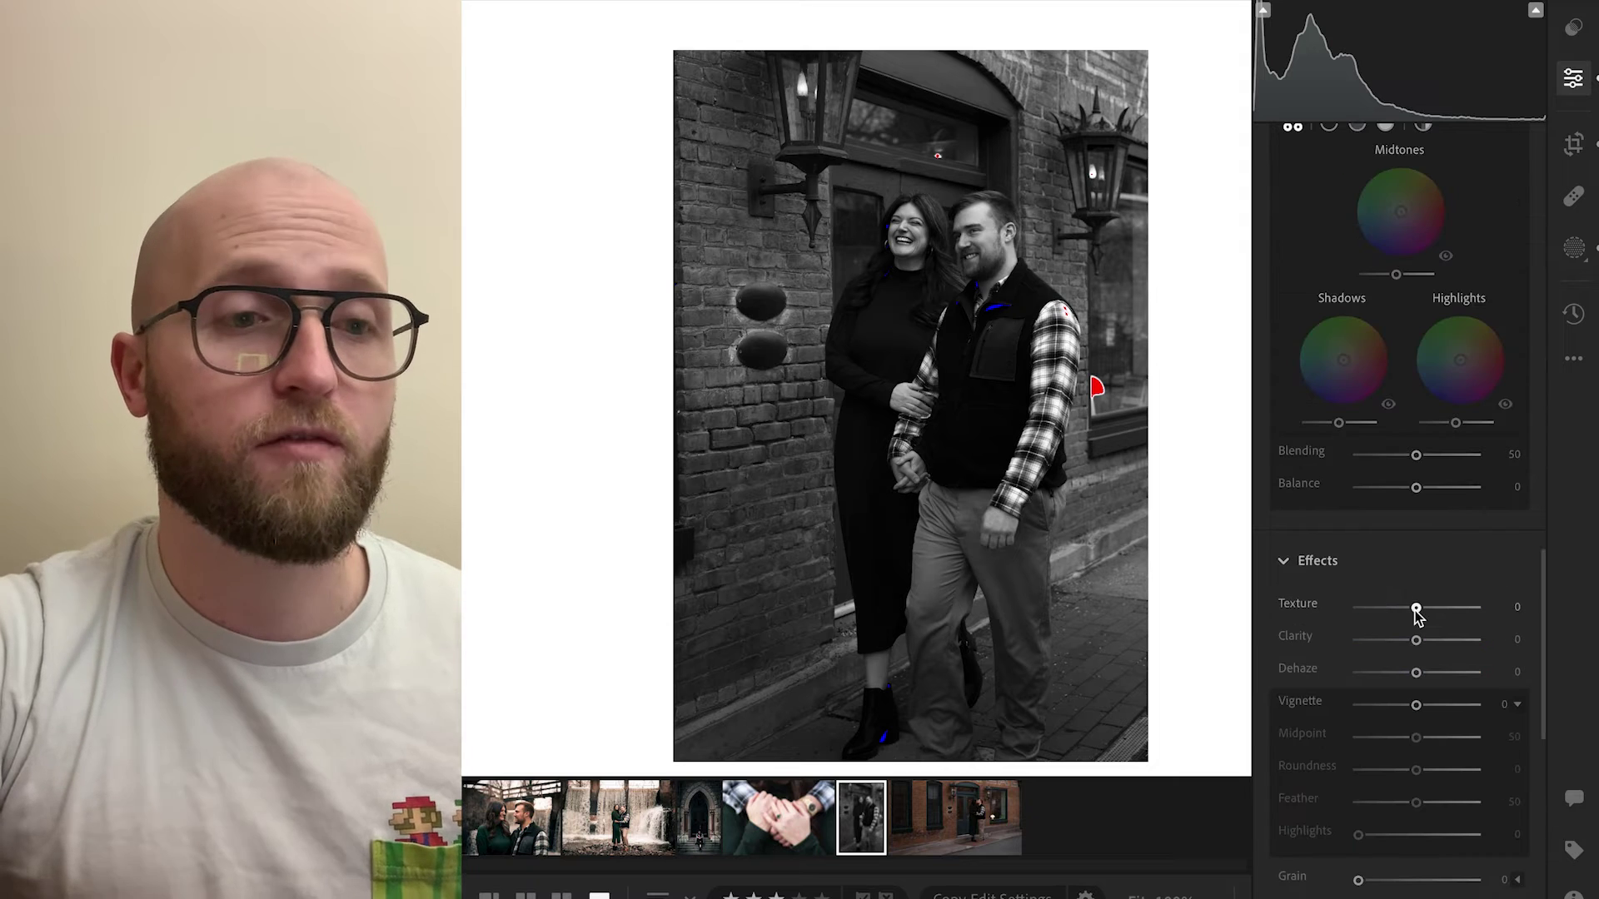
mouse_move(1416, 641)
mouse_down()
mouse_move(1429, 643)
mouse_move(1413, 611)
mouse_up()
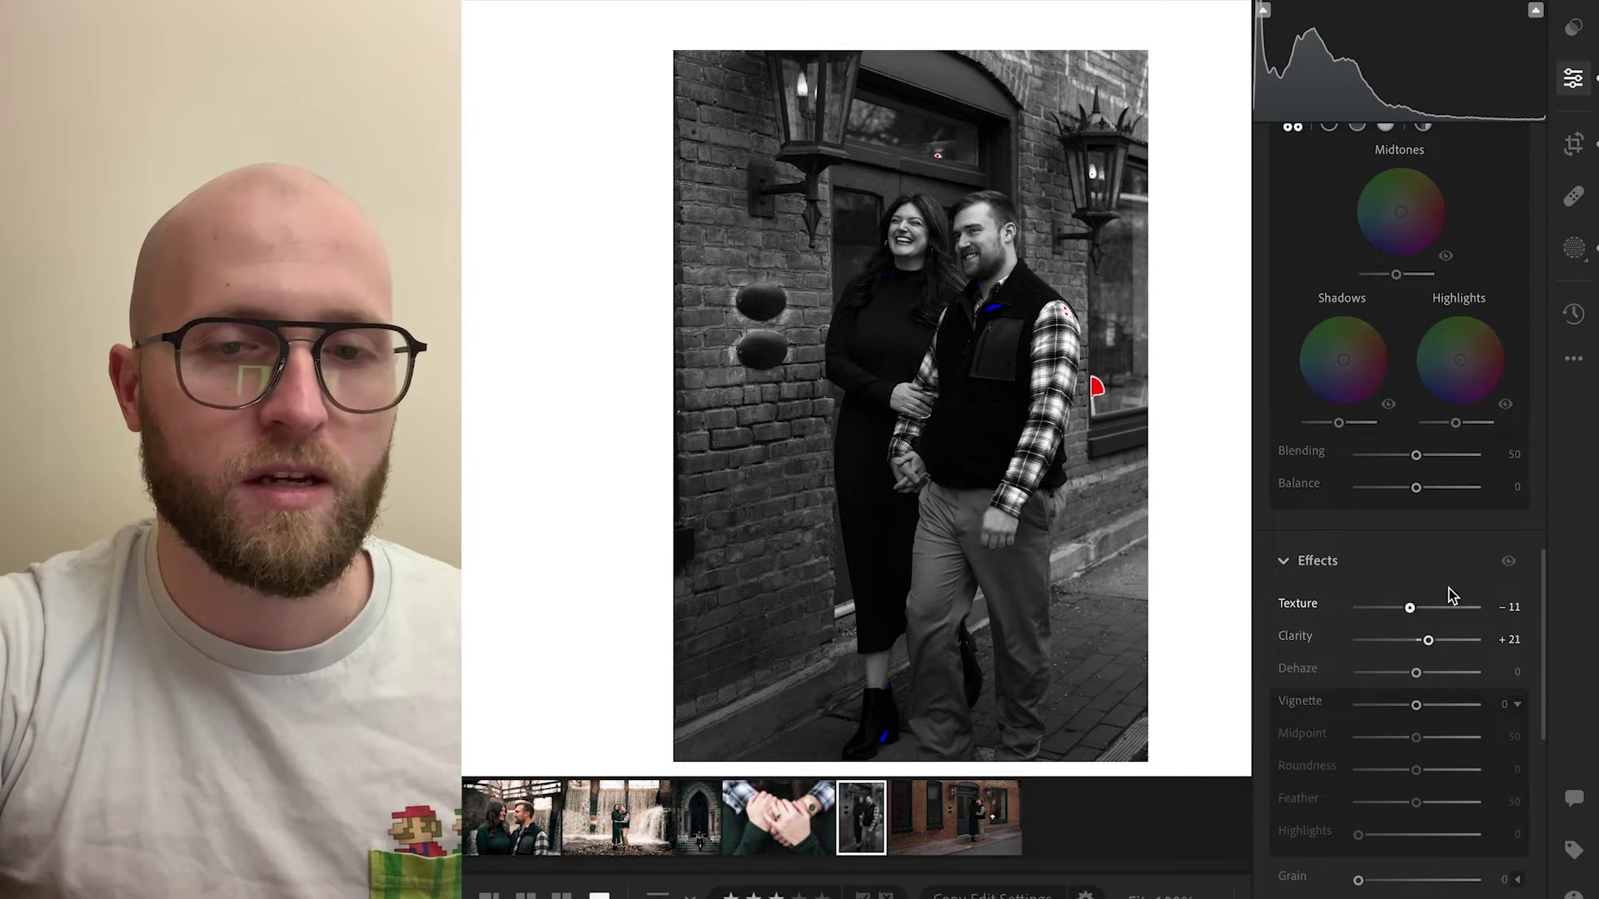
- Restore the photo's color by setting saturation to 0, and warm the white balance temperature to 5,496
scroll(1514, 567, up, 6)
scroll(1513, 567, up, 15)
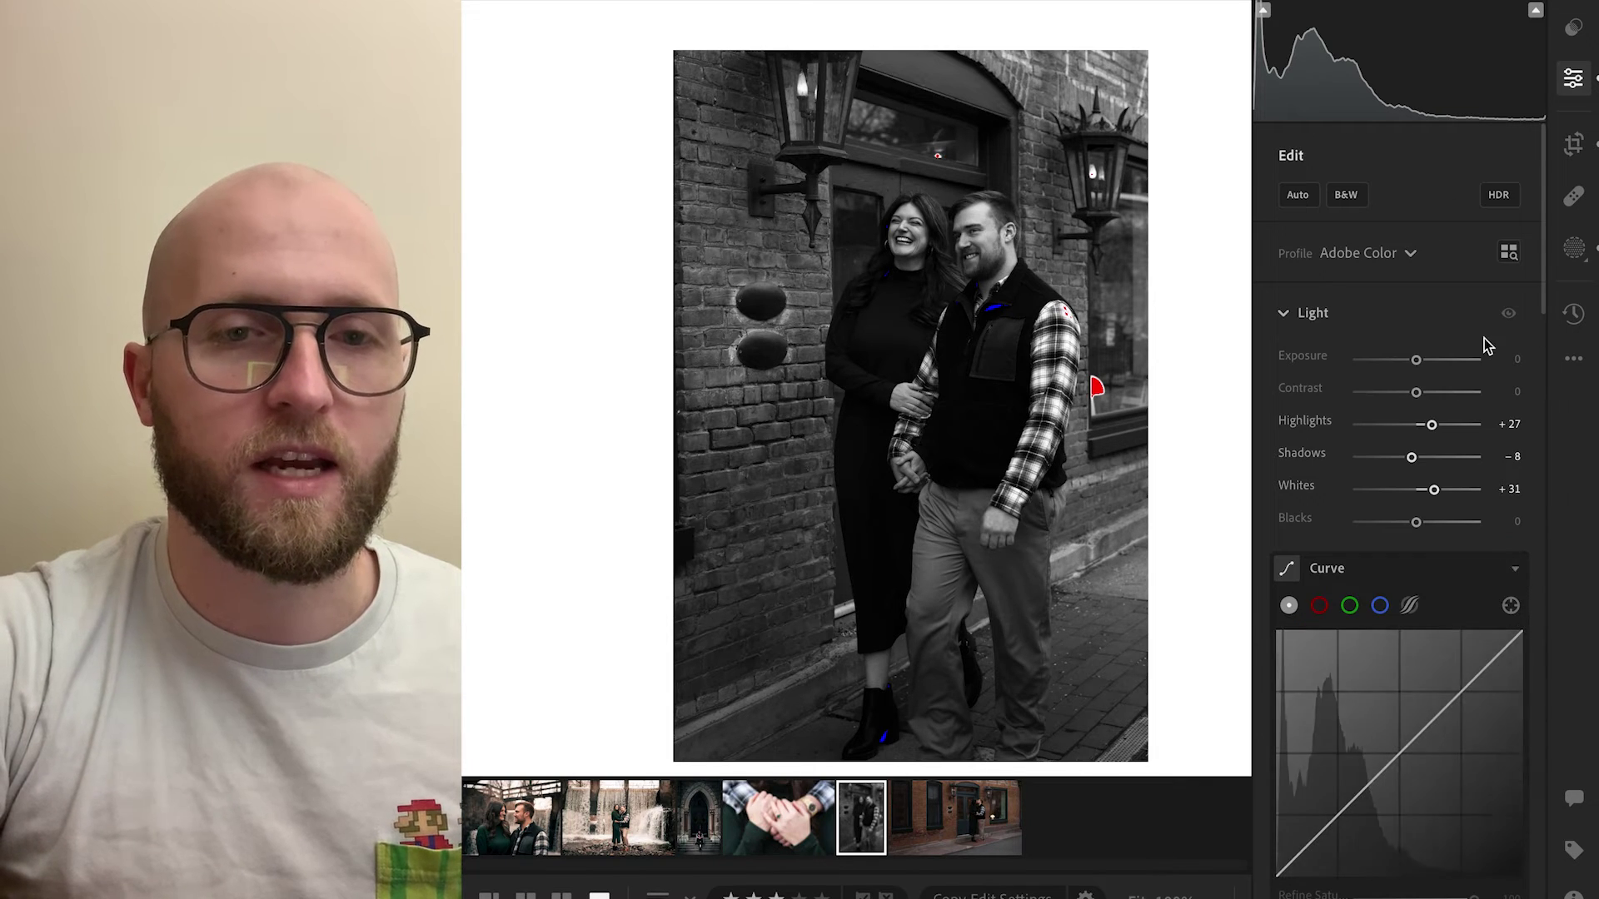
scroll(1483, 358, down, 15)
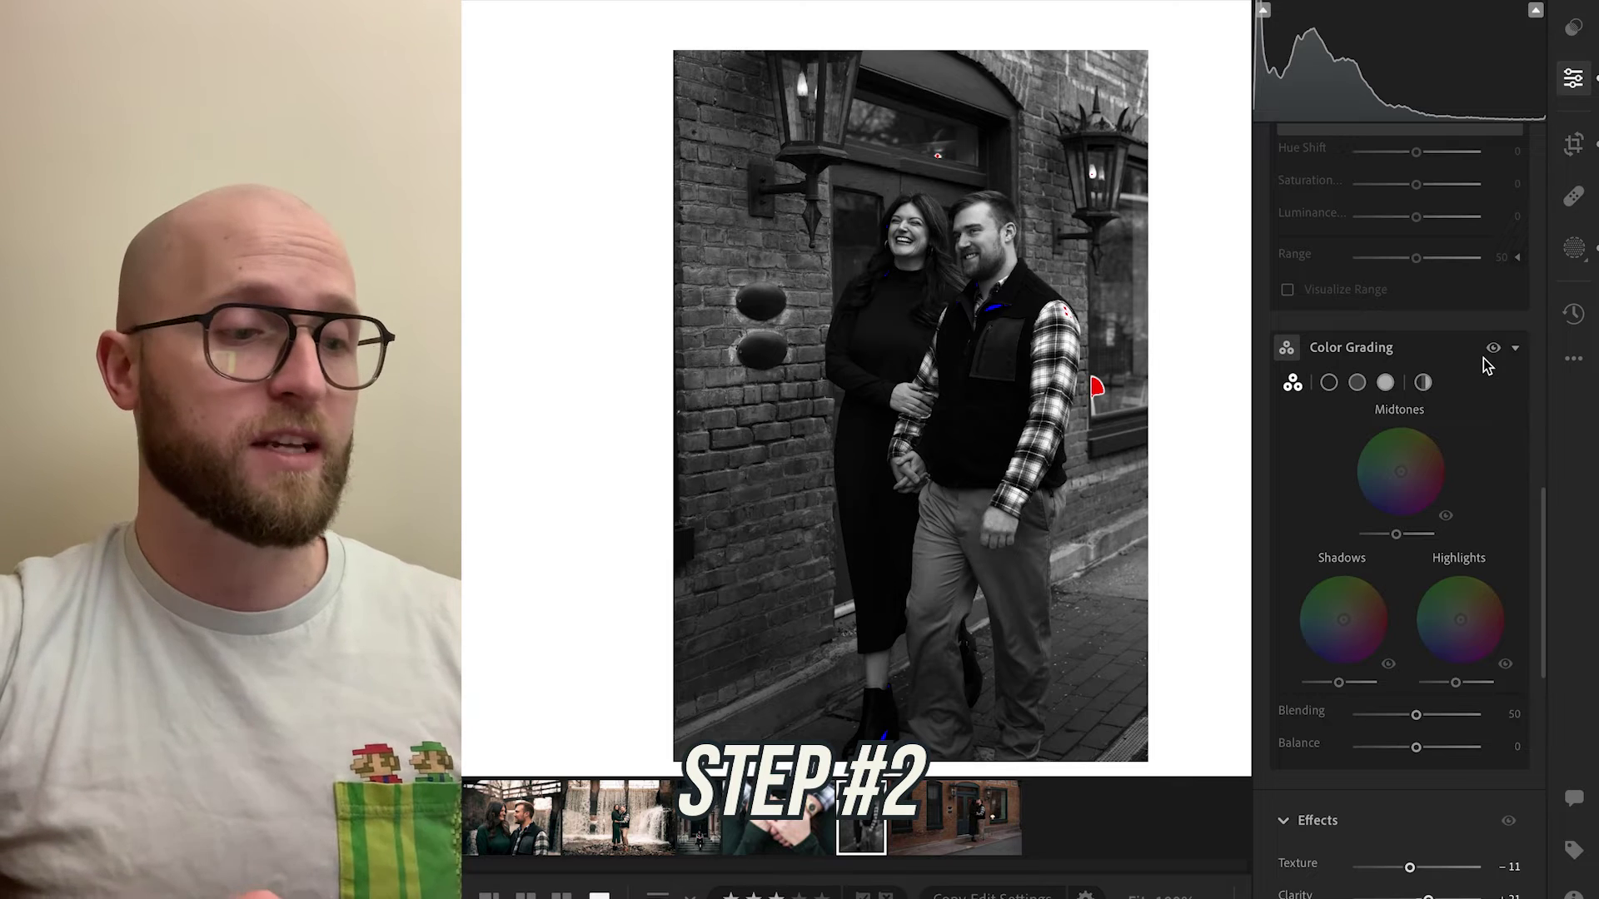
scroll(1482, 358, down, 2)
scroll(1483, 408, up, 10)
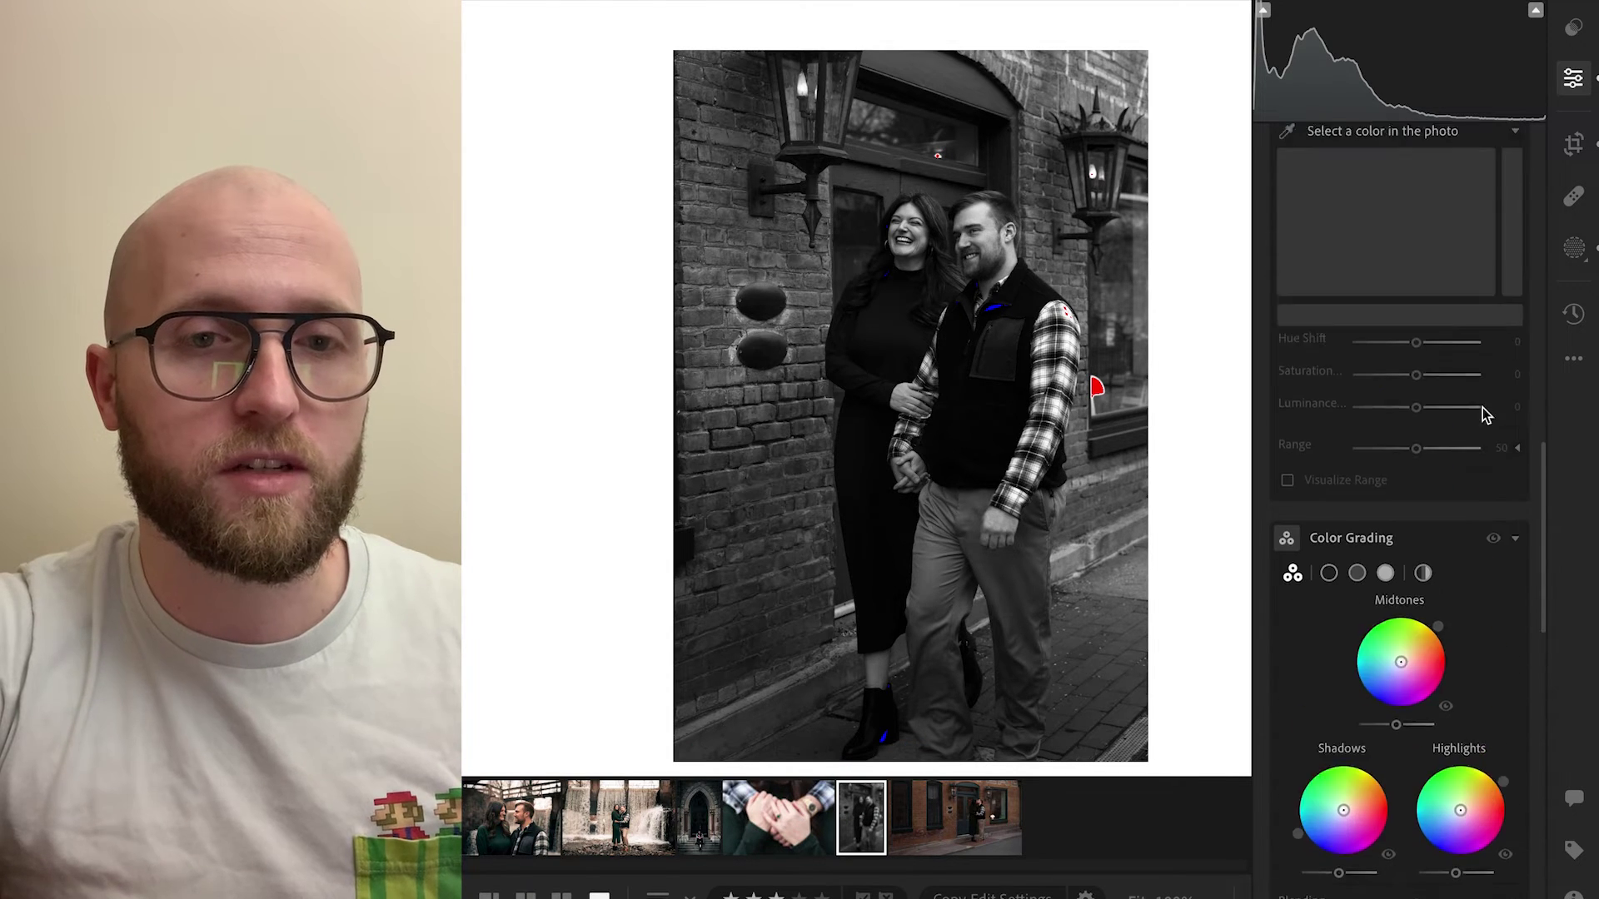
scroll(1487, 414, up, 1)
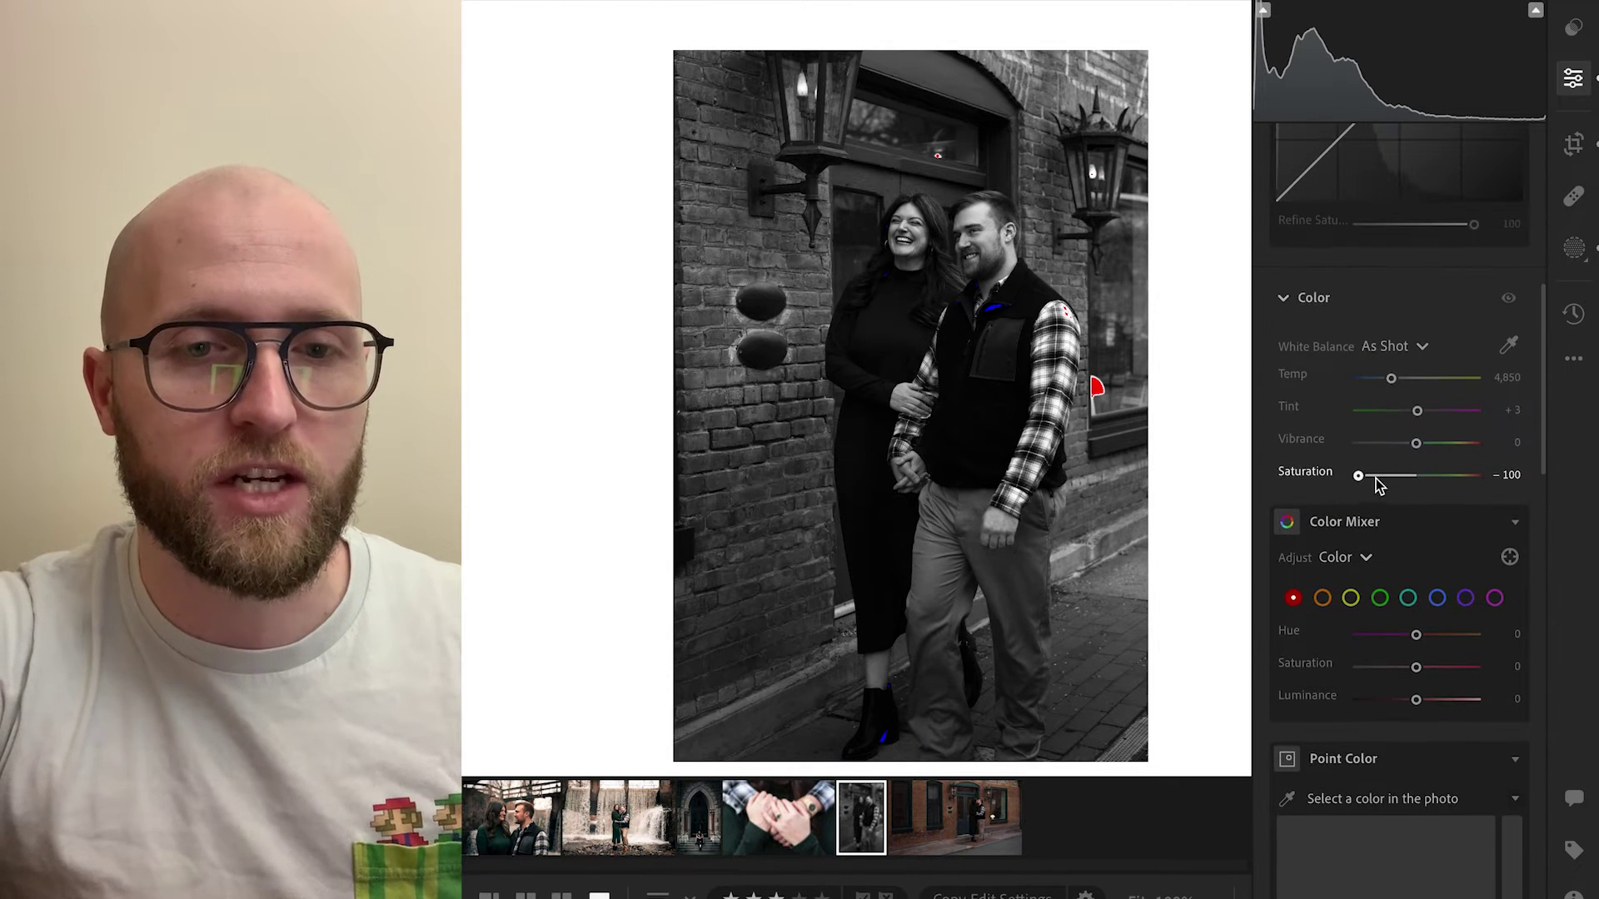
click(1499, 476)
text(0)
key(Return)
drag(1391, 378, 1400, 382)
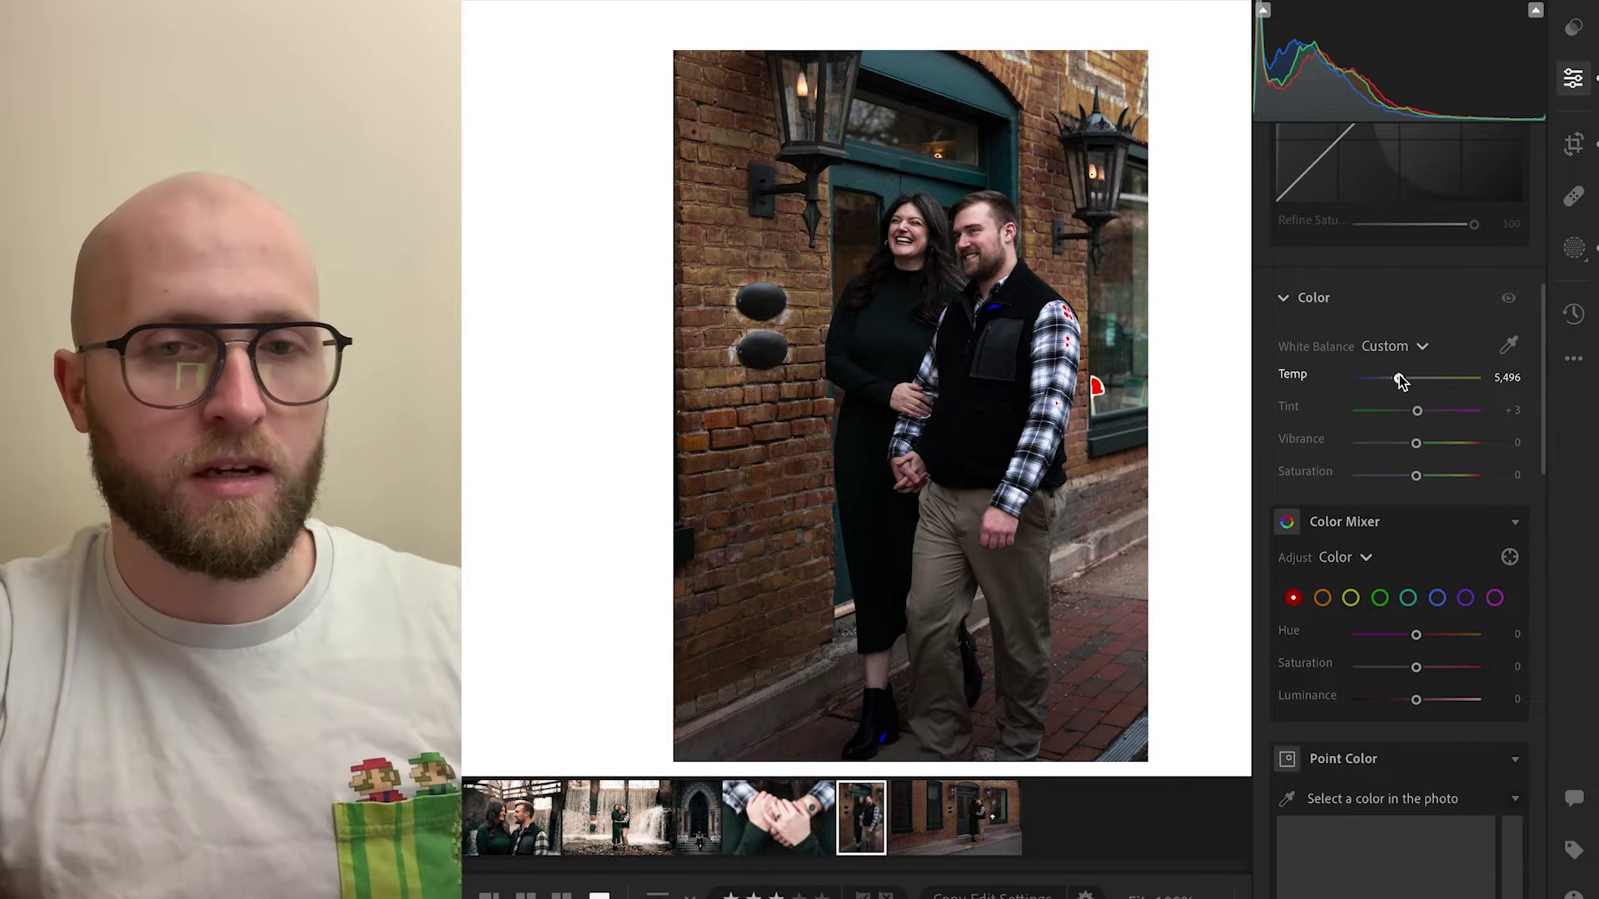
- Set the saturation of the magenta color range to -100 in the Color Mixer
scroll(1490, 395, down, 3)
scroll(1490, 395, down, 1)
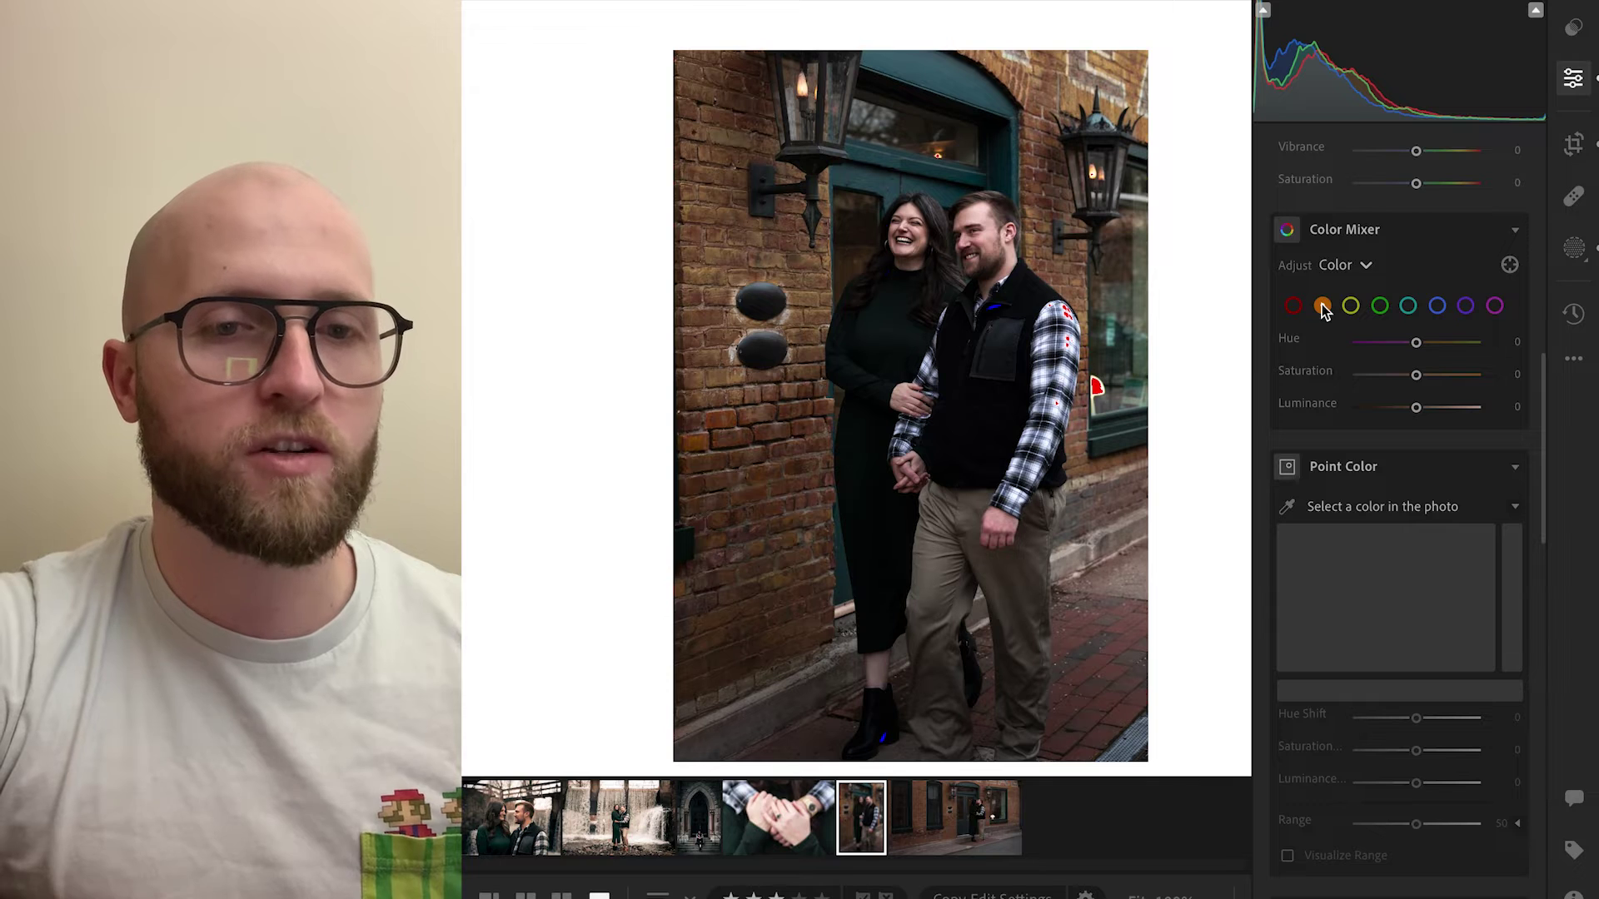
click(1287, 306)
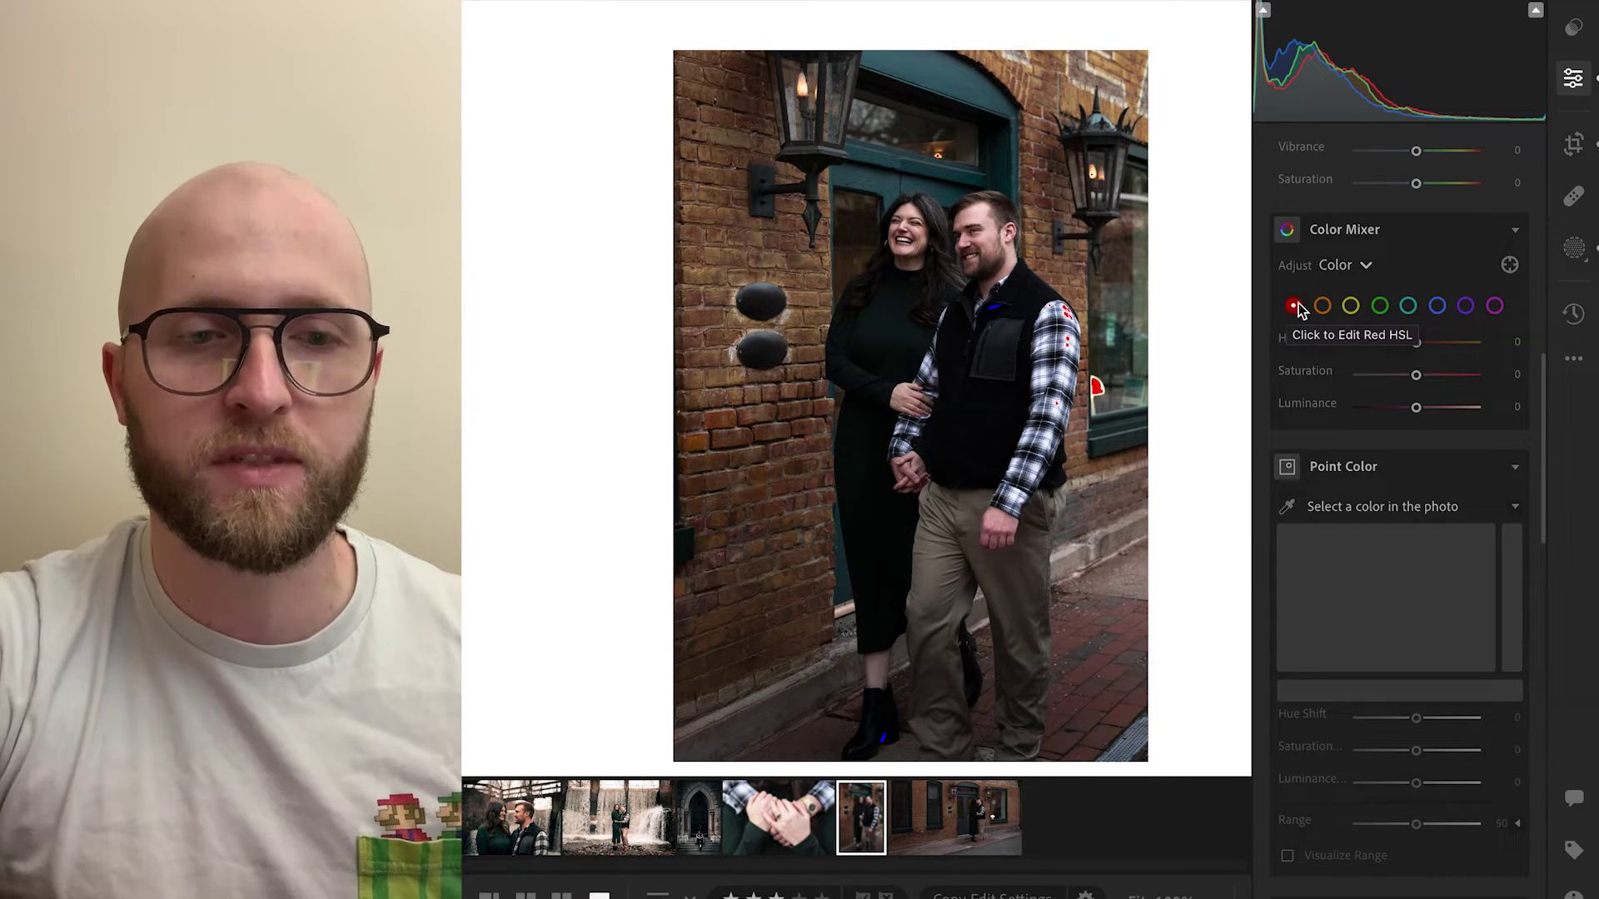
click(1350, 306)
click(1494, 306)
drag(1418, 377, 1266, 375)
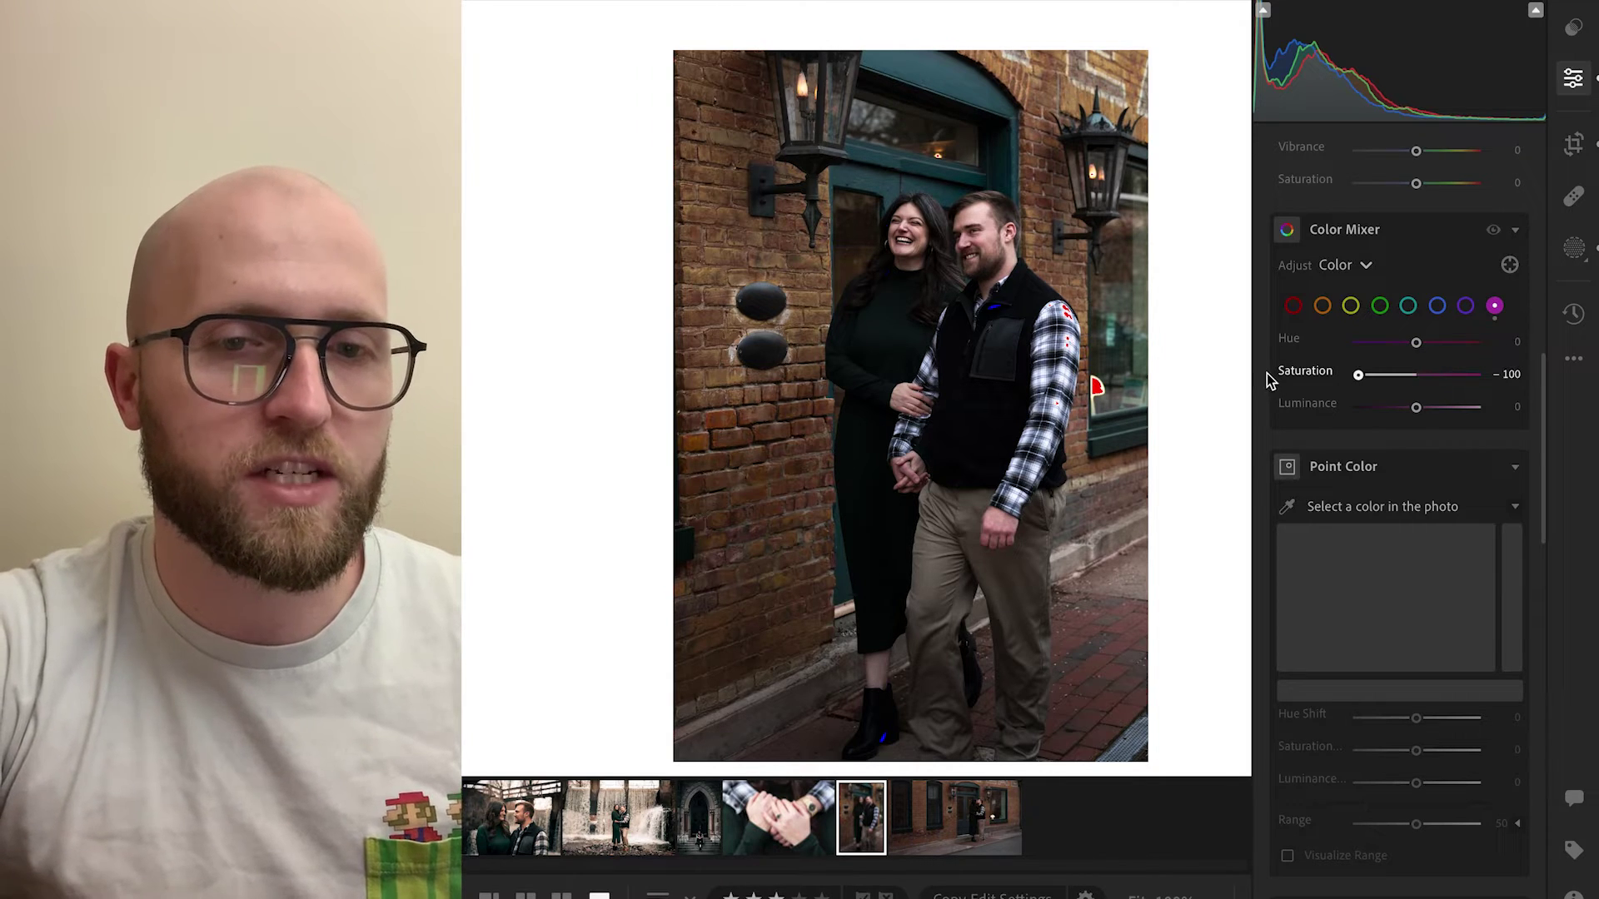
- Set the saturation of the purple and blue color ranges to -100 in the Color Mixer
click(1465, 305)
drag(1415, 375, 1307, 375)
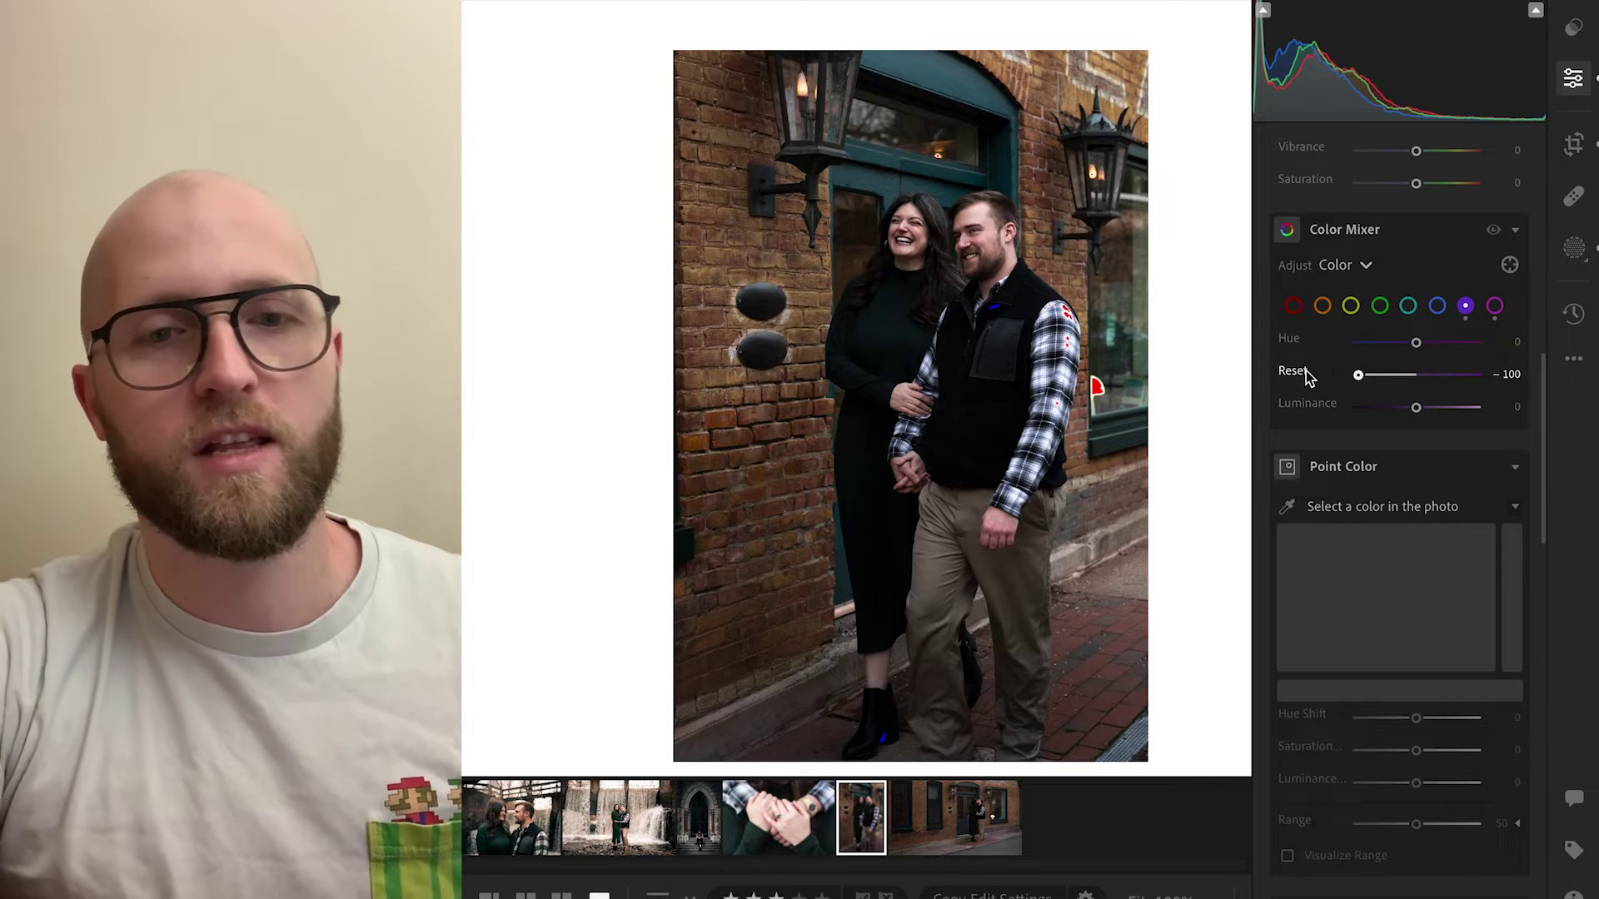
click(1438, 309)
drag(1415, 375, 1245, 372)
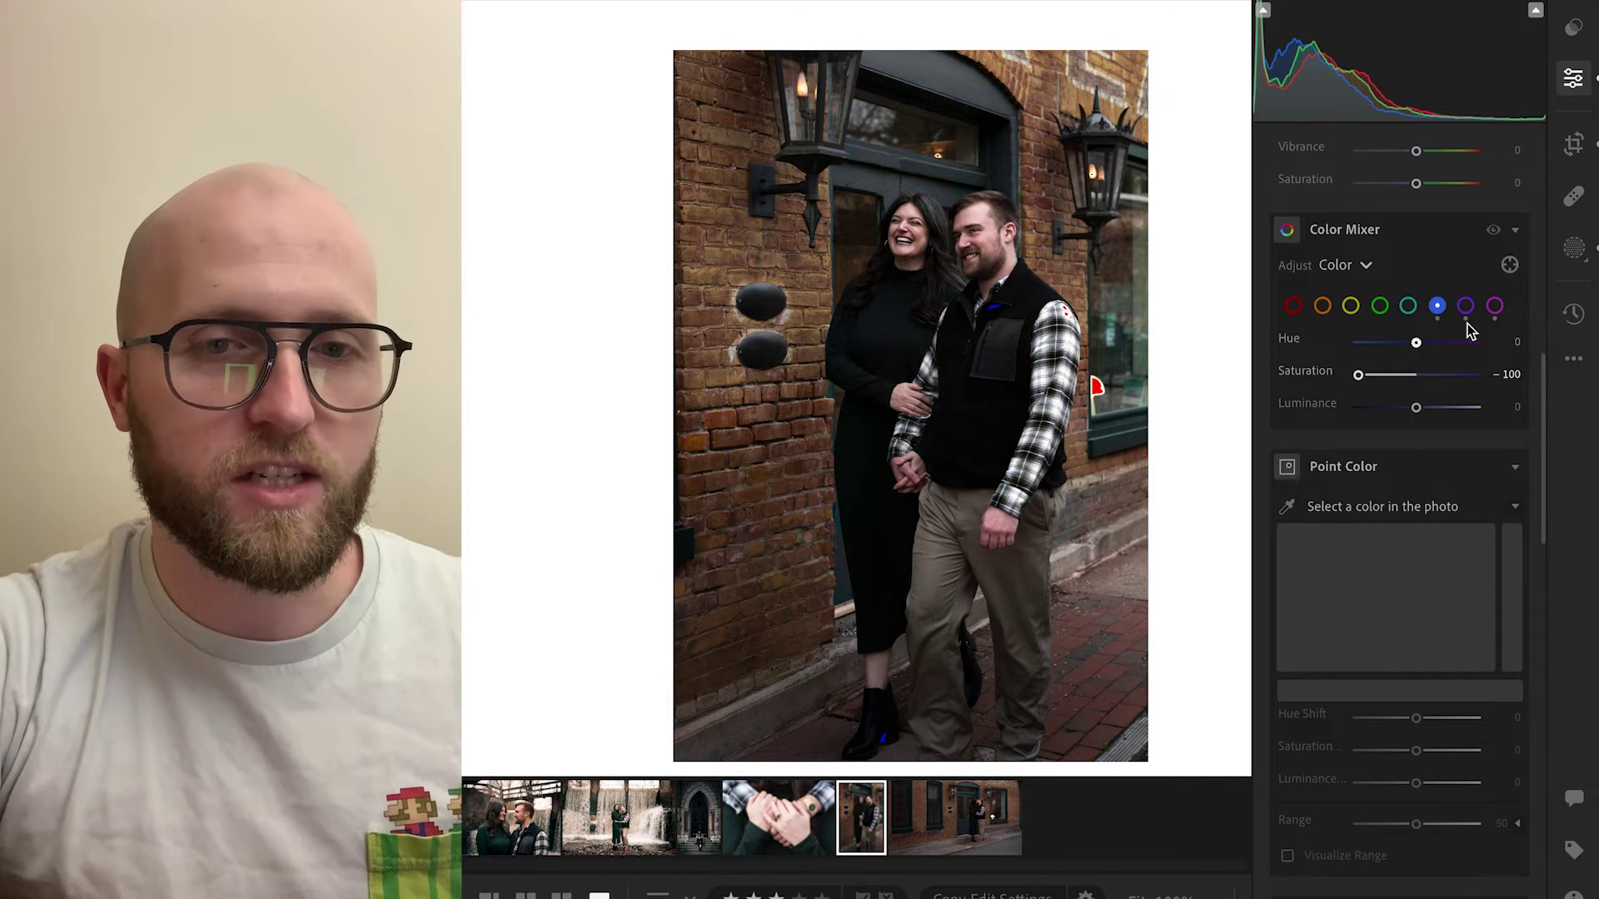
- Set the saturation of the green color range to -100 in the Color Mixer
click(1494, 230)
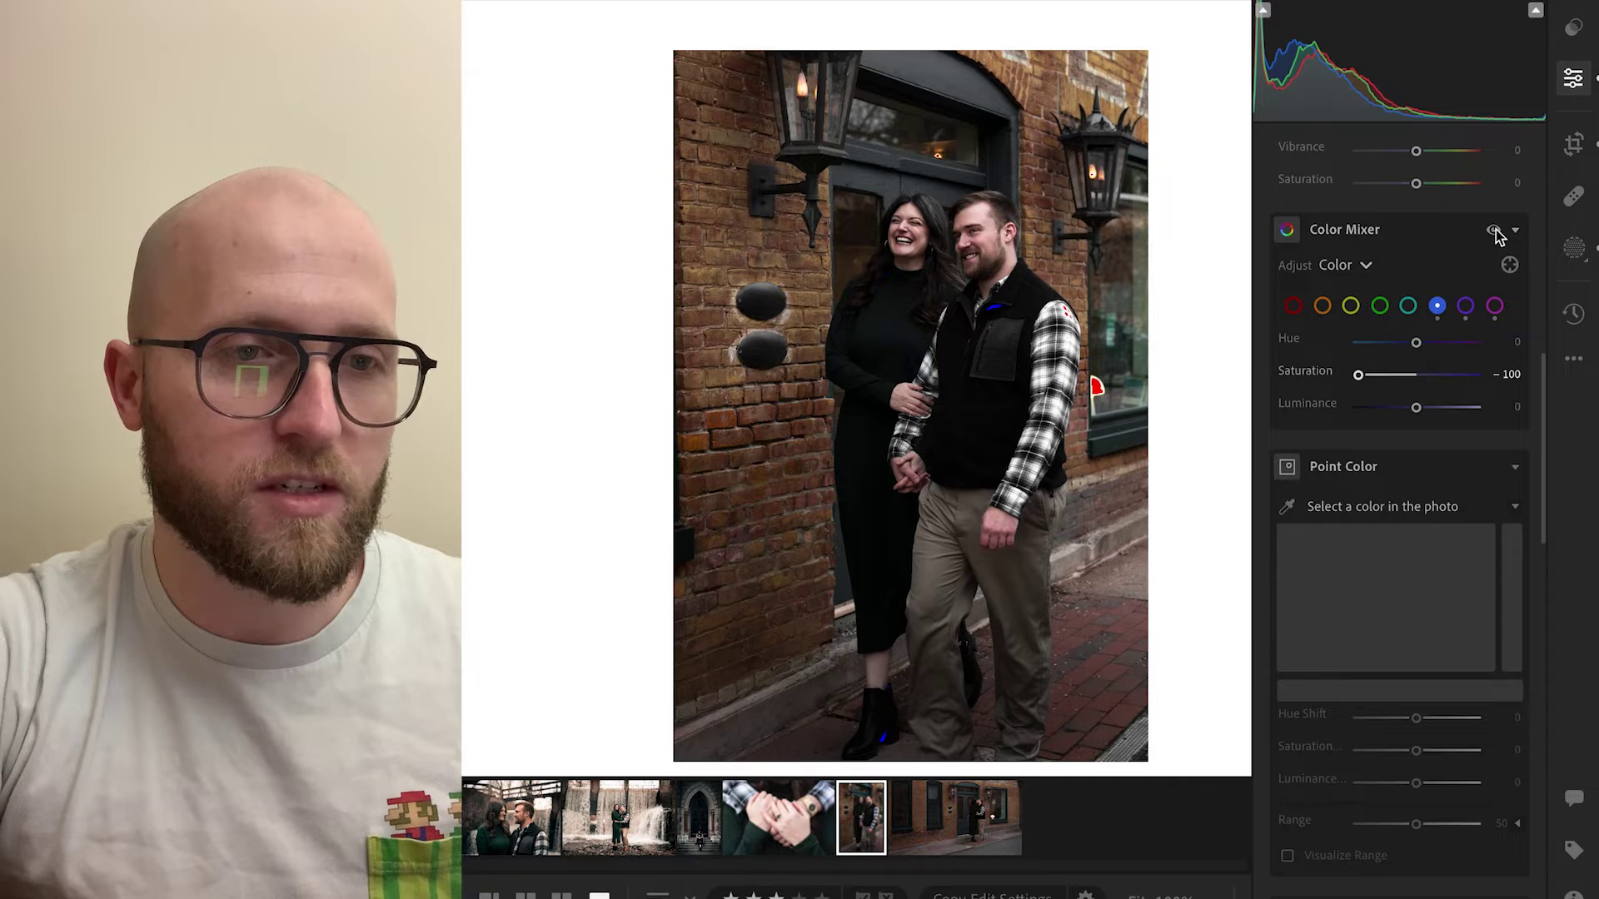
click(1382, 309)
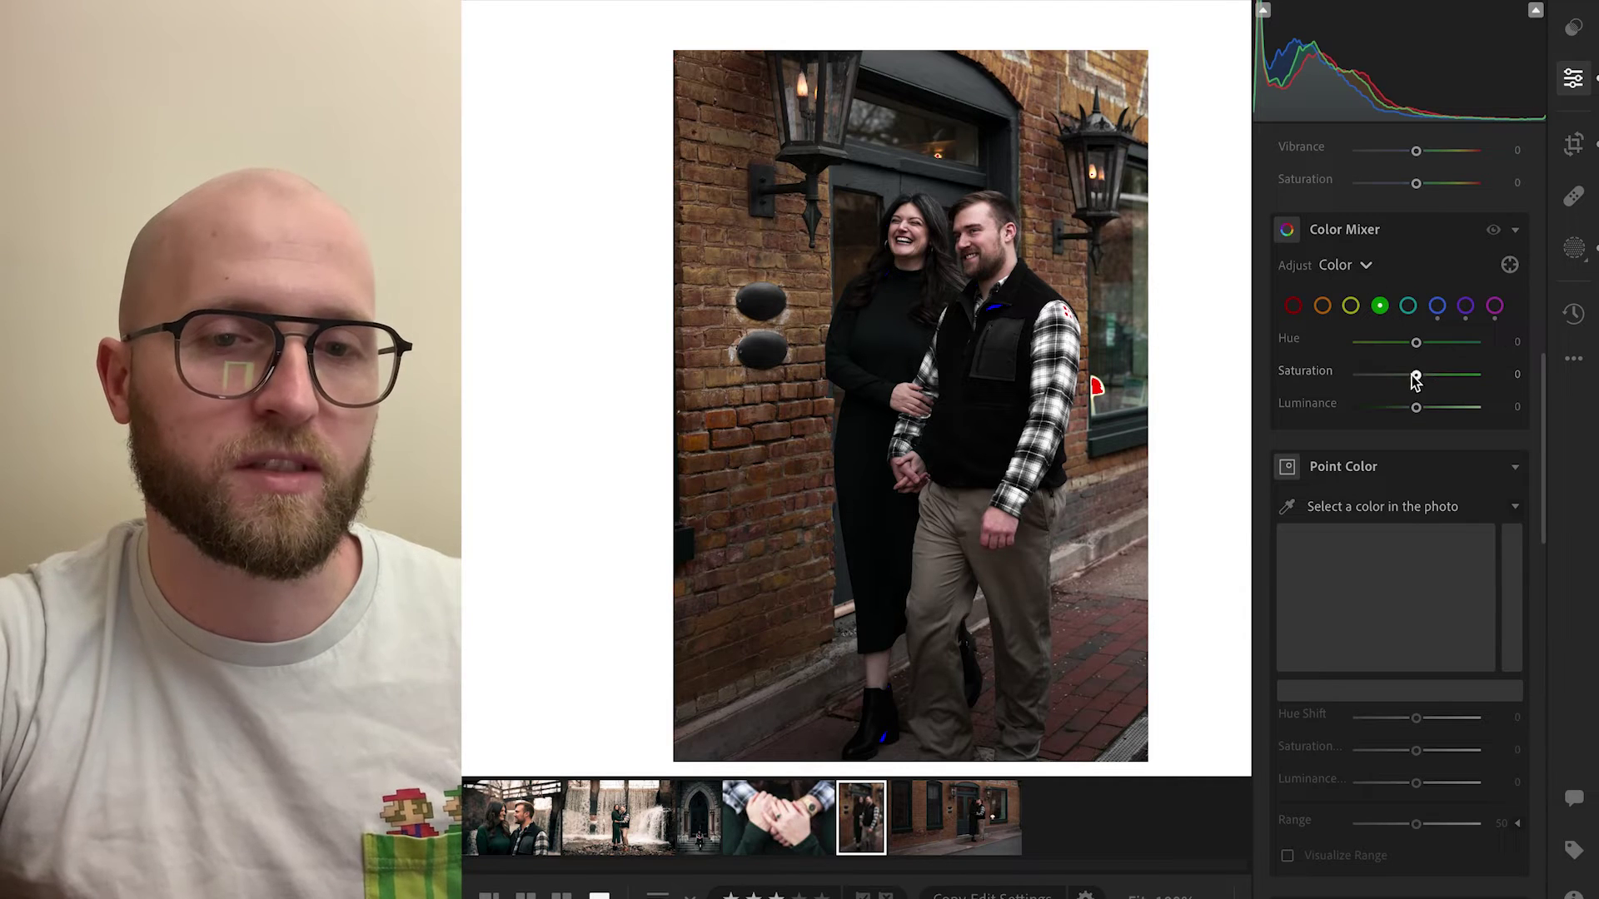
drag(1417, 378, 1332, 382)
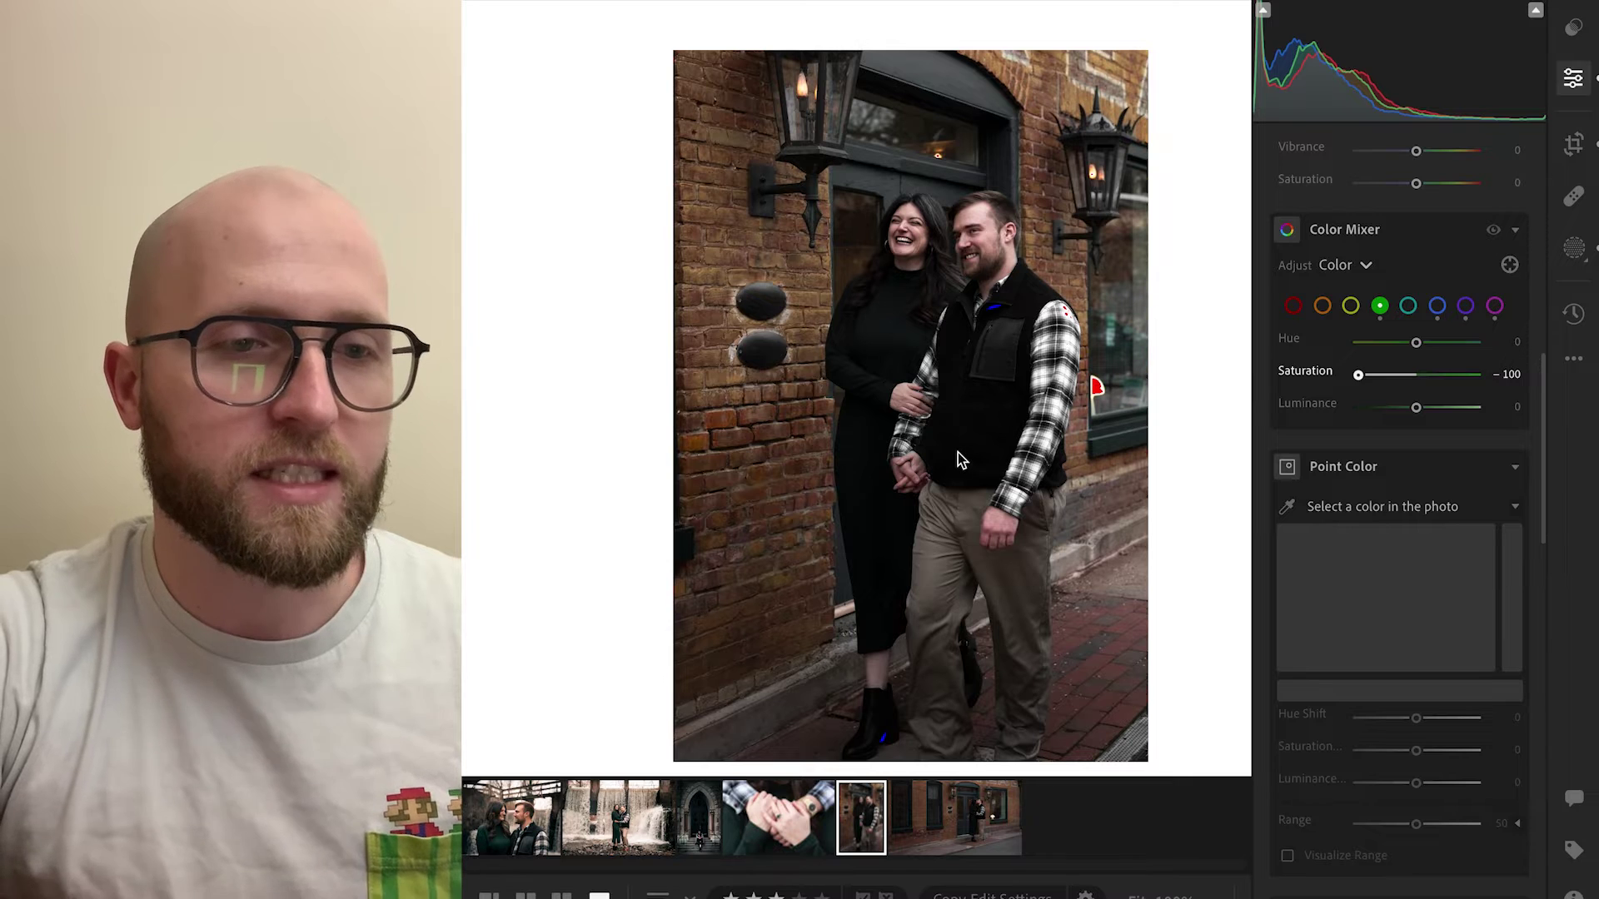
click(1407, 306)
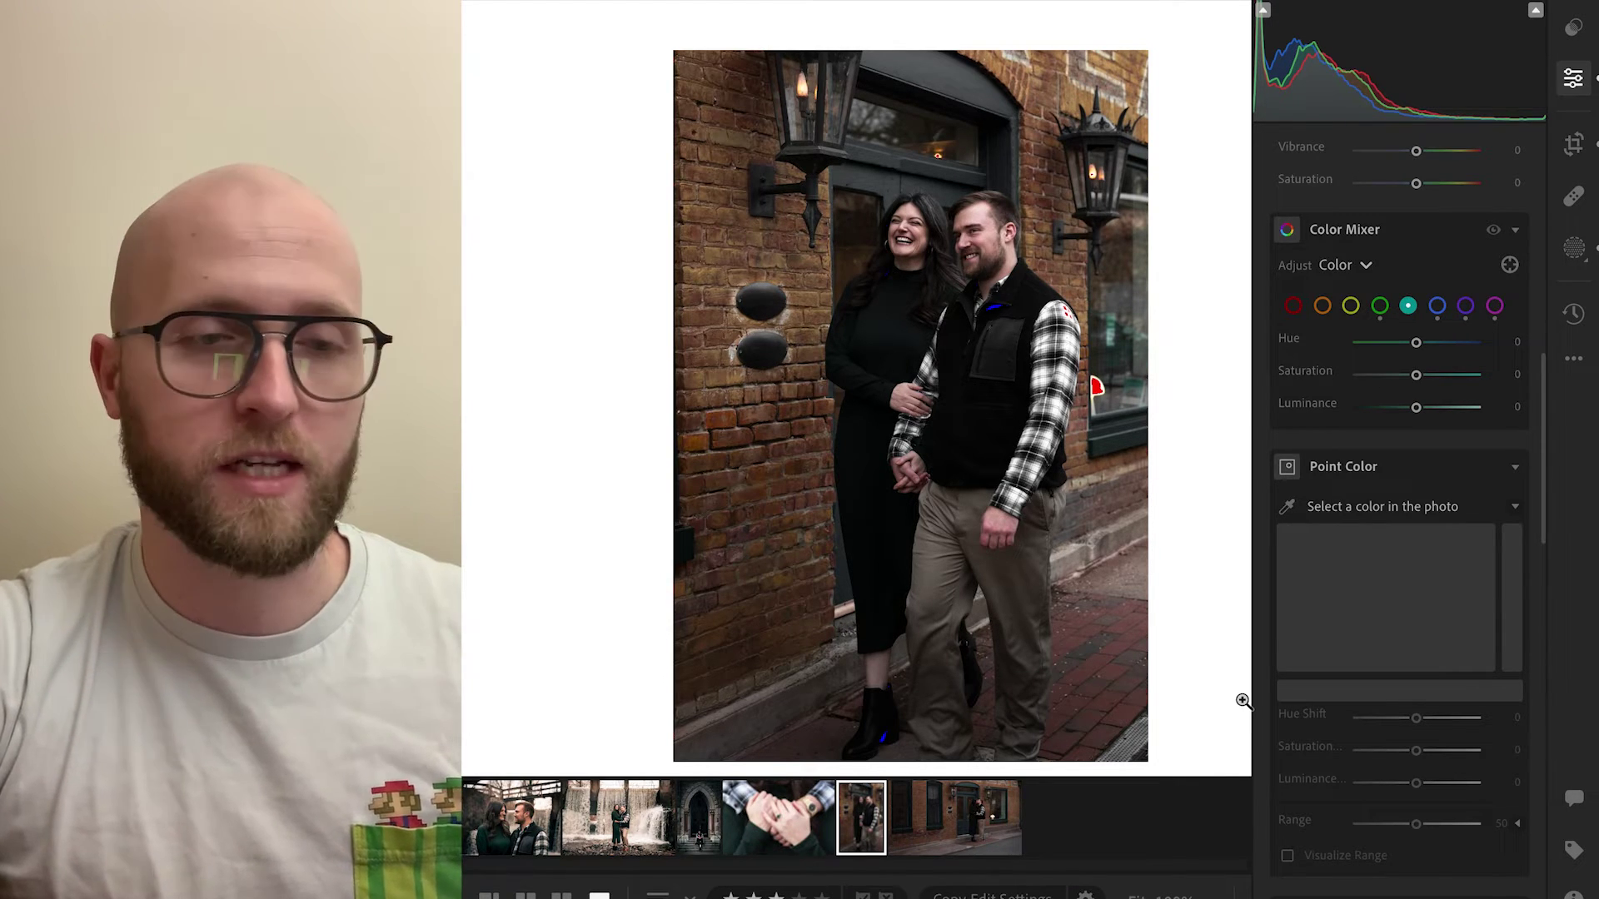
- Set the orange color range's saturation to +18, try a luminance adjustment, and undo that luminance change
click(1324, 307)
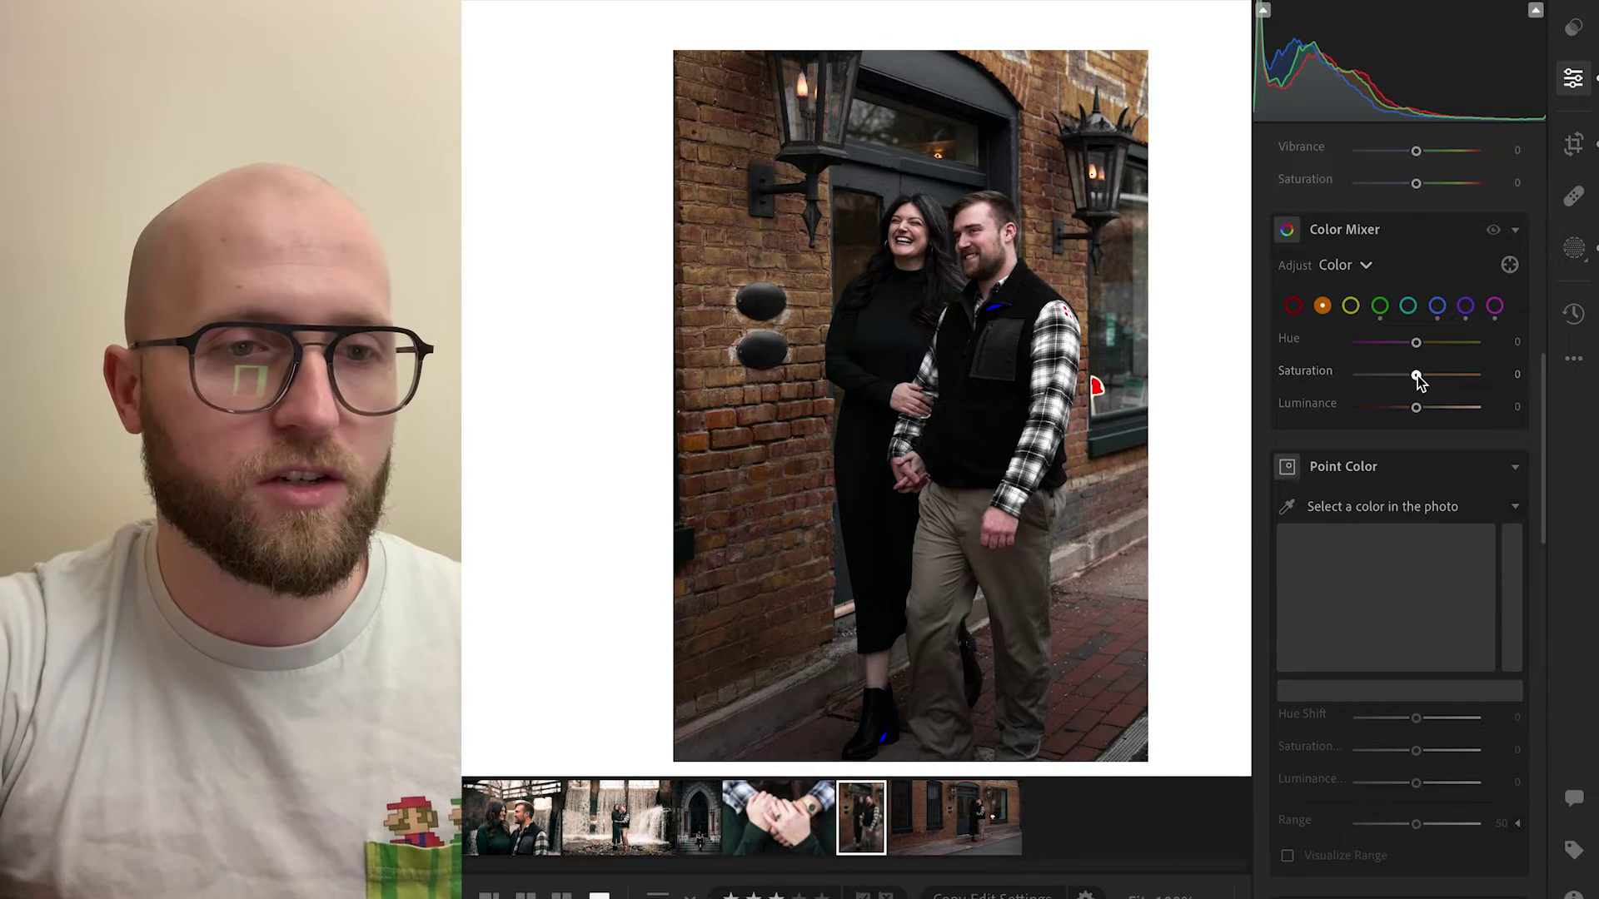
drag(1418, 381, 1422, 380)
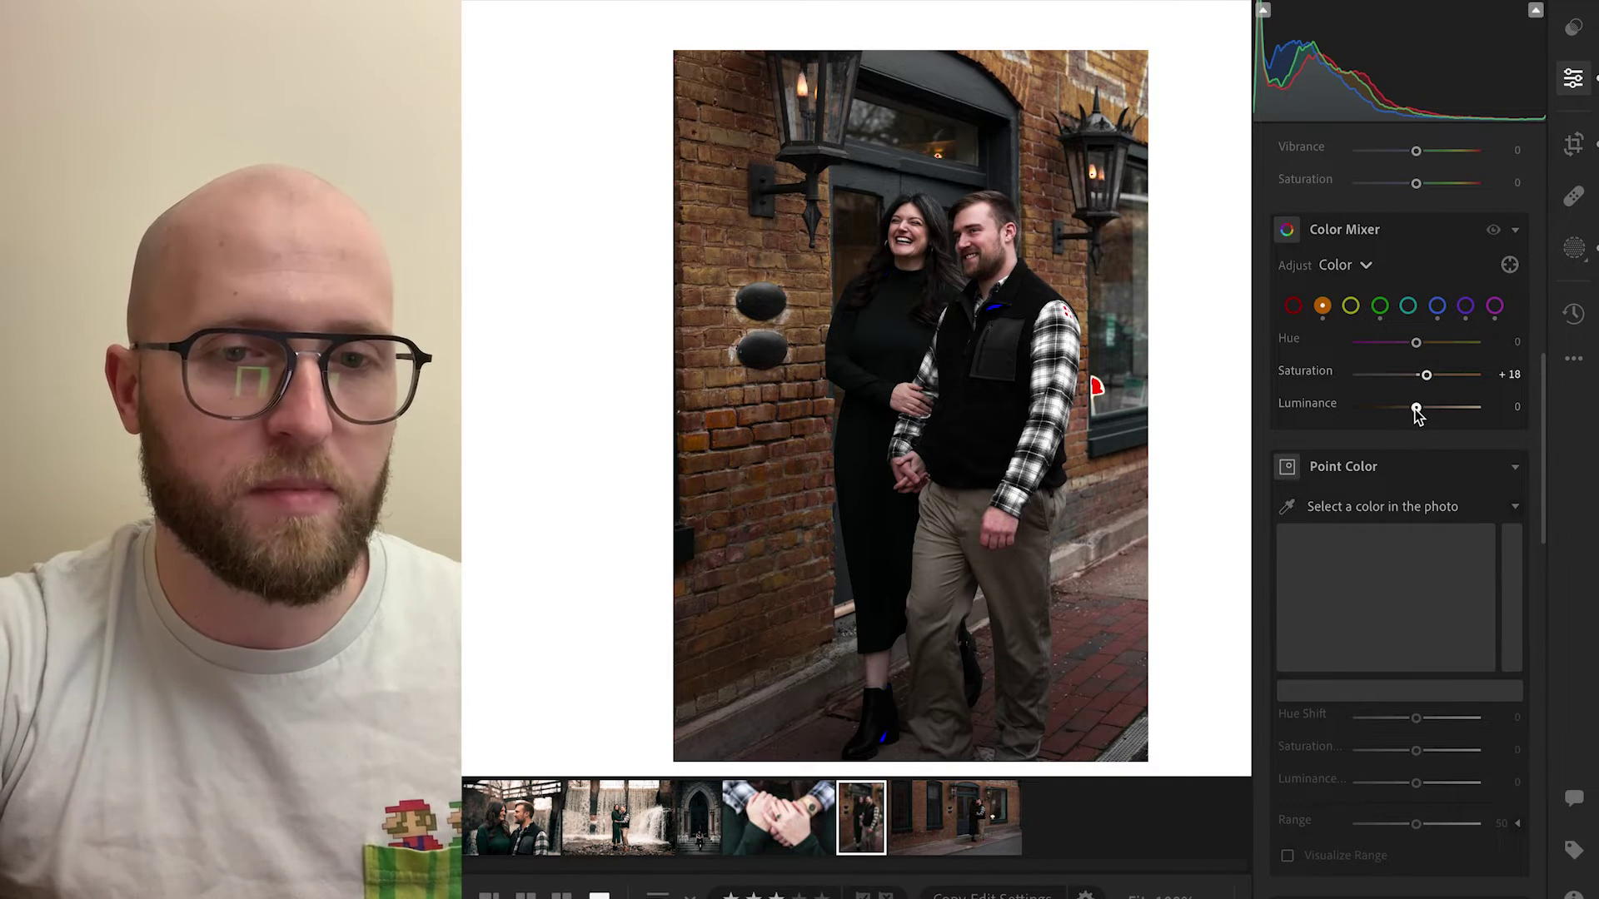
drag(1416, 408, 1415, 408)
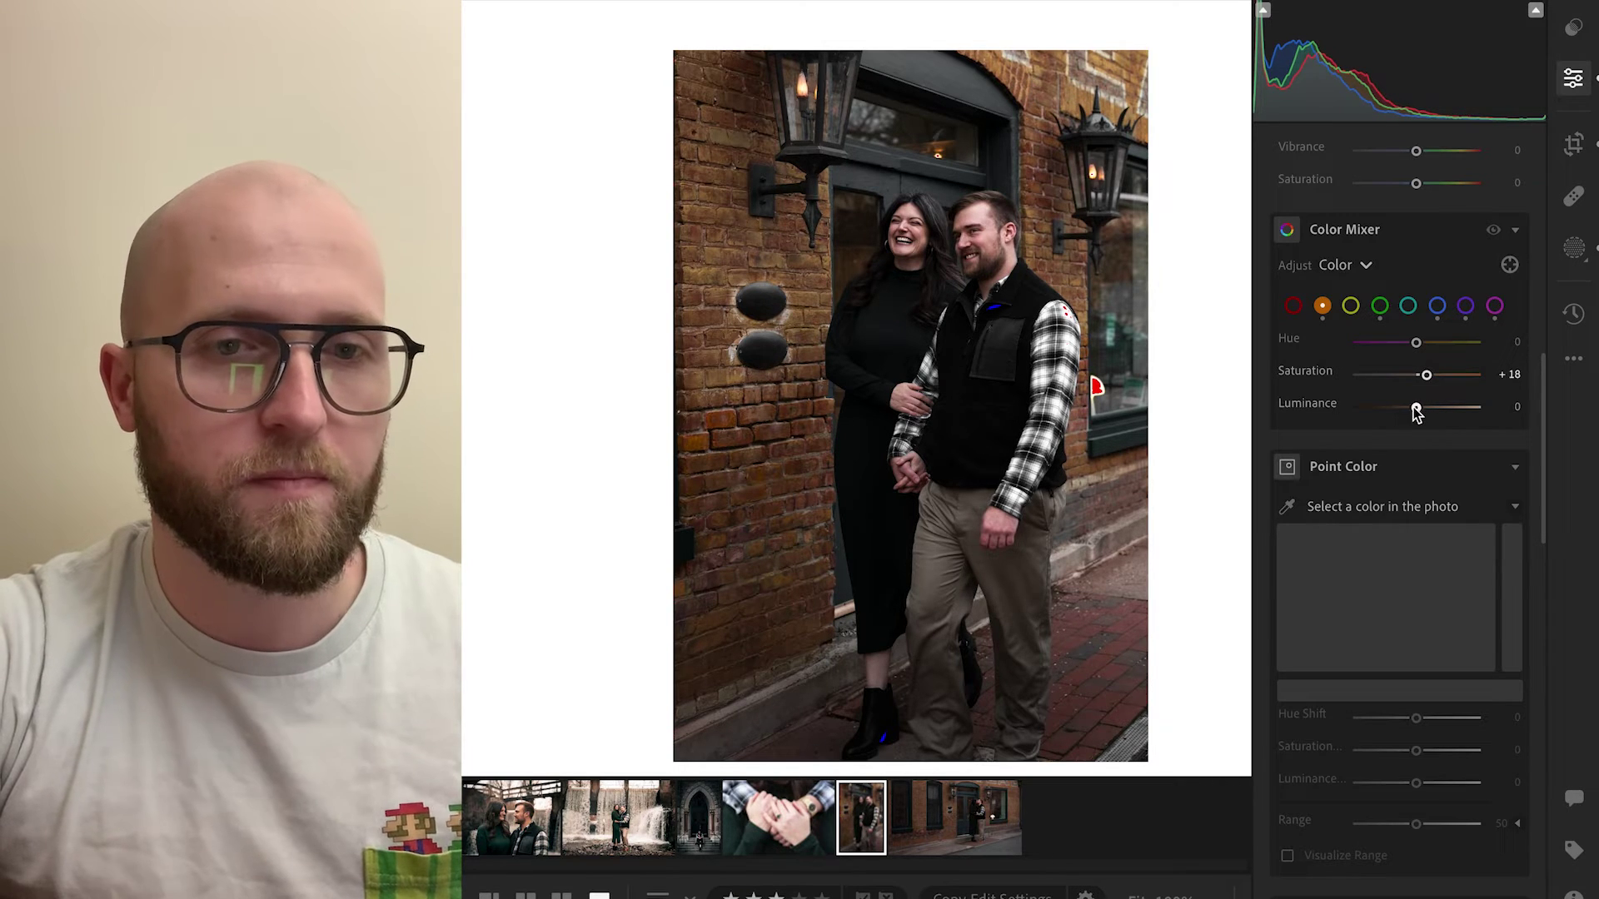
key(ctrl+z)
- Set the red color range's hue to +60 and saturation to -18, comparing the photo with and without the Color Mixer
click(1292, 306)
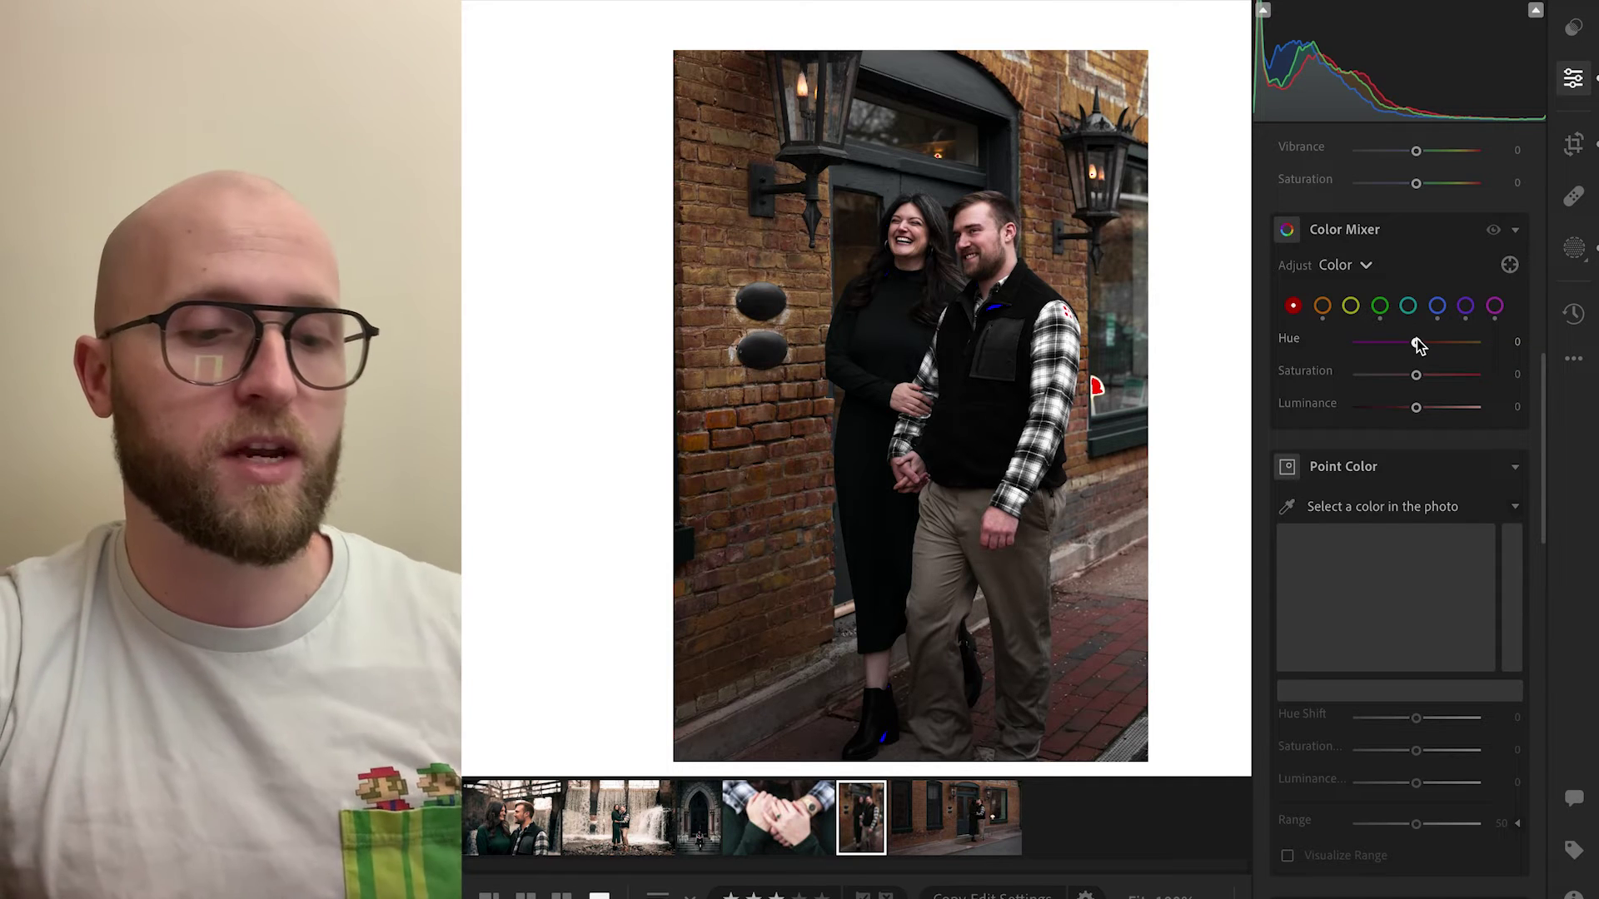
drag(1416, 338, 1449, 347)
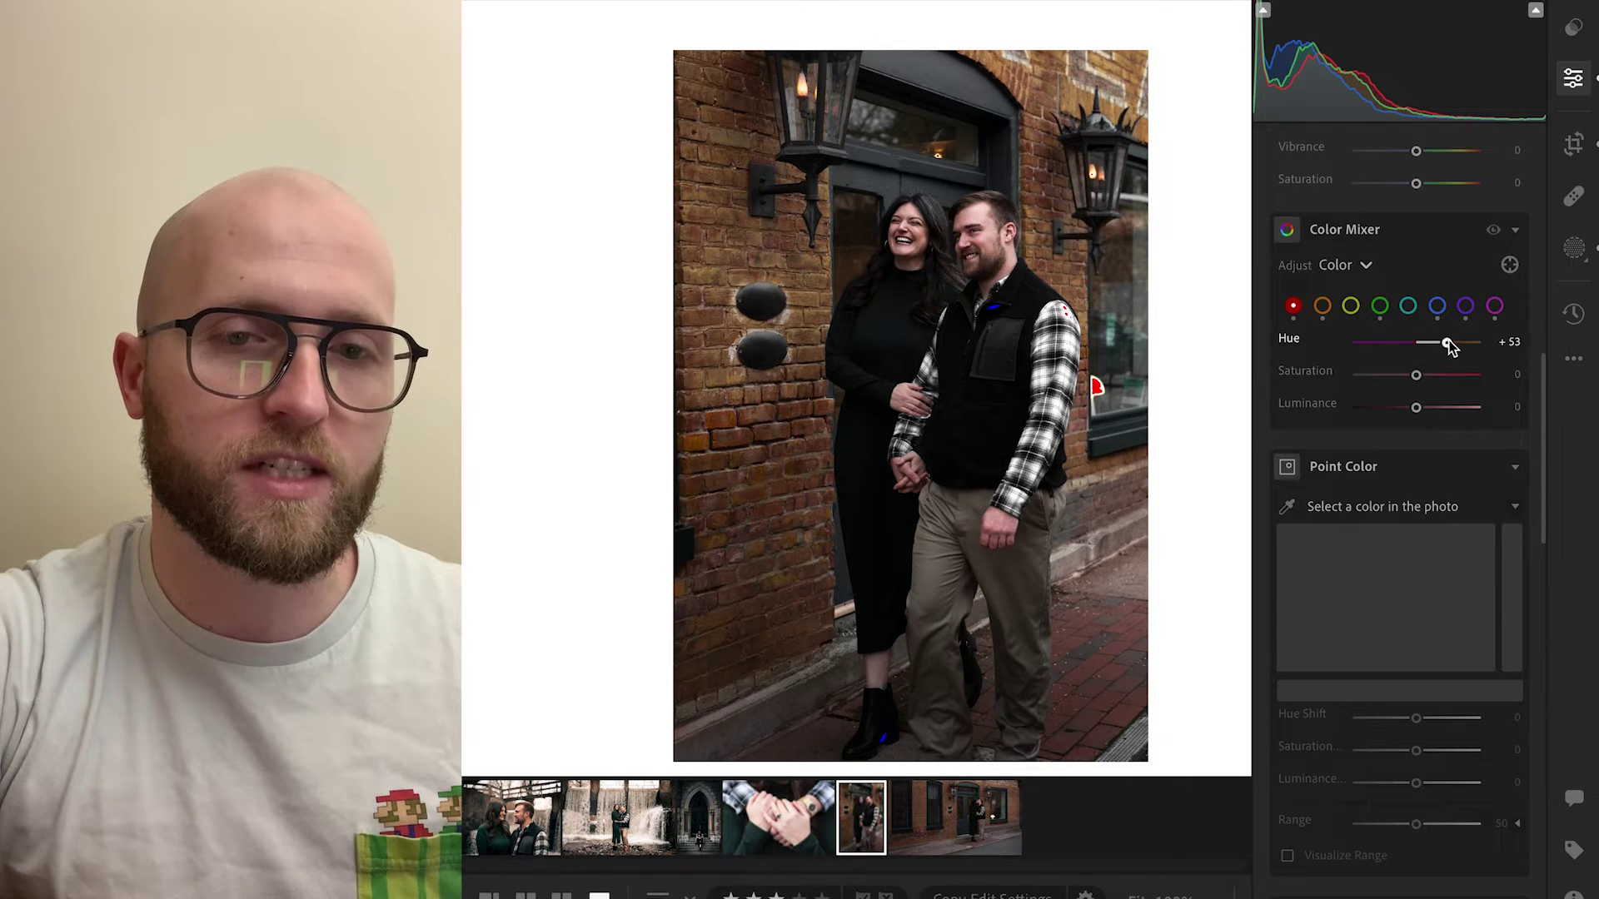
click(1493, 231)
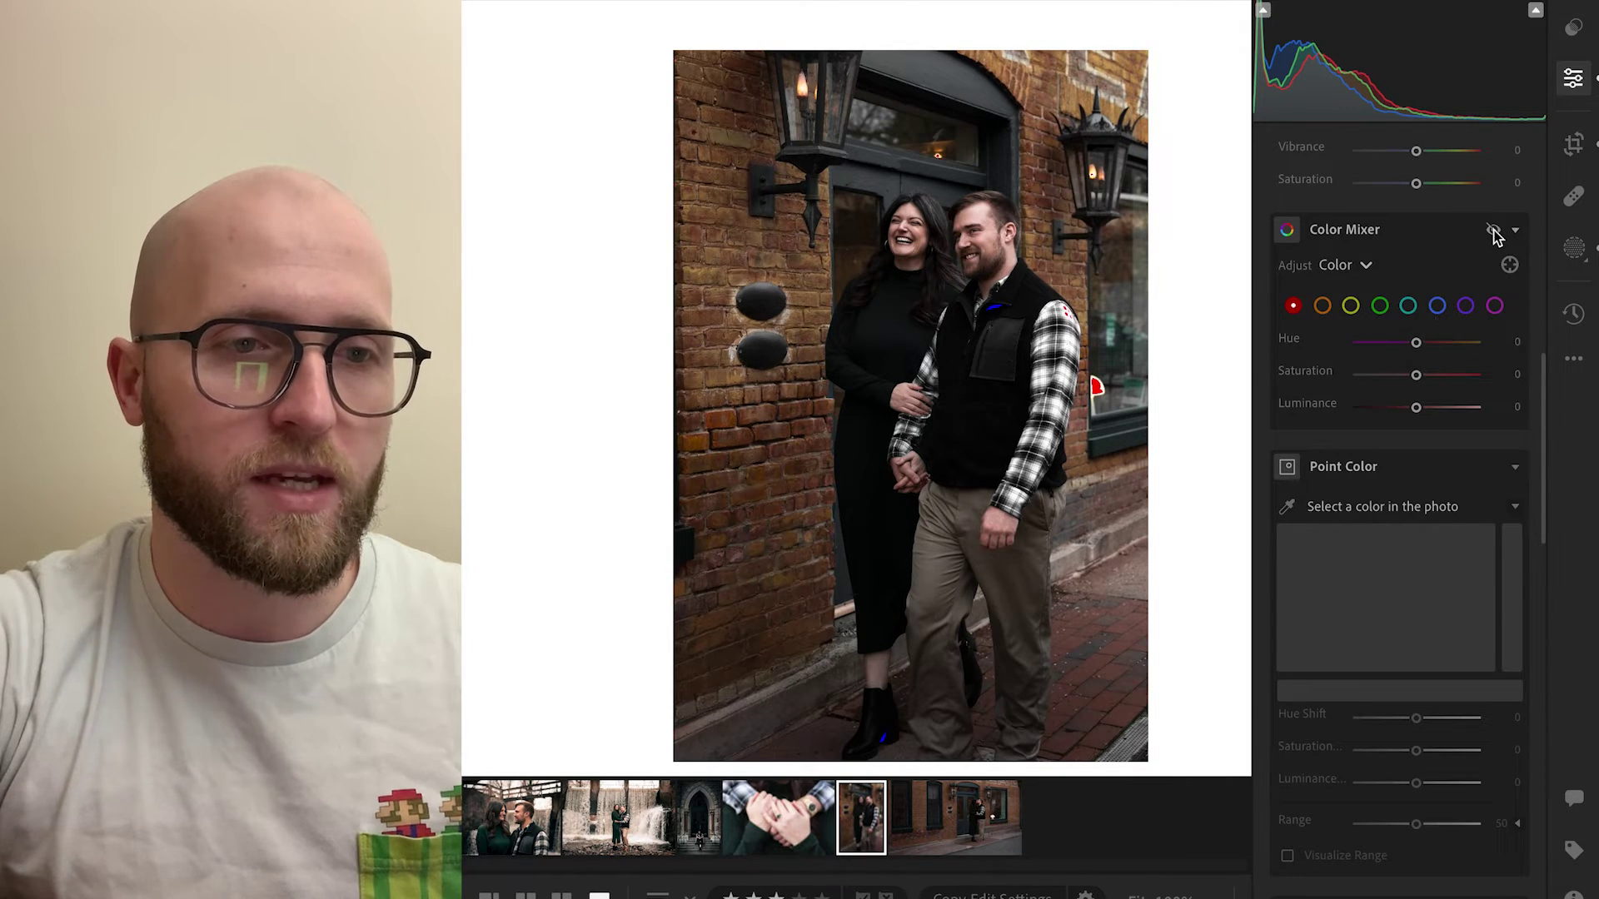
click(1493, 232)
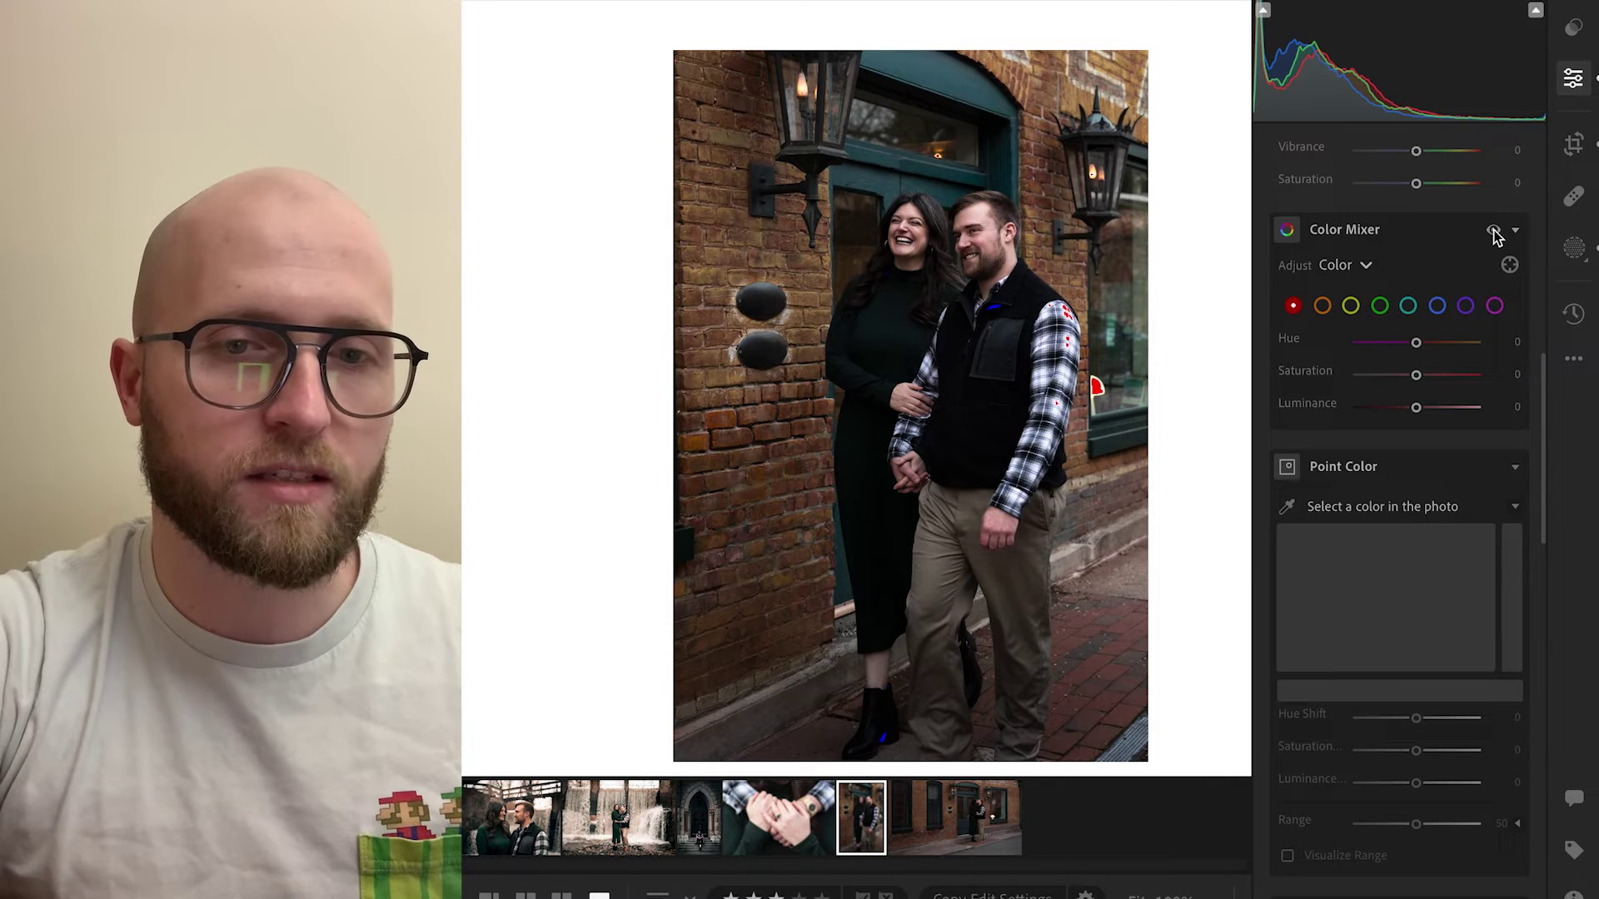
drag(1416, 380, 1408, 379)
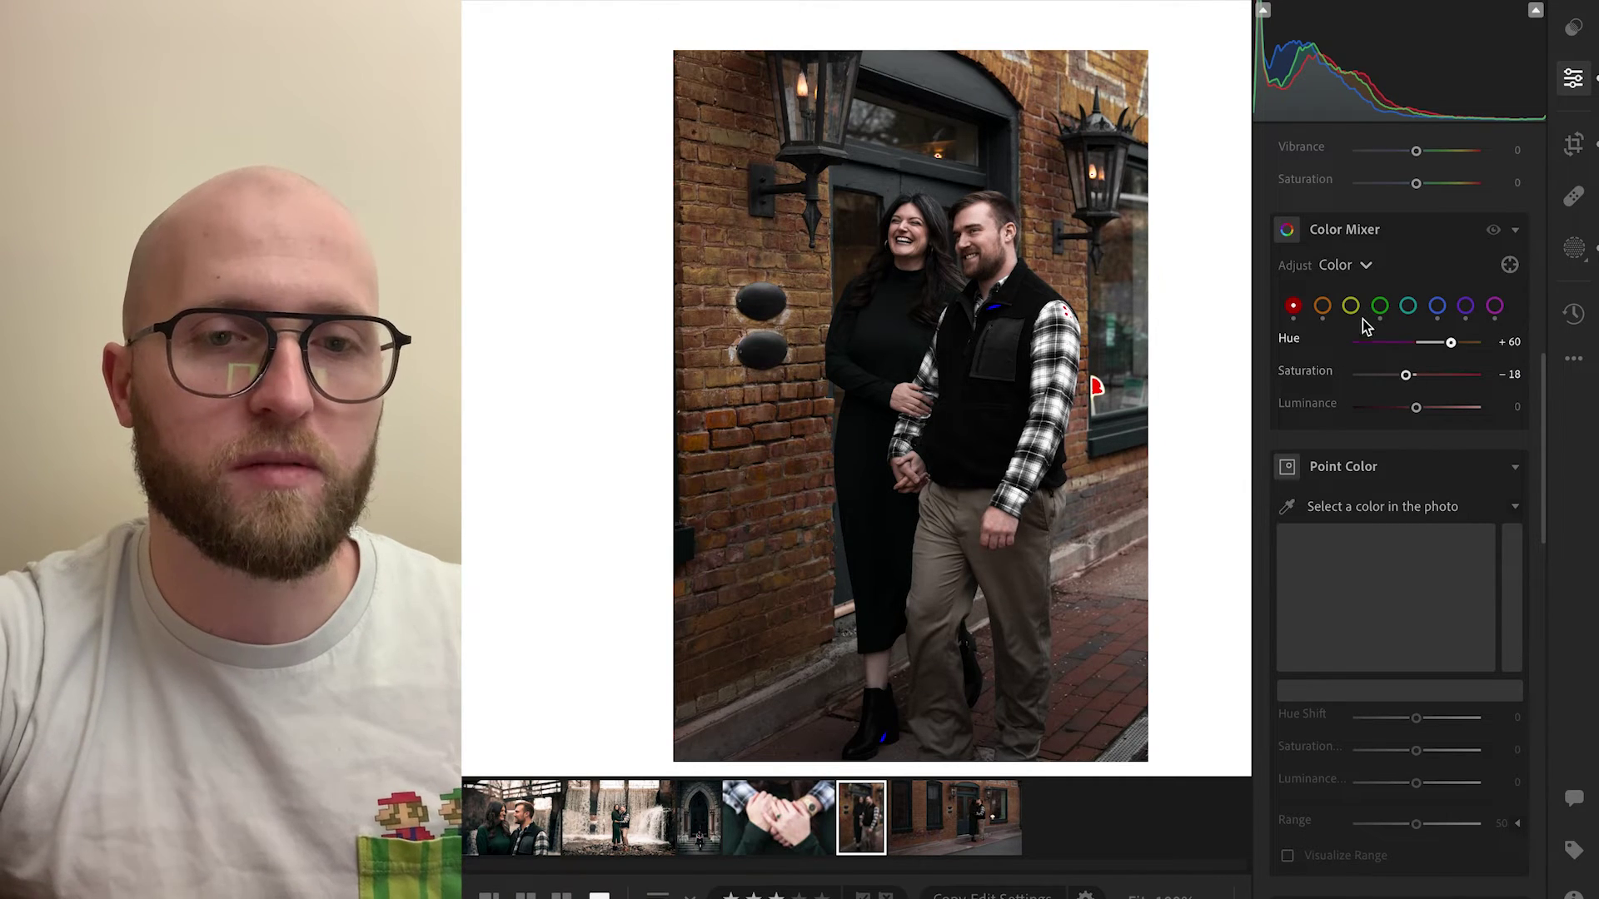
- Set the yellow color range's hue to -21 and saturation to +15 in the Color Mixer
click(1326, 308)
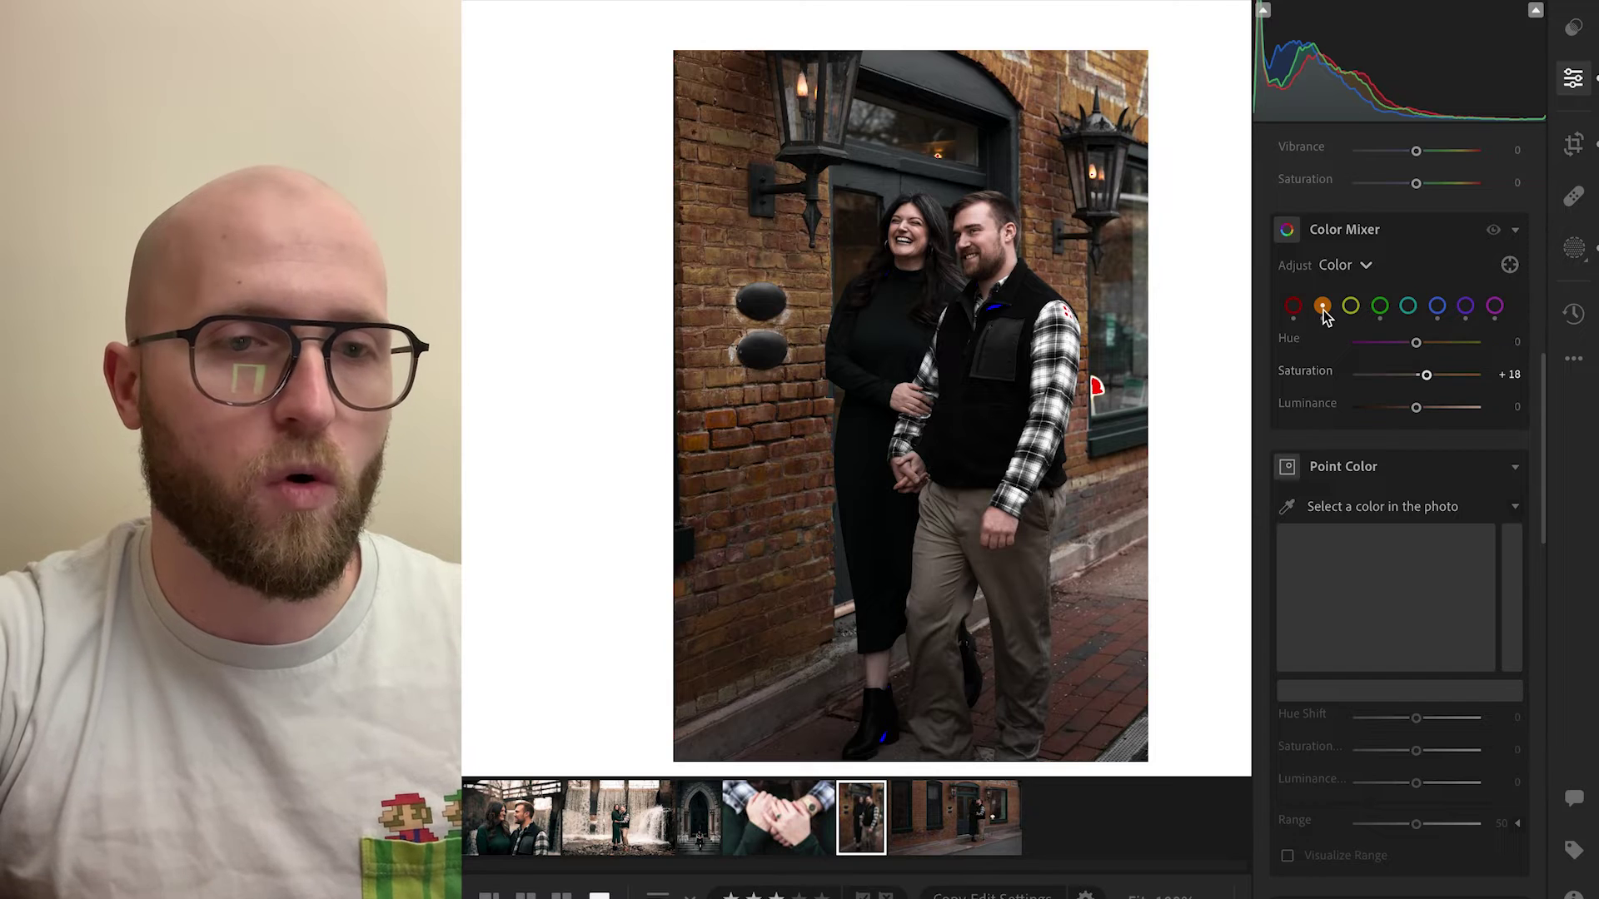
click(1350, 307)
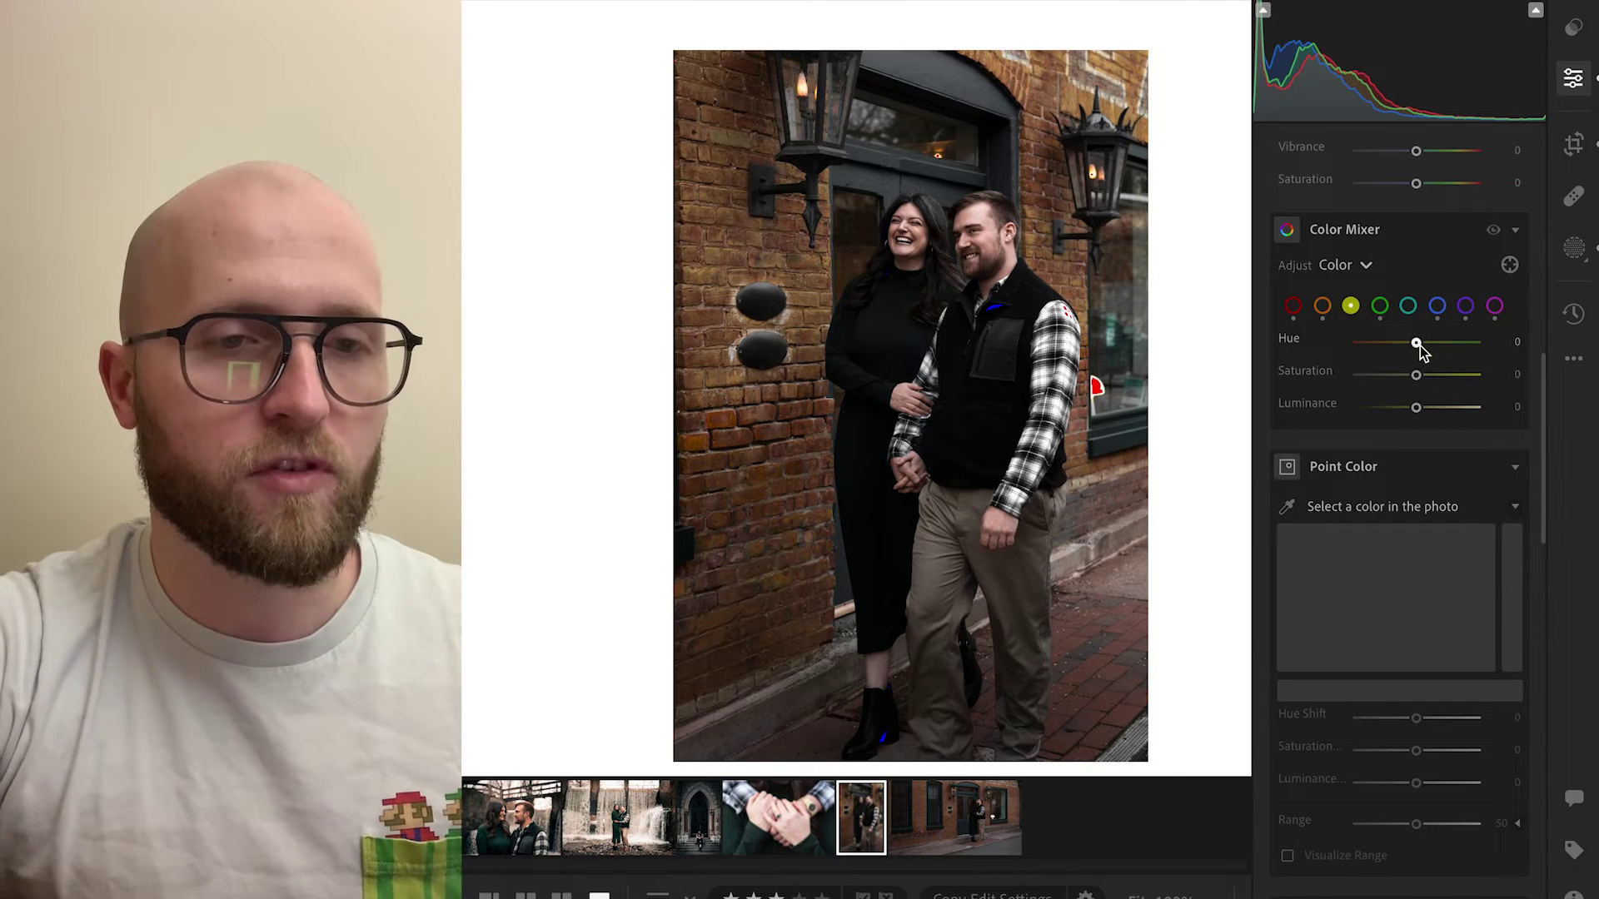
drag(1415, 343, 1394, 352)
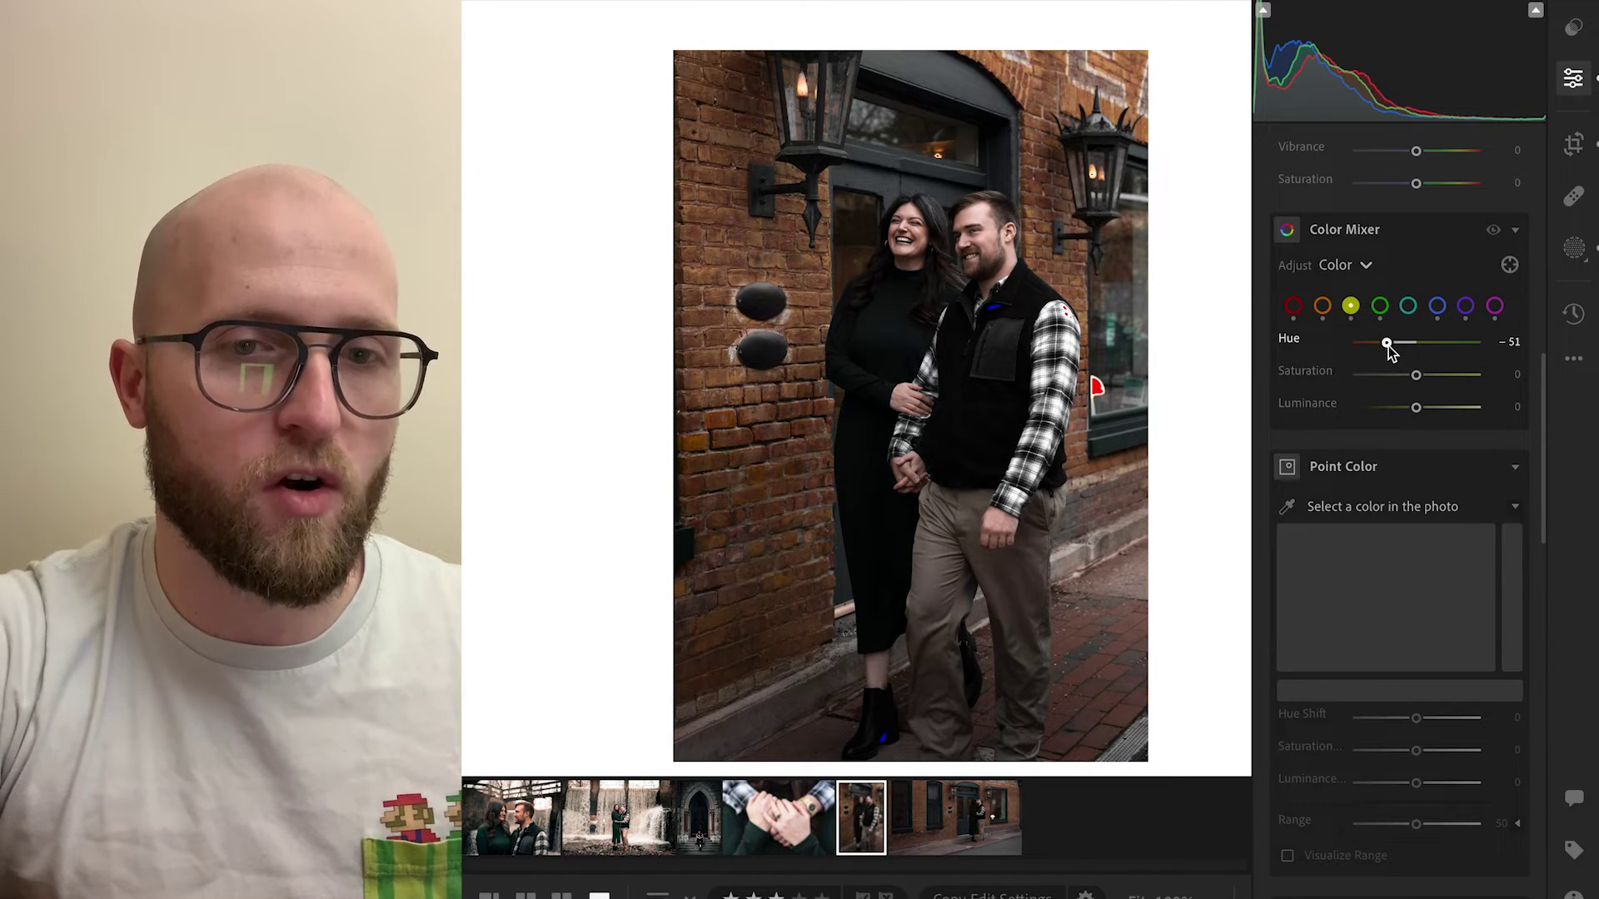
drag(1416, 379, 1431, 383)
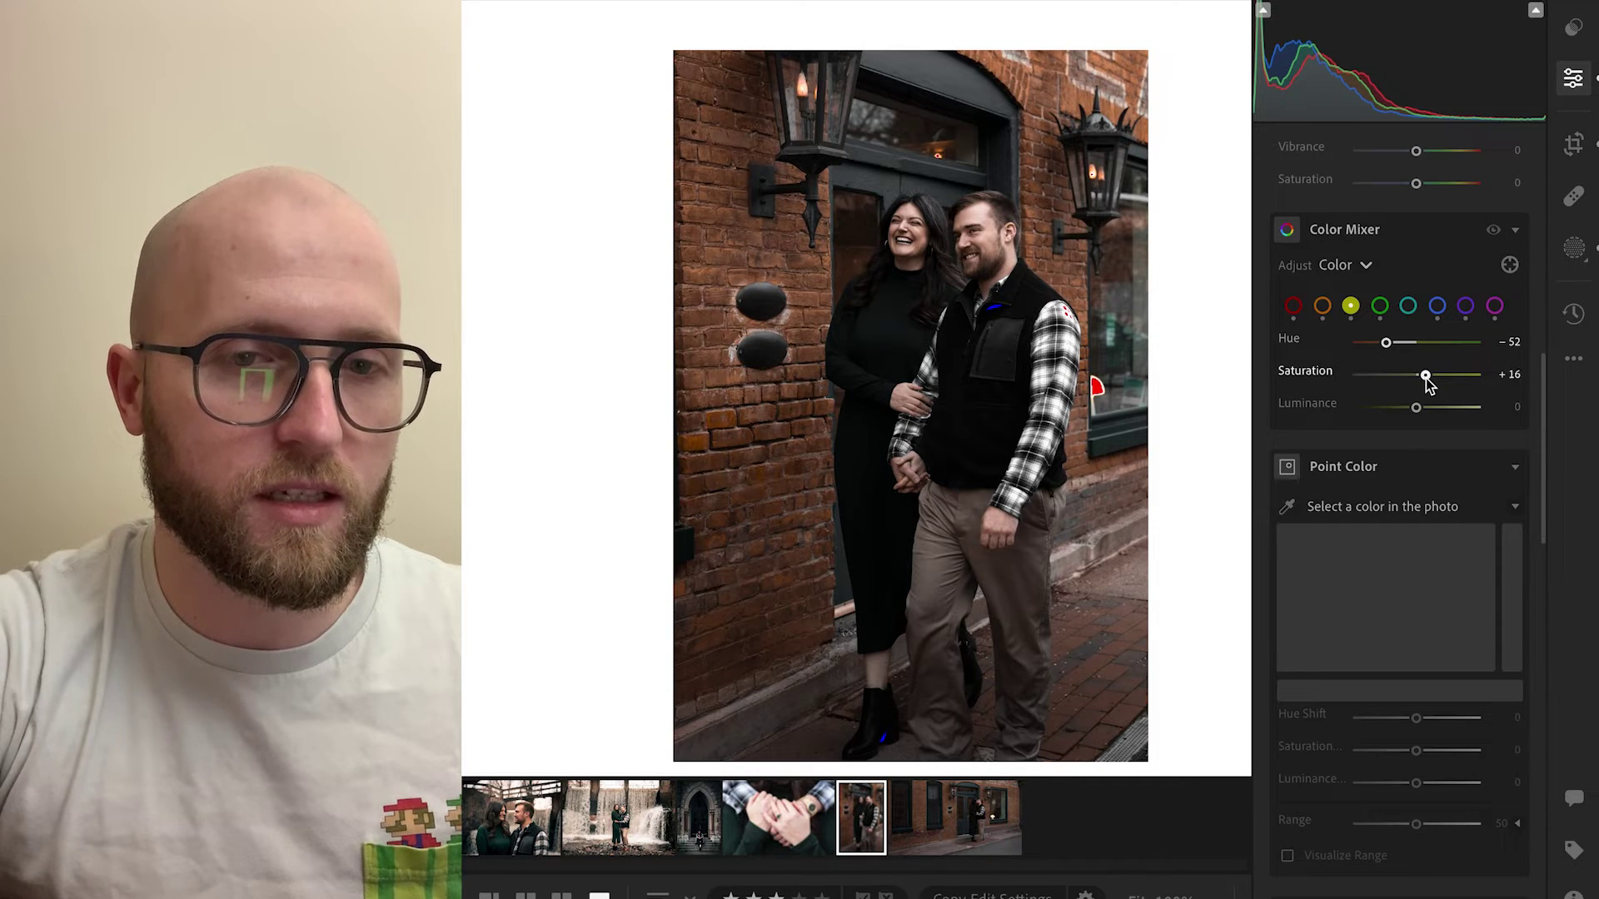
drag(1379, 340, 1407, 350)
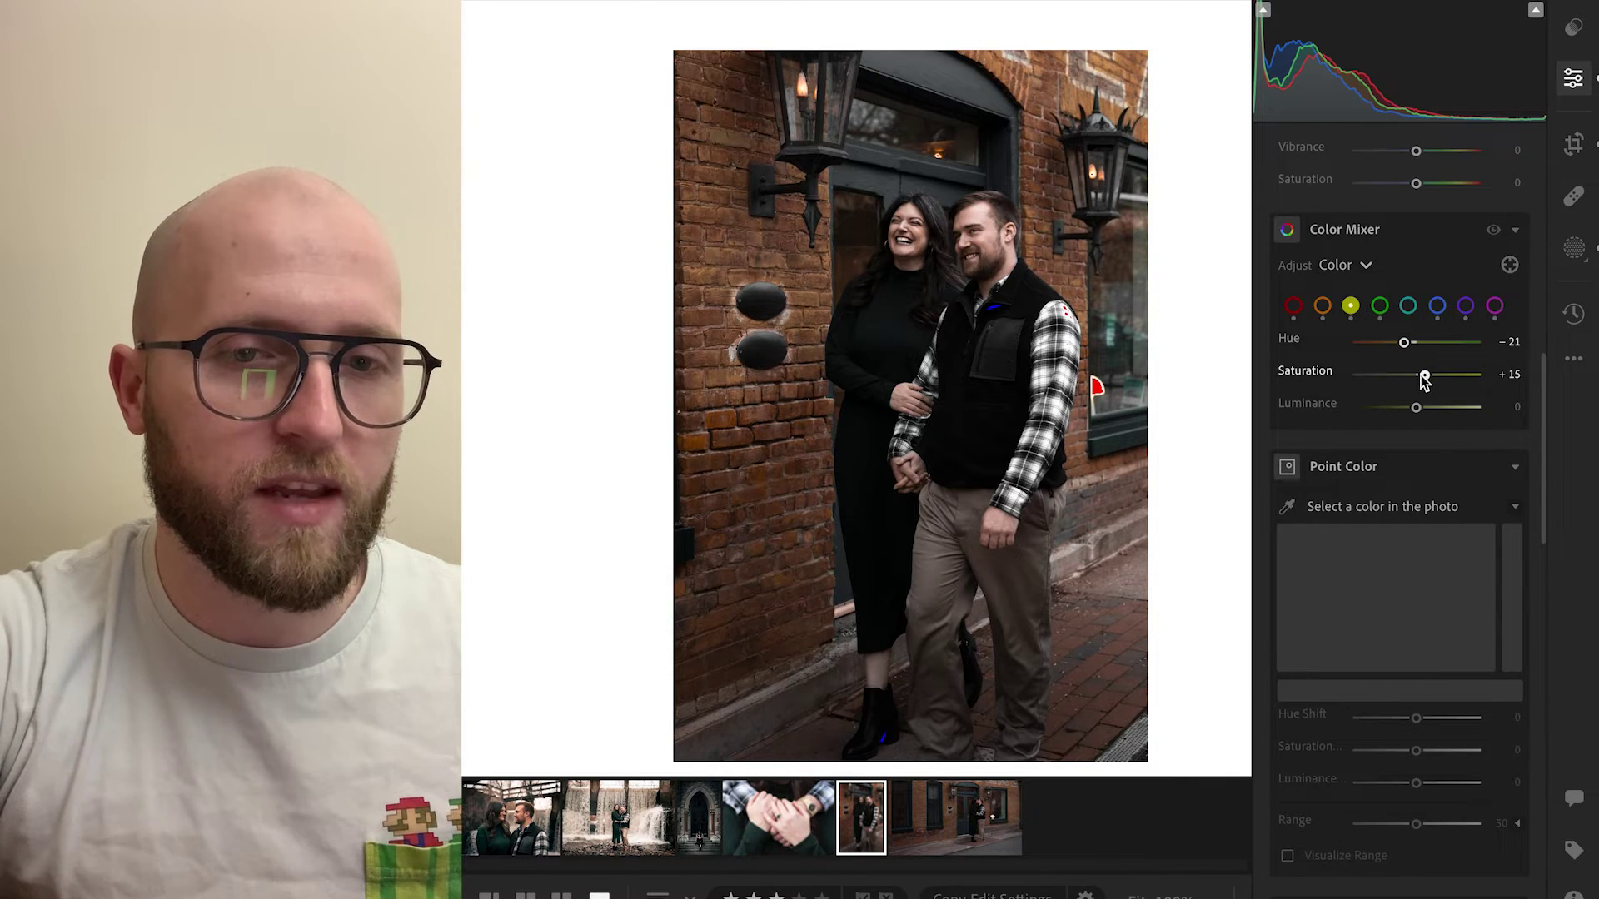
- Raise the orange color range's saturation to +46 while checking the couple's skin tones up close
click(1327, 314)
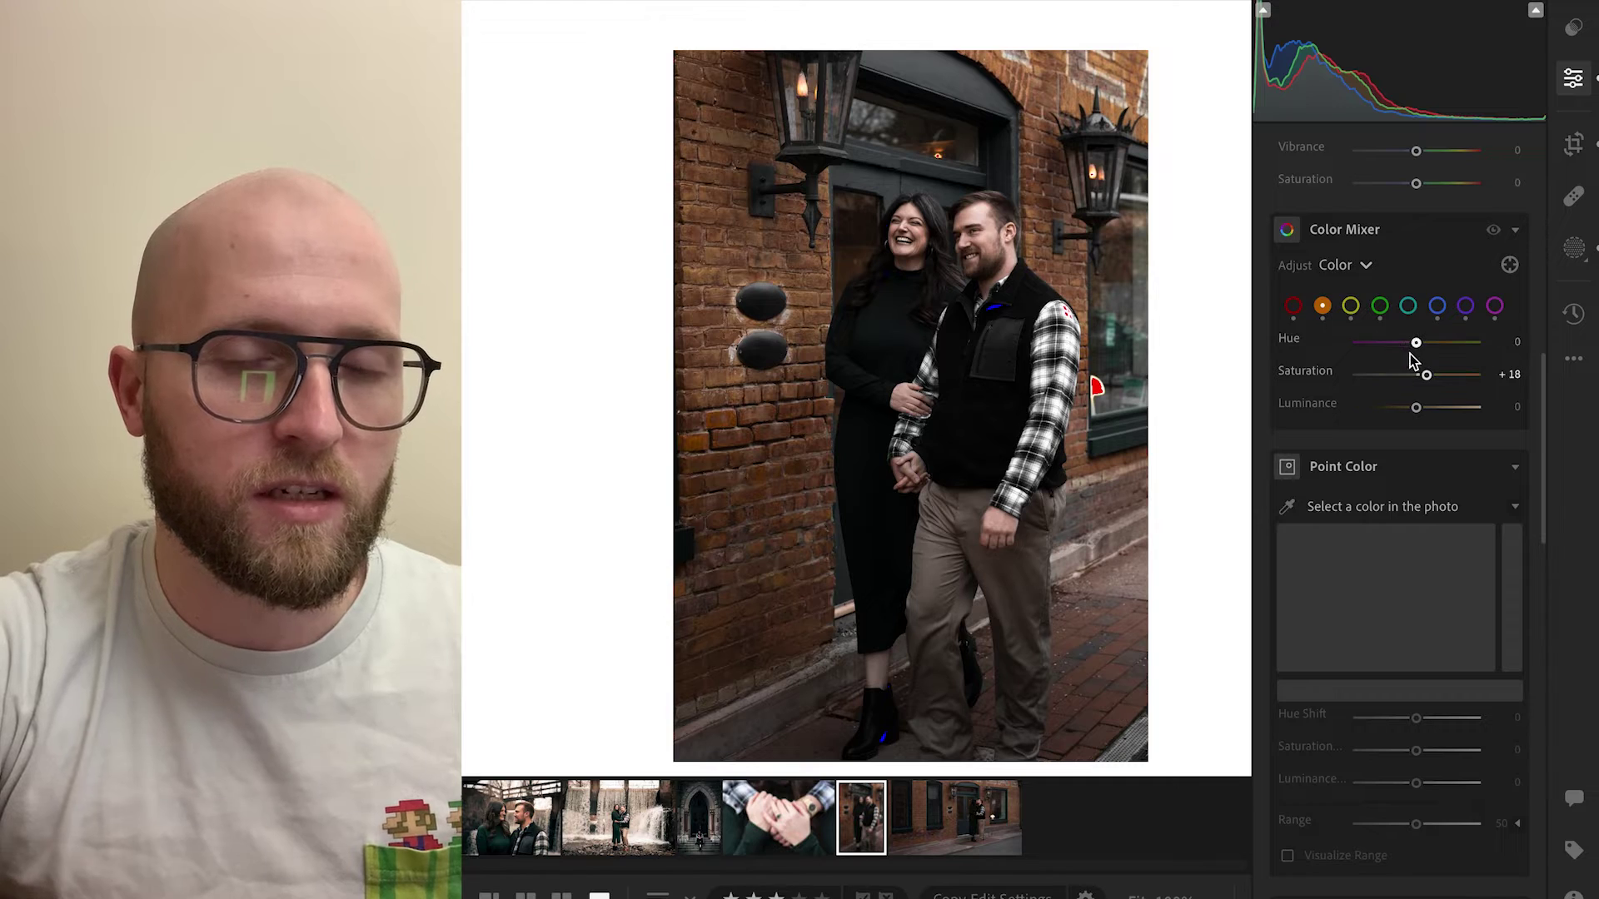
drag(1425, 375, 1431, 375)
click(936, 205)
scroll(936, 205, down, 3)
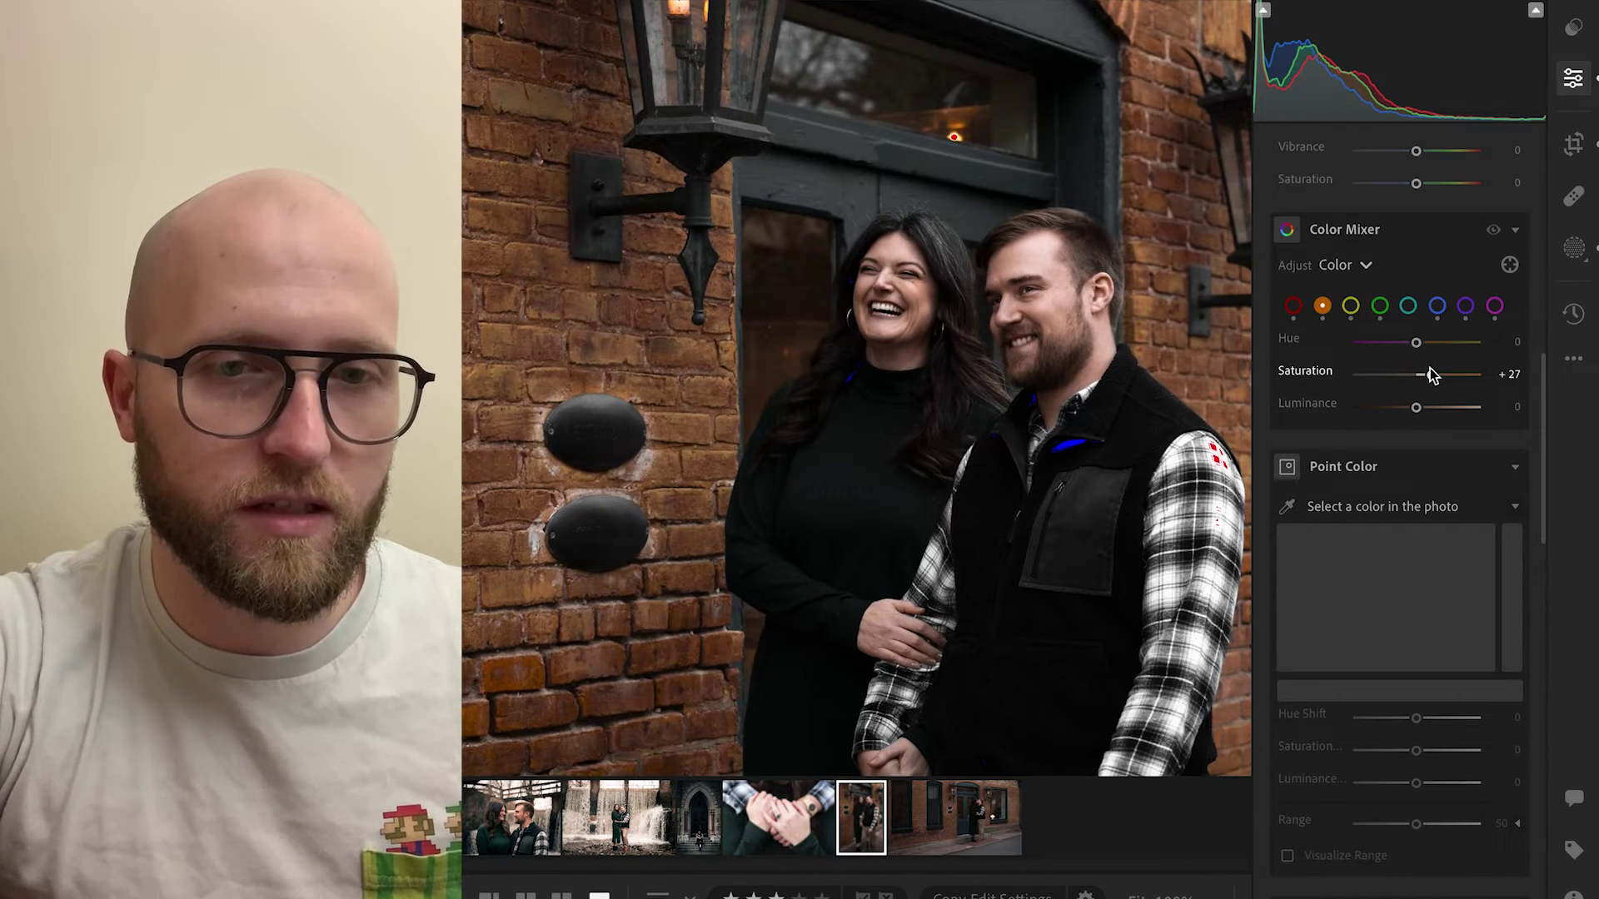
mouse_move(1431, 374)
mouse_down()
mouse_move(1480, 379)
mouse_move(1443, 383)
mouse_up()
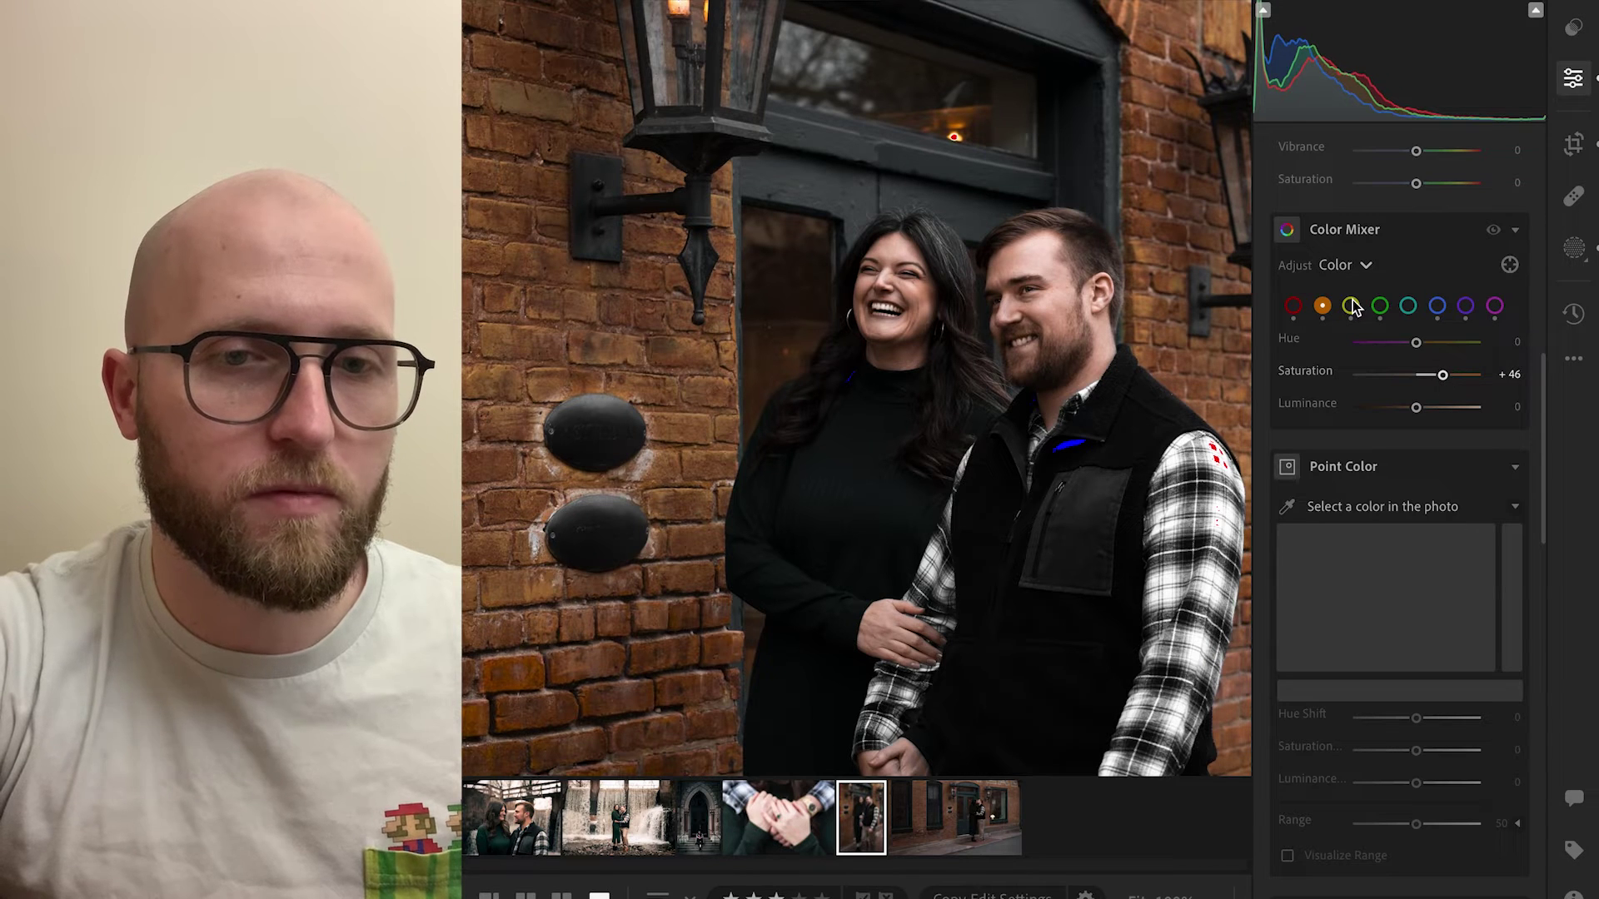
- Set the red color range's saturation to +23 and hue to +44
click(1293, 306)
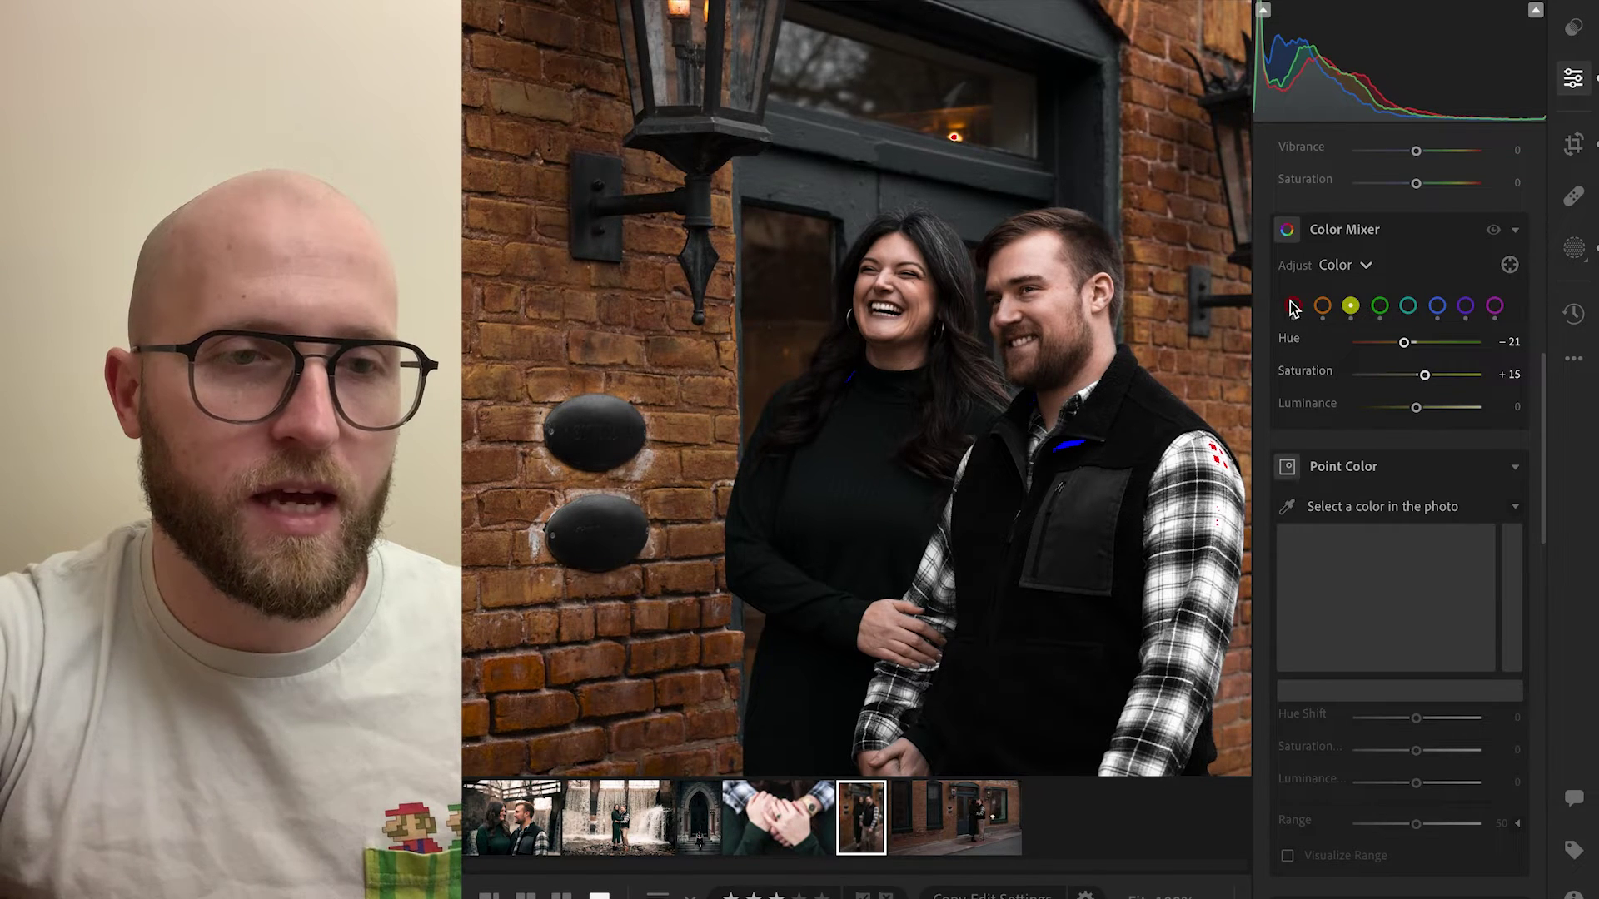
mouse_move(1406, 375)
mouse_down()
mouse_move(1472, 377)
mouse_move(1301, 376)
mouse_move(1481, 377)
mouse_move(1430, 379)
mouse_up()
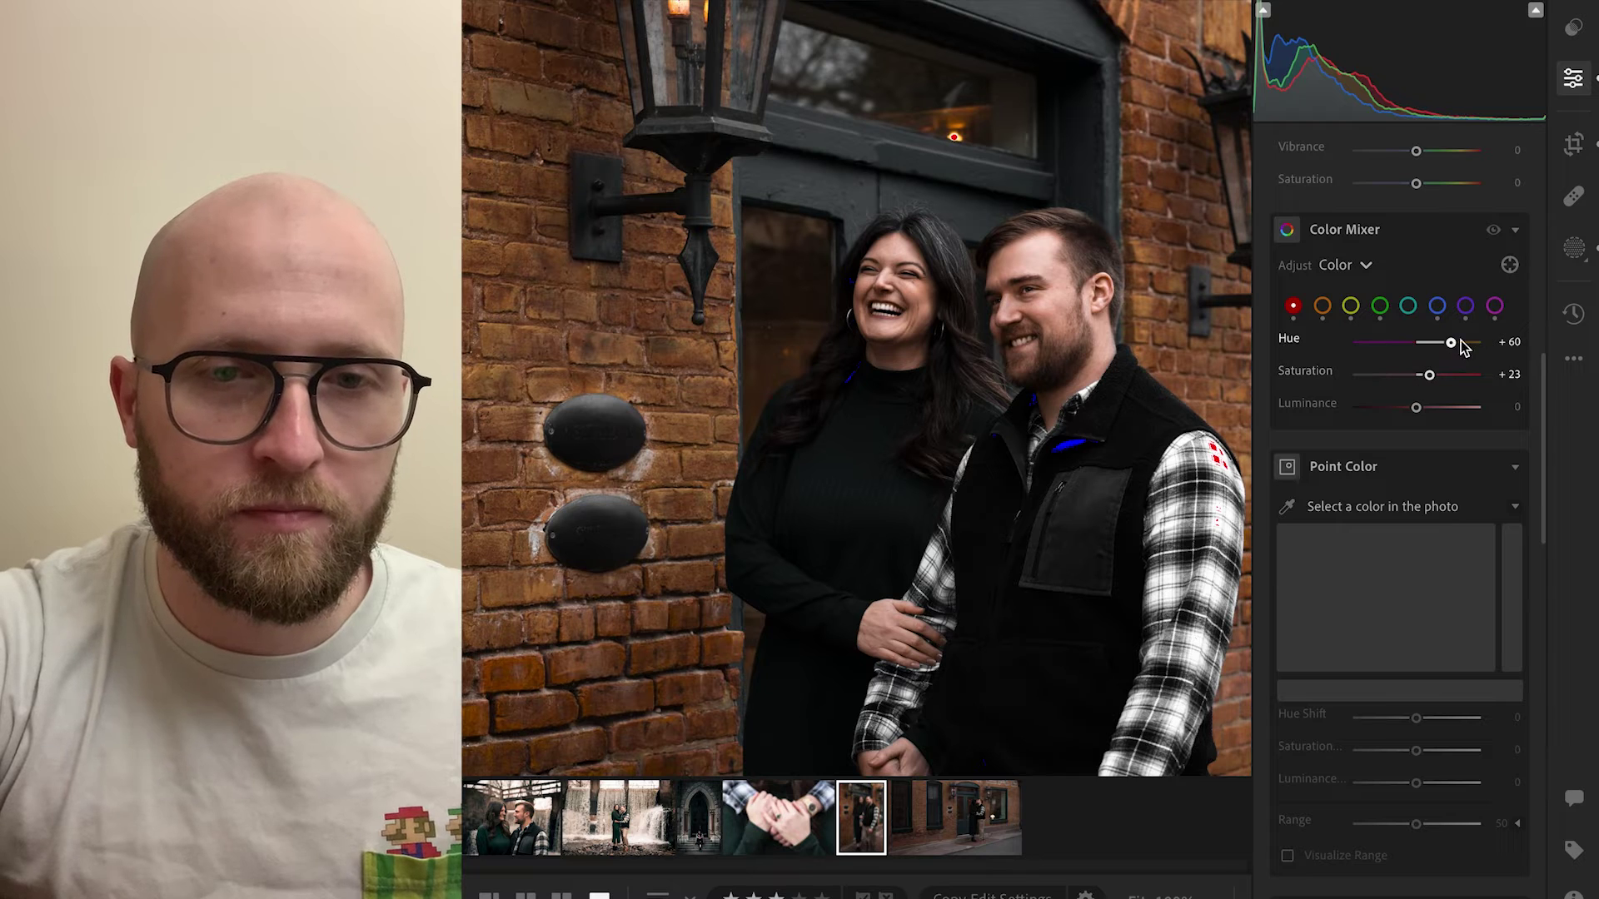
mouse_move(1453, 348)
mouse_down()
mouse_move(1417, 350)
mouse_move(1445, 346)
mouse_up()
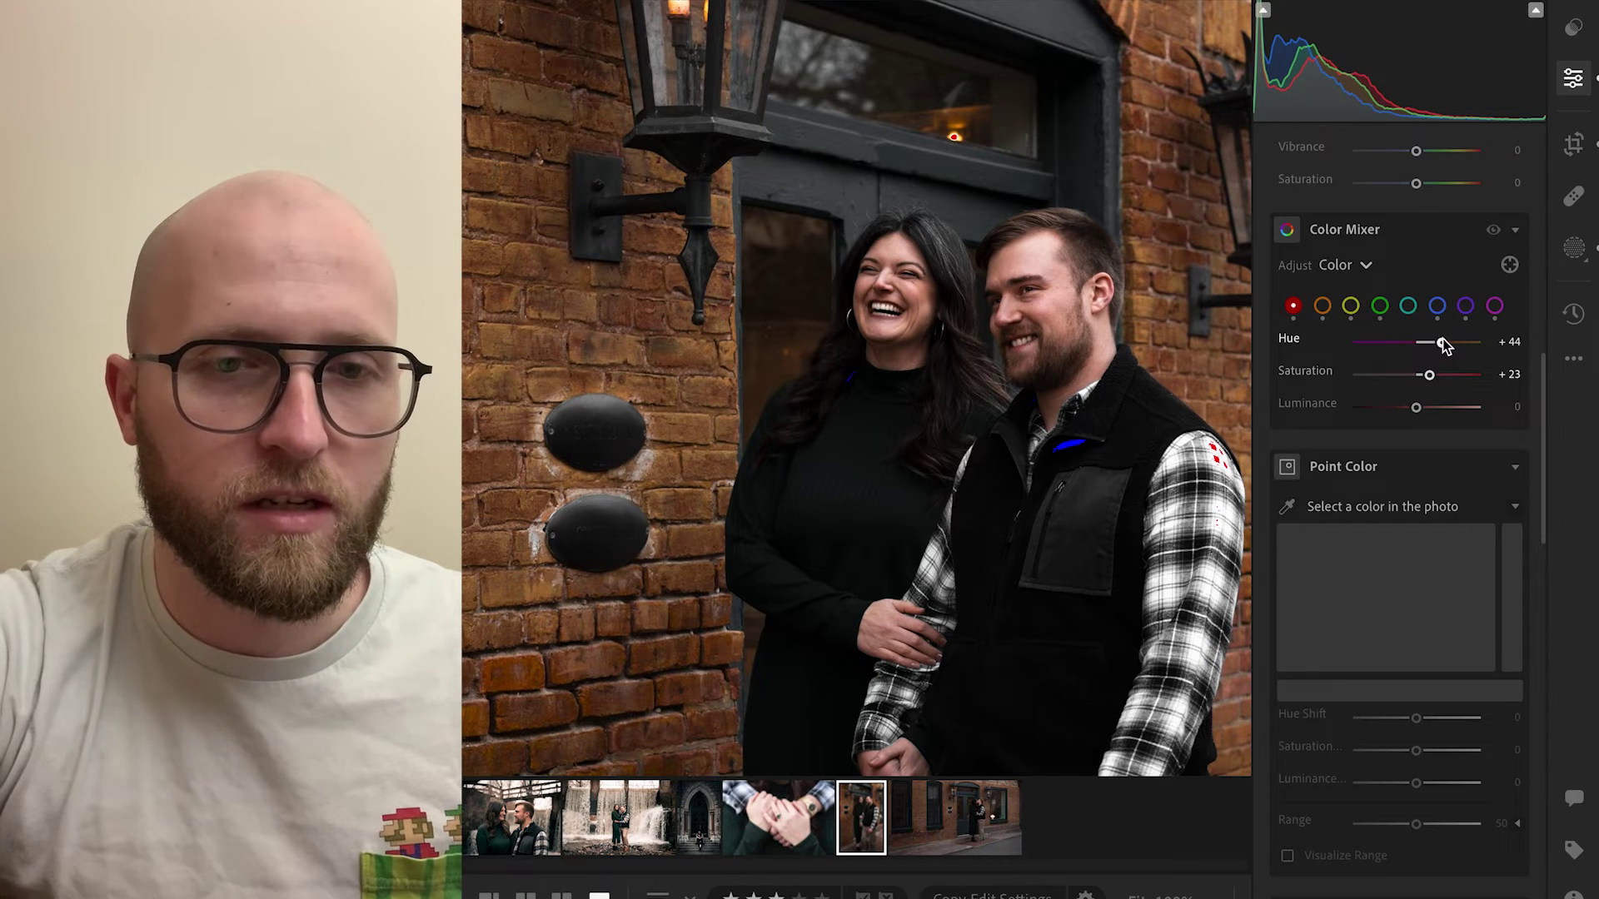
- Set the aqua color range's hue to -86 and saturation to +32 in the Color Mixer
click(1408, 307)
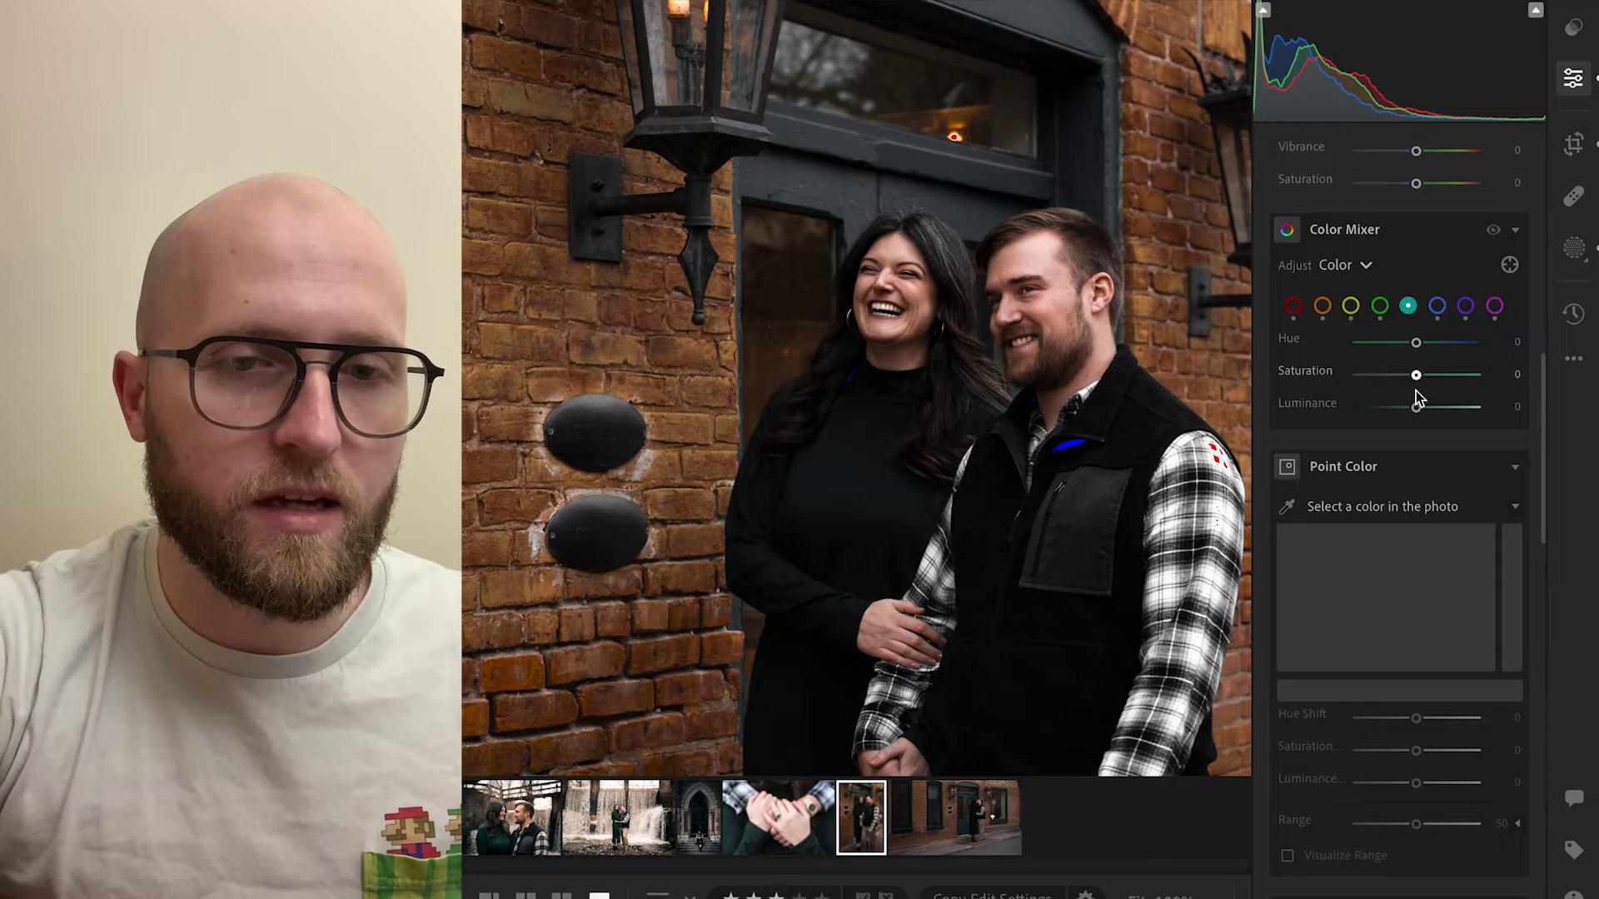
scroll(1418, 408, down, 1)
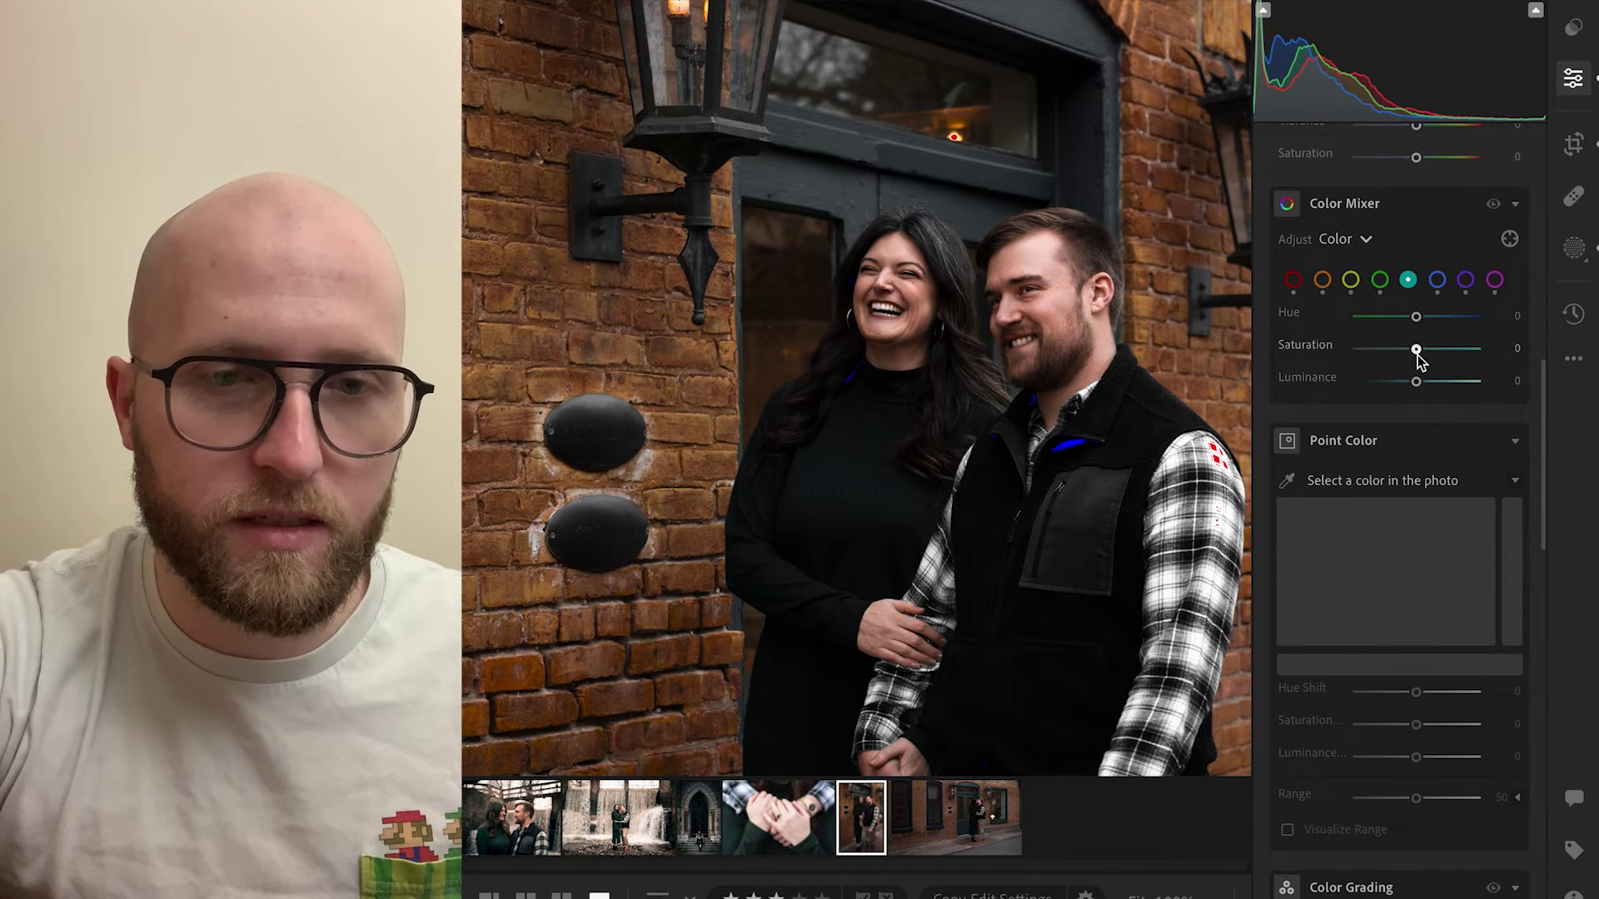
drag(1416, 317, 1368, 323)
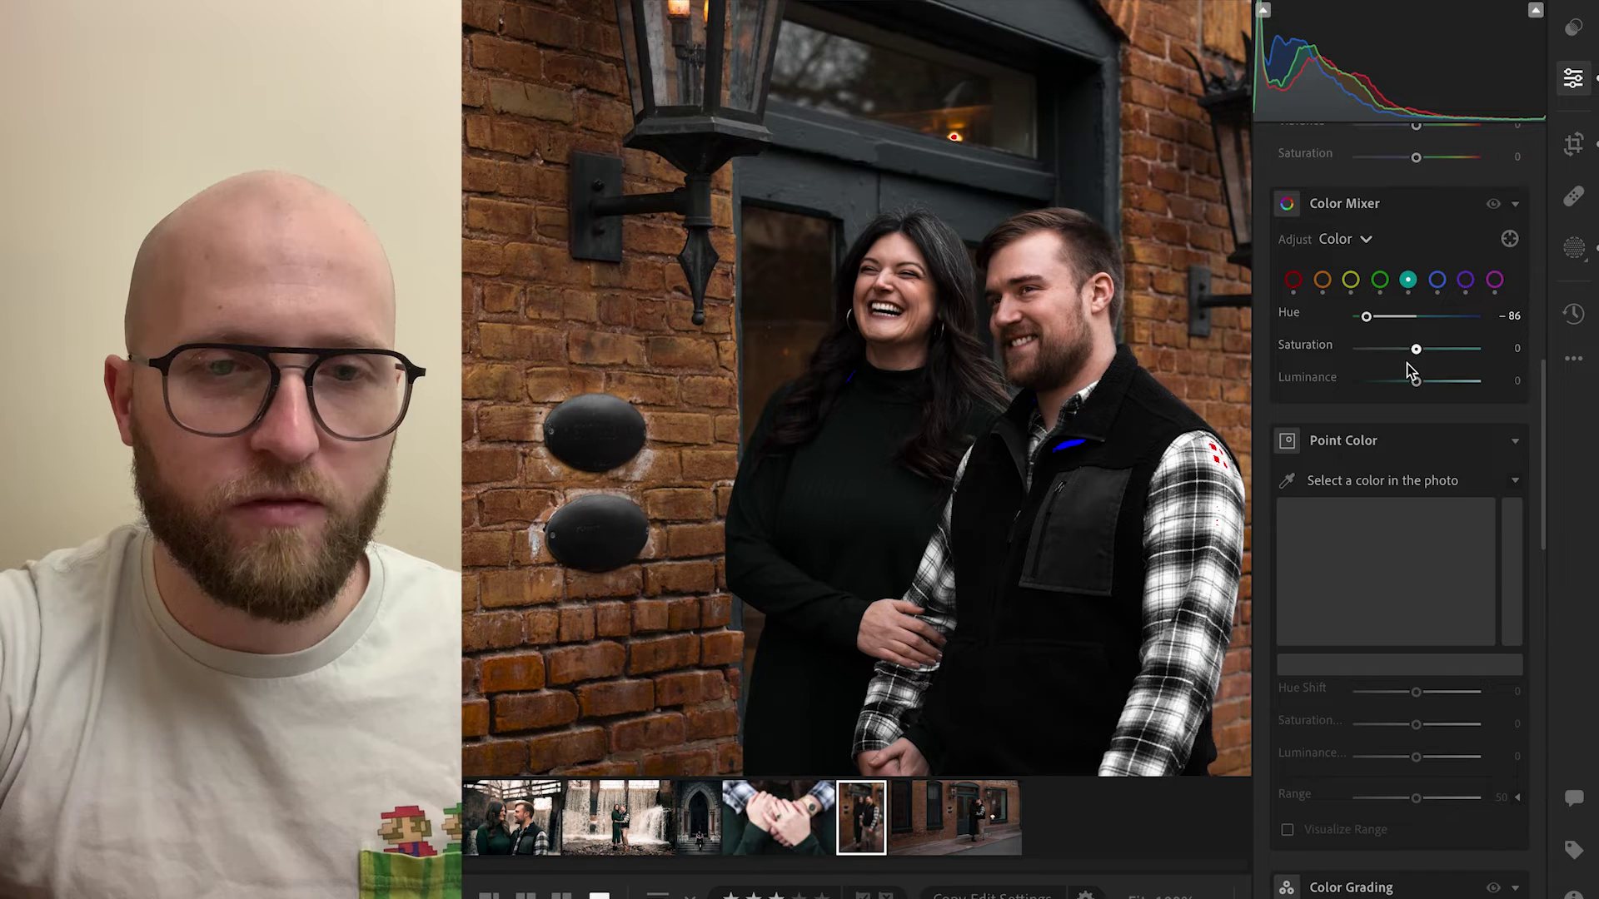
mouse_move(1416, 349)
mouse_down()
mouse_move(1479, 353)
mouse_move(1440, 354)
mouse_up()
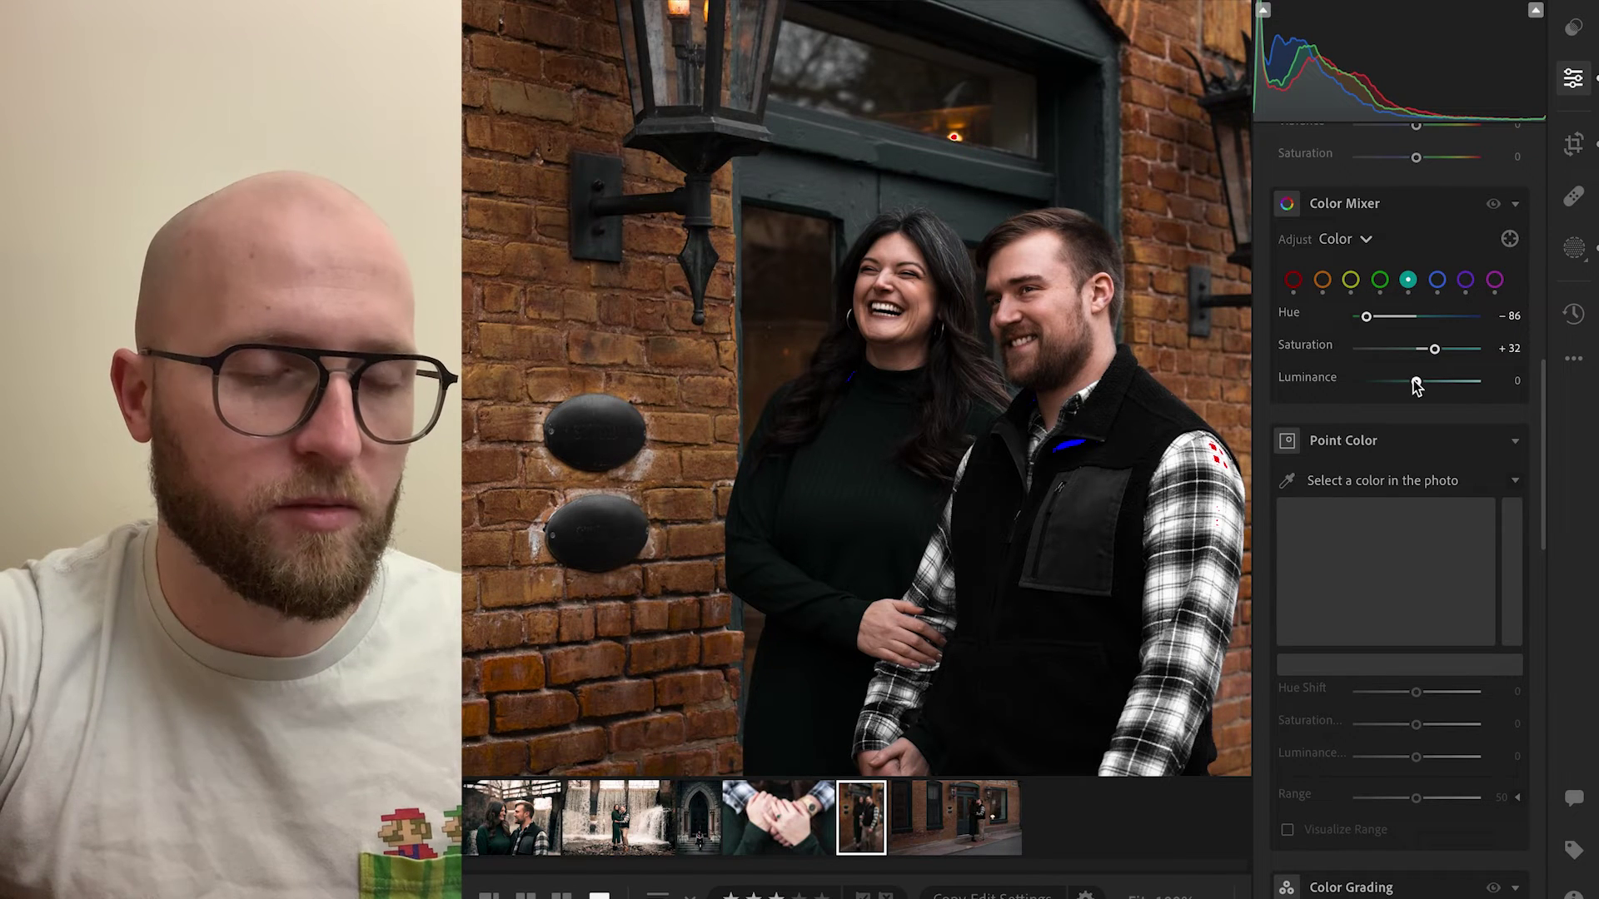
scroll(1265, 327, up, 5)
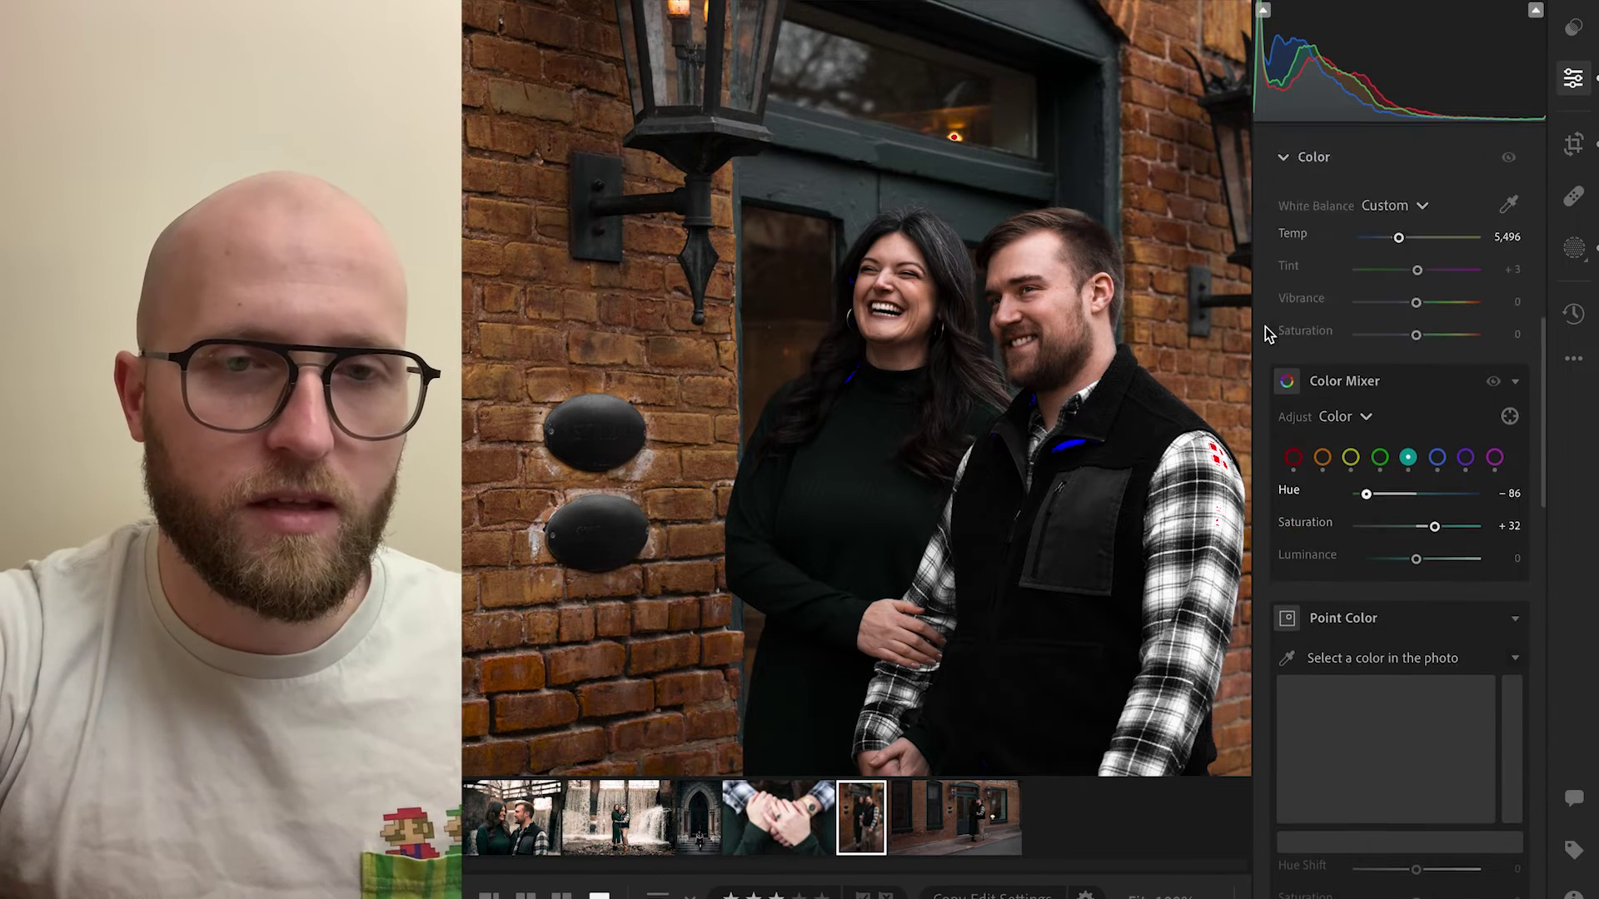
scroll(1317, 417, down, 6)
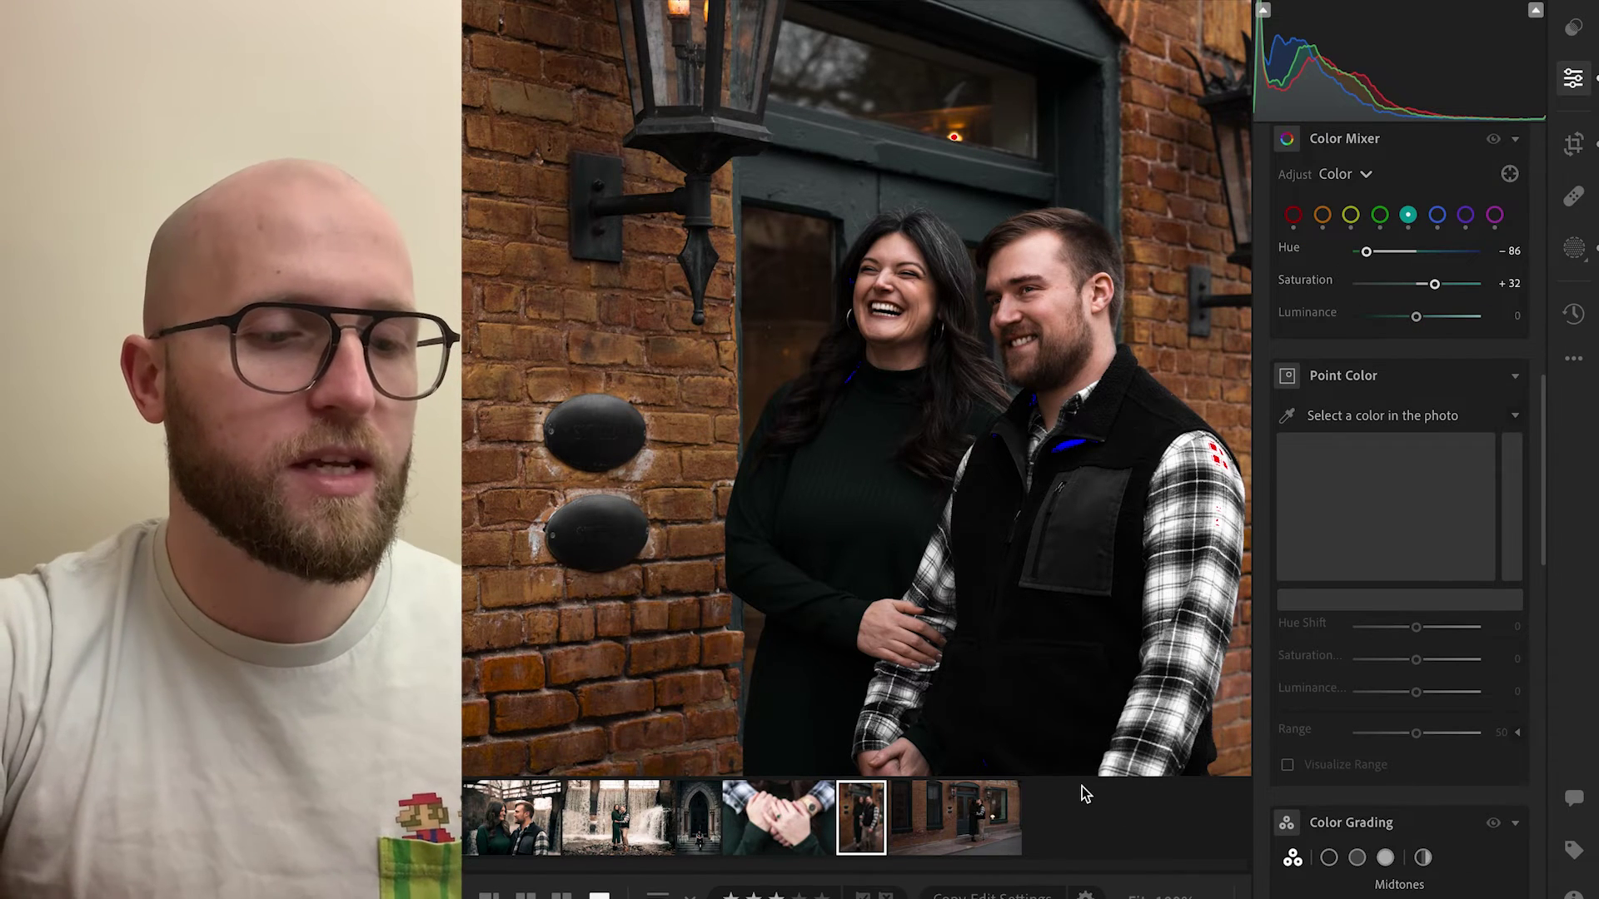
- Lower the green color range's luminance and set the yellow color range's saturation to -53
click(1096, 522)
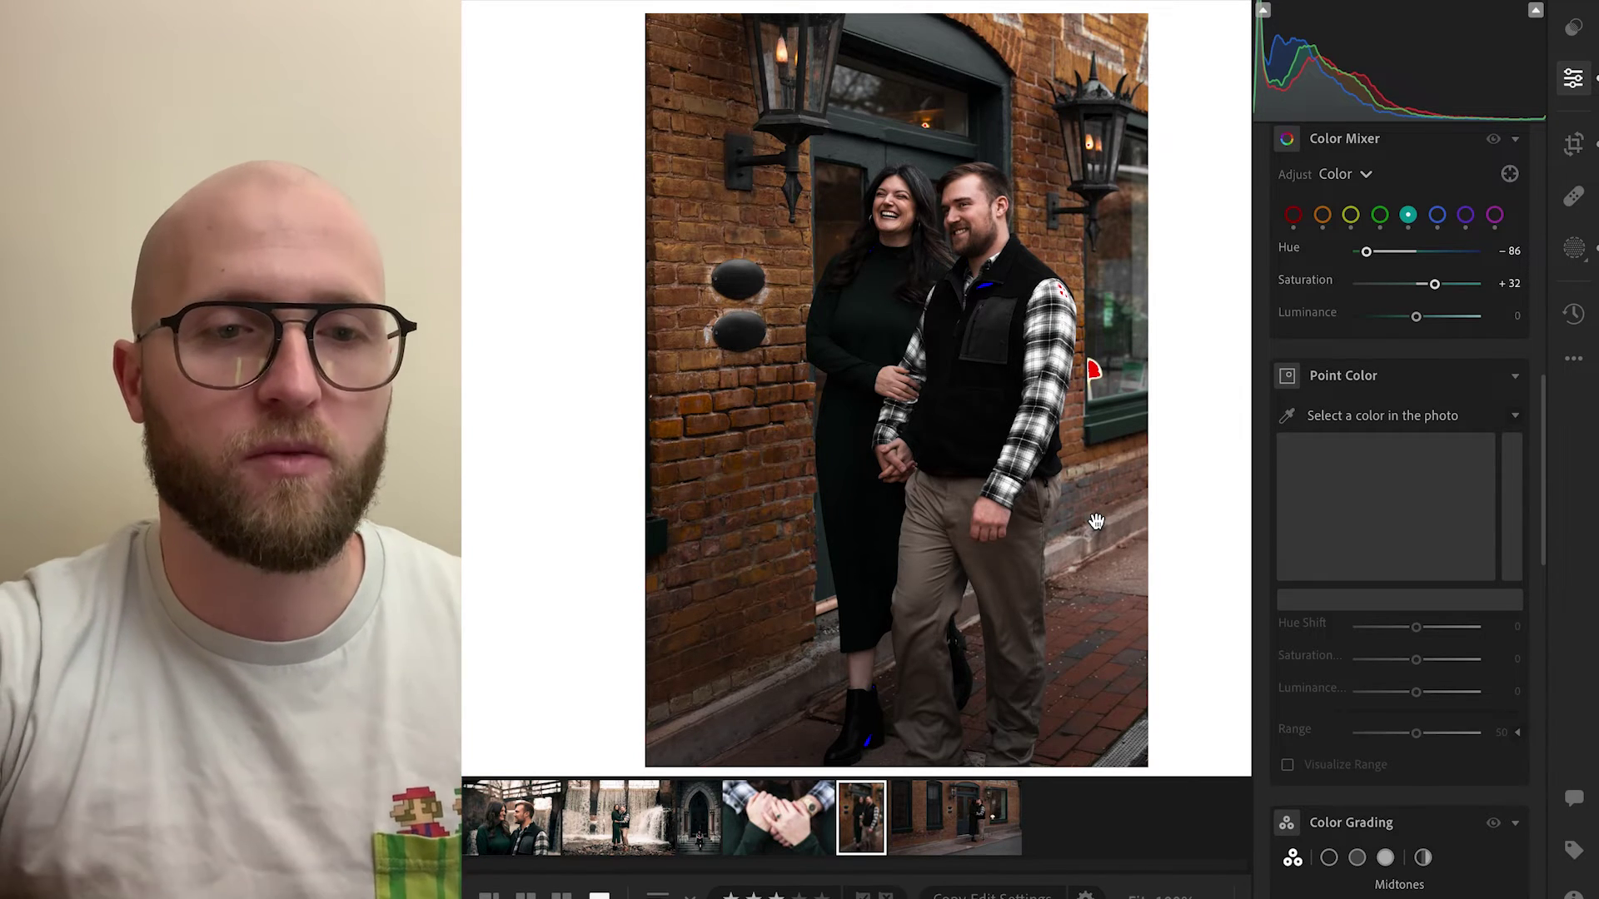
click(1381, 215)
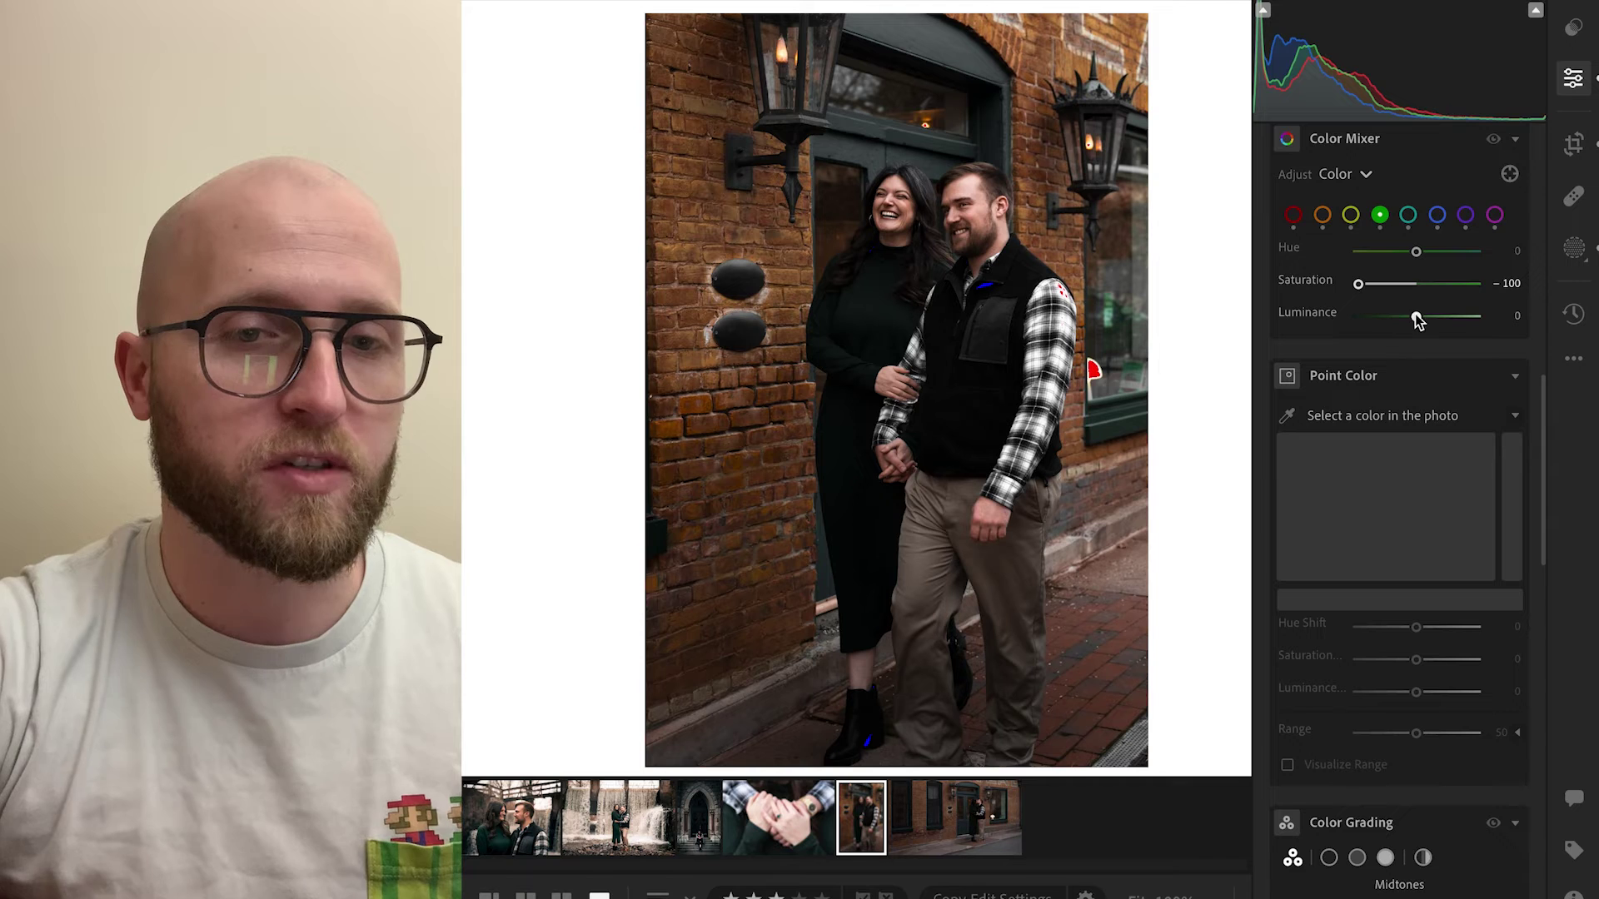
mouse_move(1417, 321)
mouse_down()
mouse_move(1325, 310)
mouse_move(1452, 317)
mouse_move(1359, 315)
mouse_move(1405, 310)
mouse_move(1395, 327)
mouse_up()
click(1351, 215)
- Compare the whole photo with and without the Color Mixer adjustments
scroll(1418, 323, up, 4)
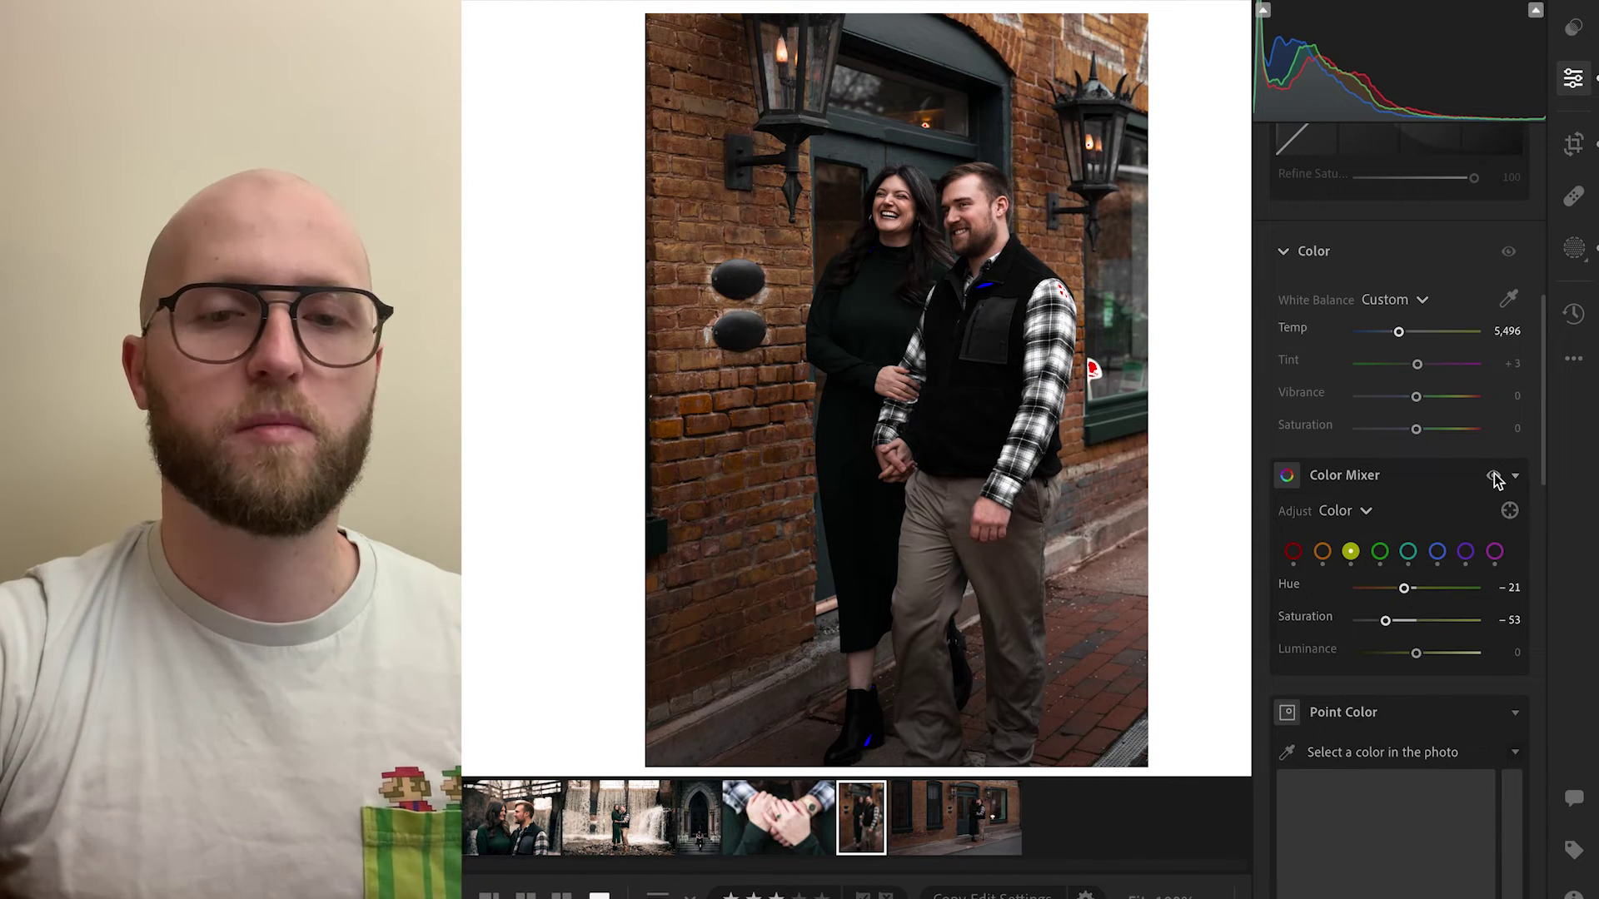
click(1494, 475)
click(1494, 475)
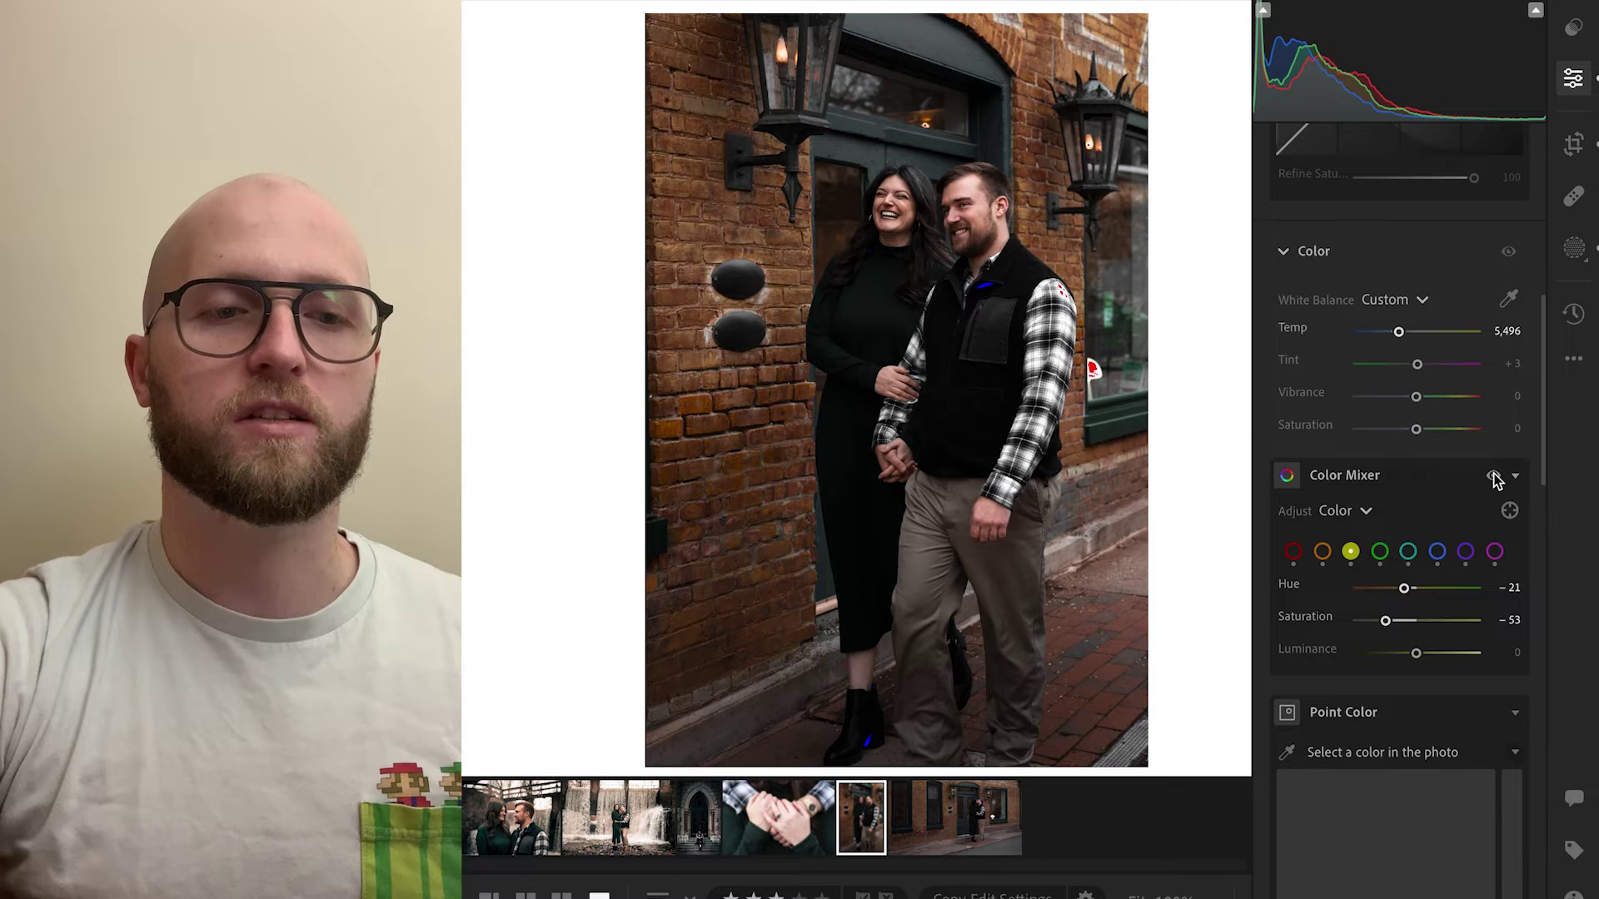
click(1493, 475)
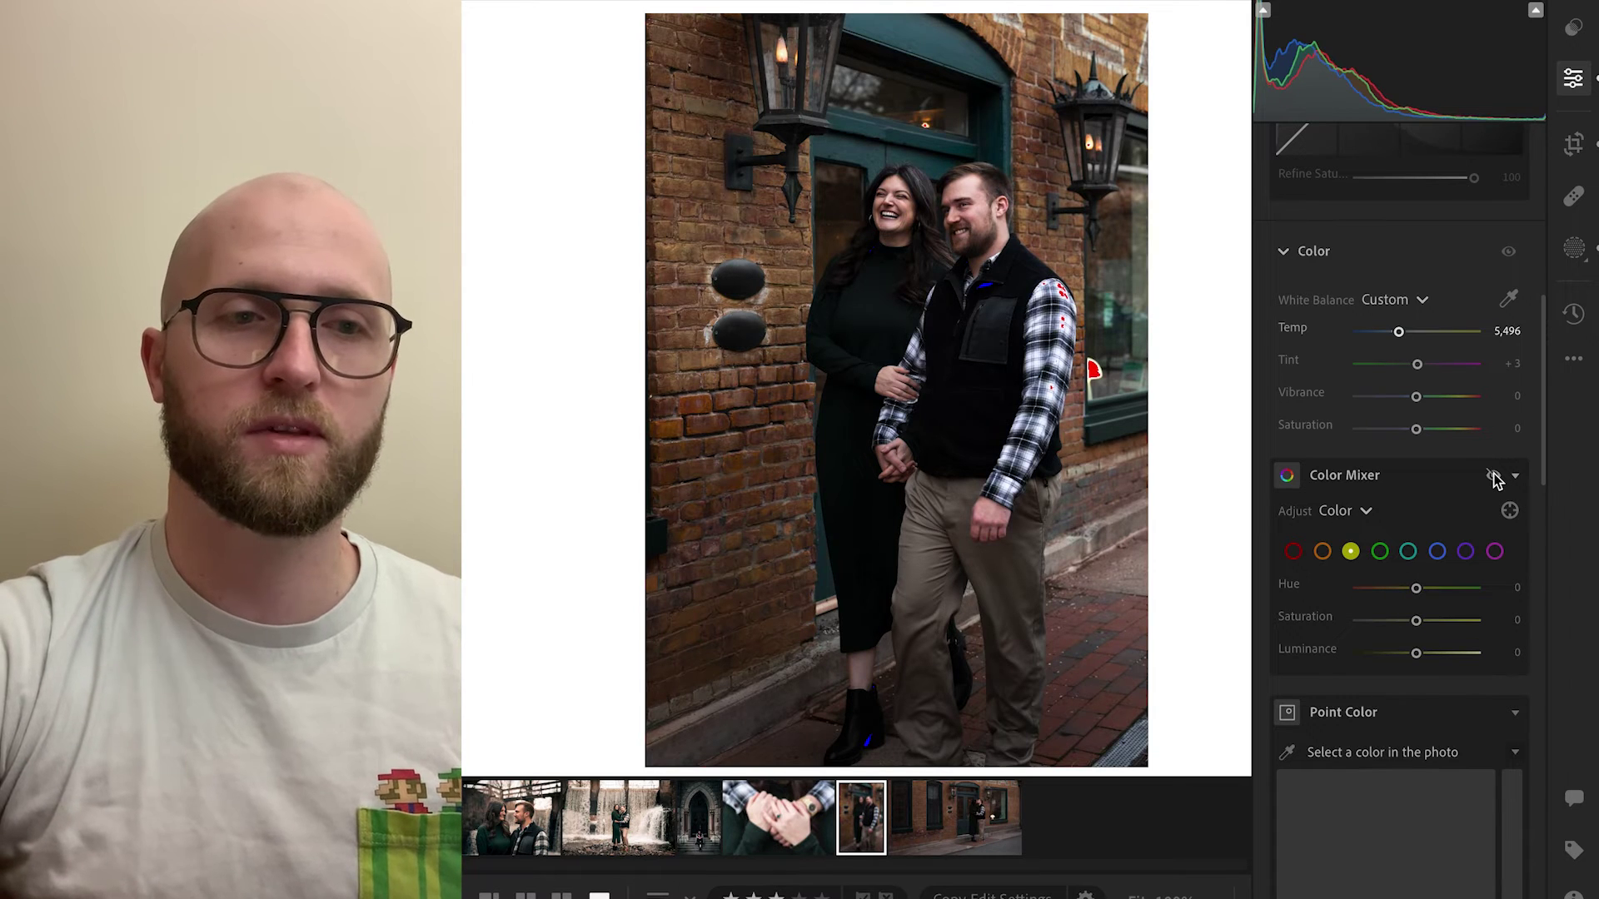
click(1493, 476)
click(1494, 475)
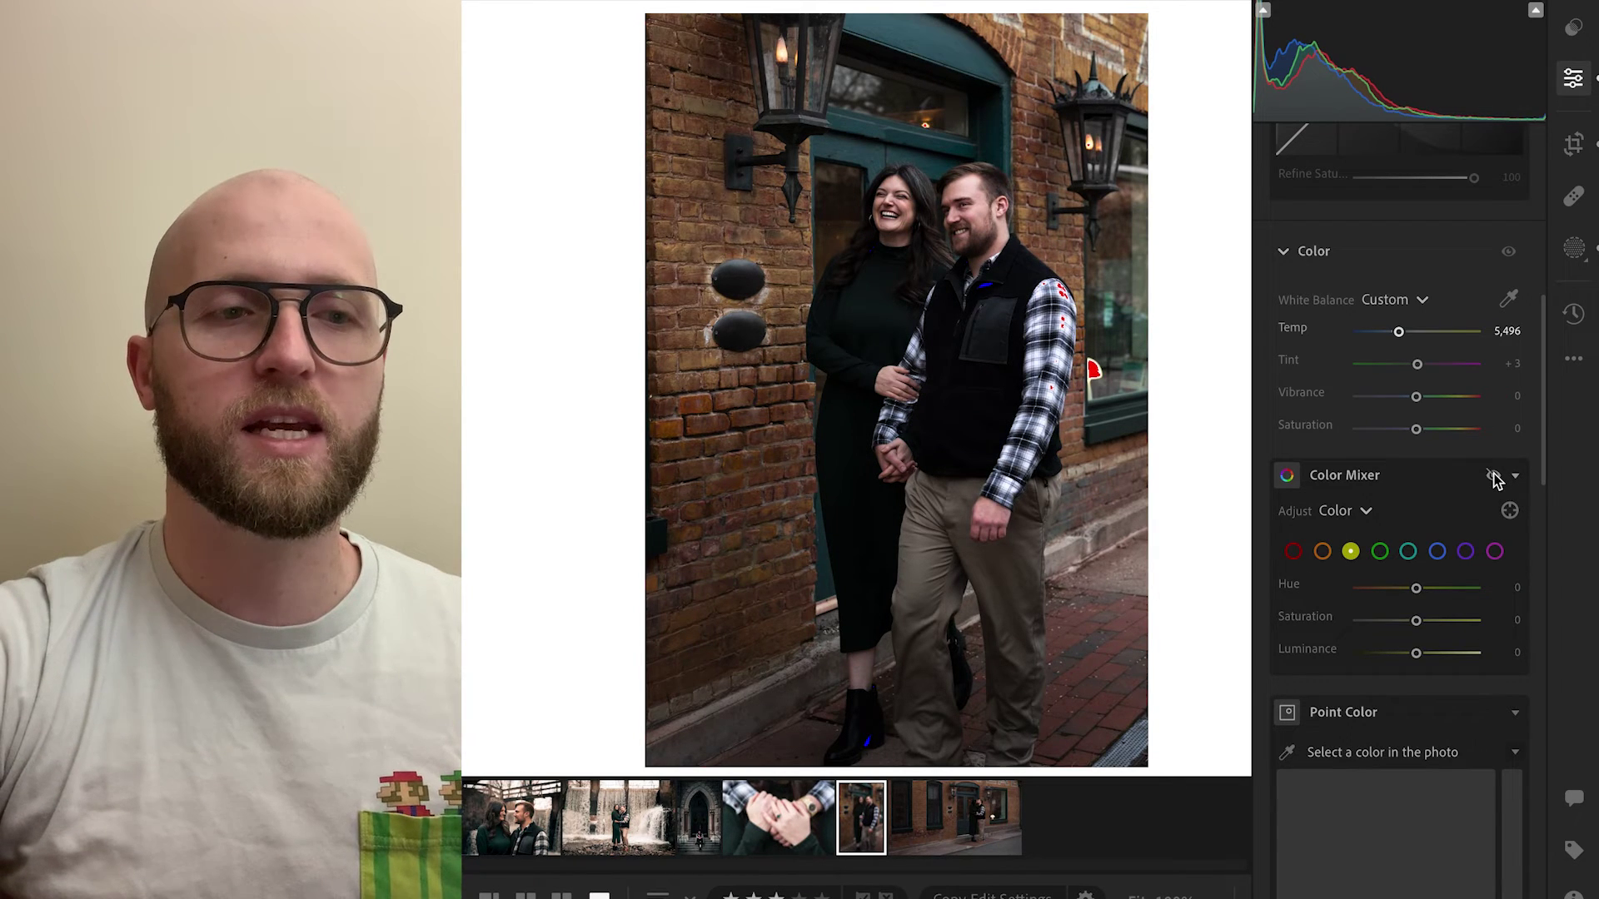
- Turn the Color Mixer adjustments back on and give the midtones a subtle orange tint in Color Grading
click(1494, 476)
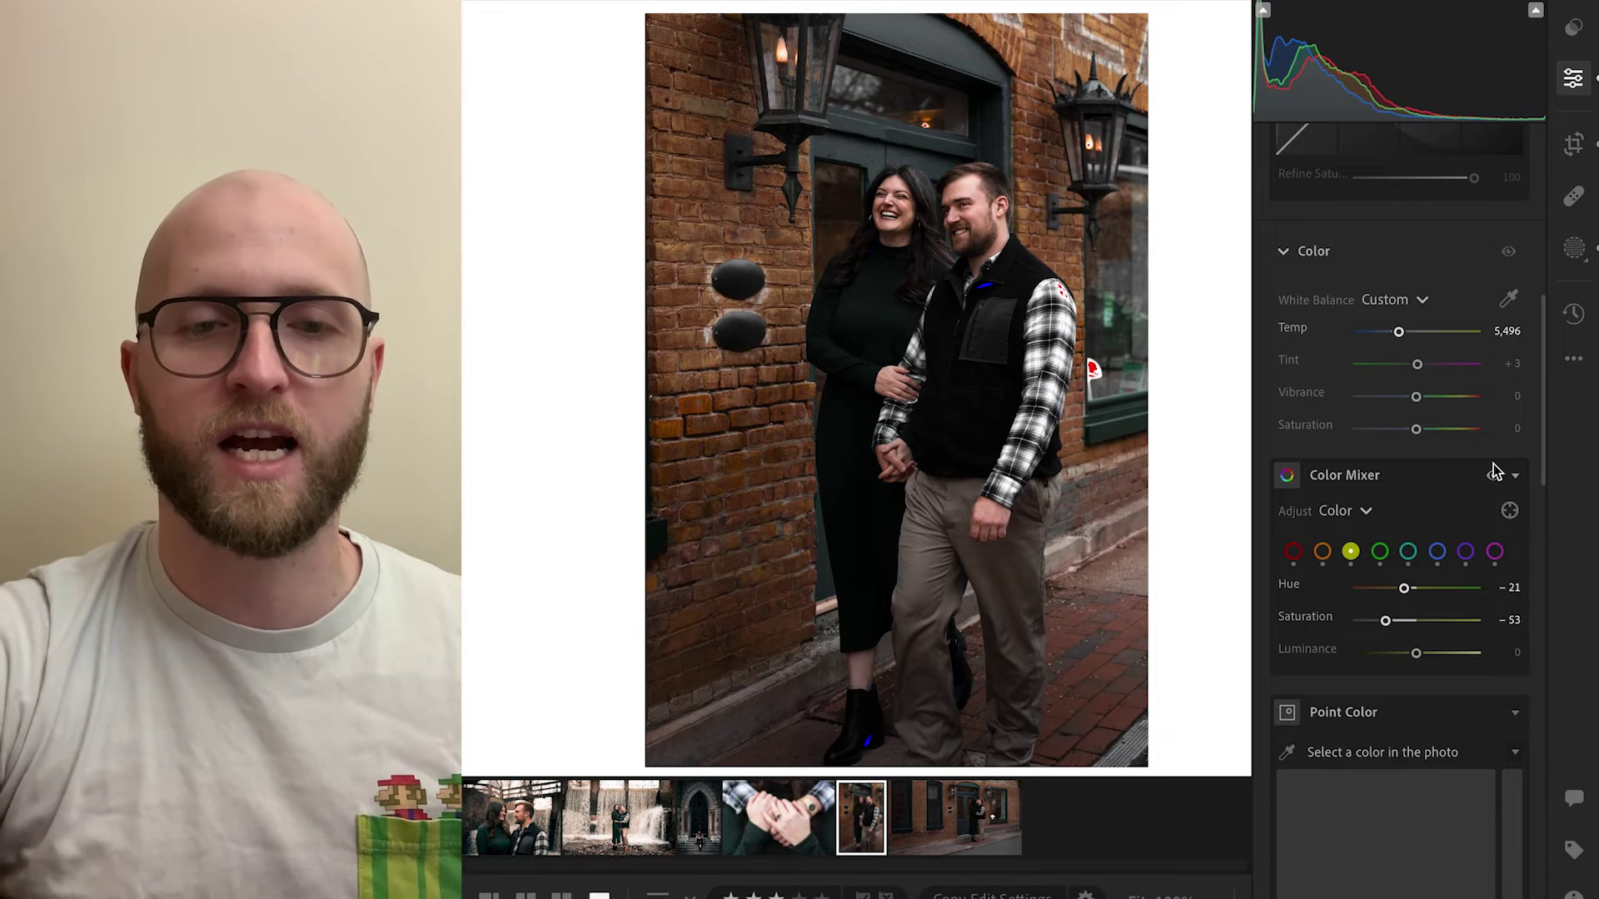
scroll(1487, 443, down, 10)
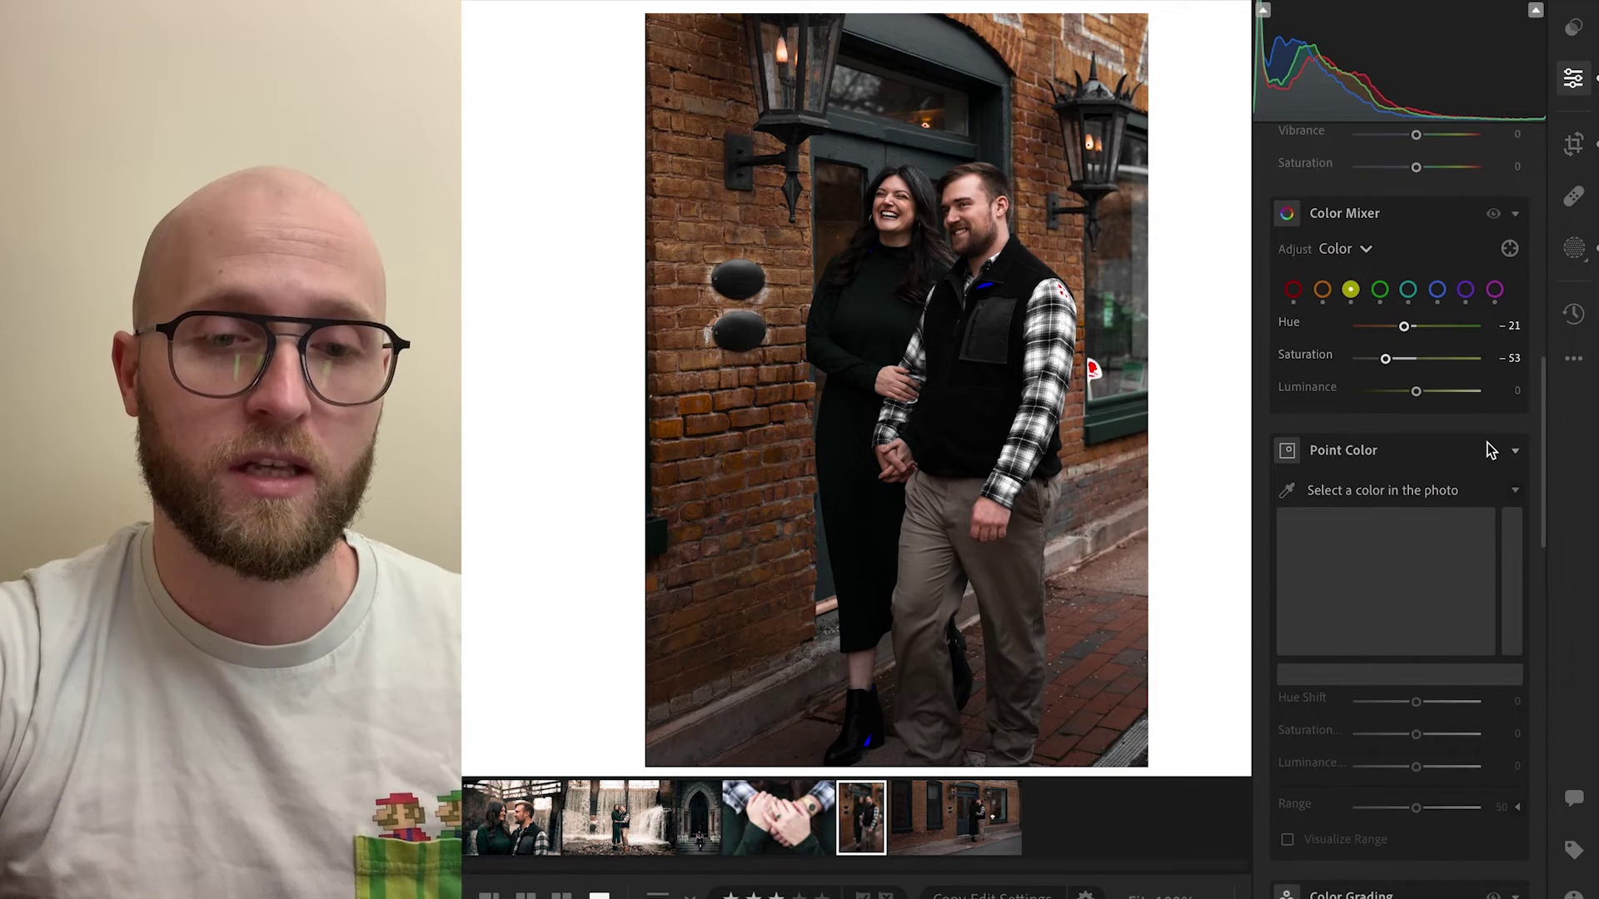
scroll(1487, 450, down, 1)
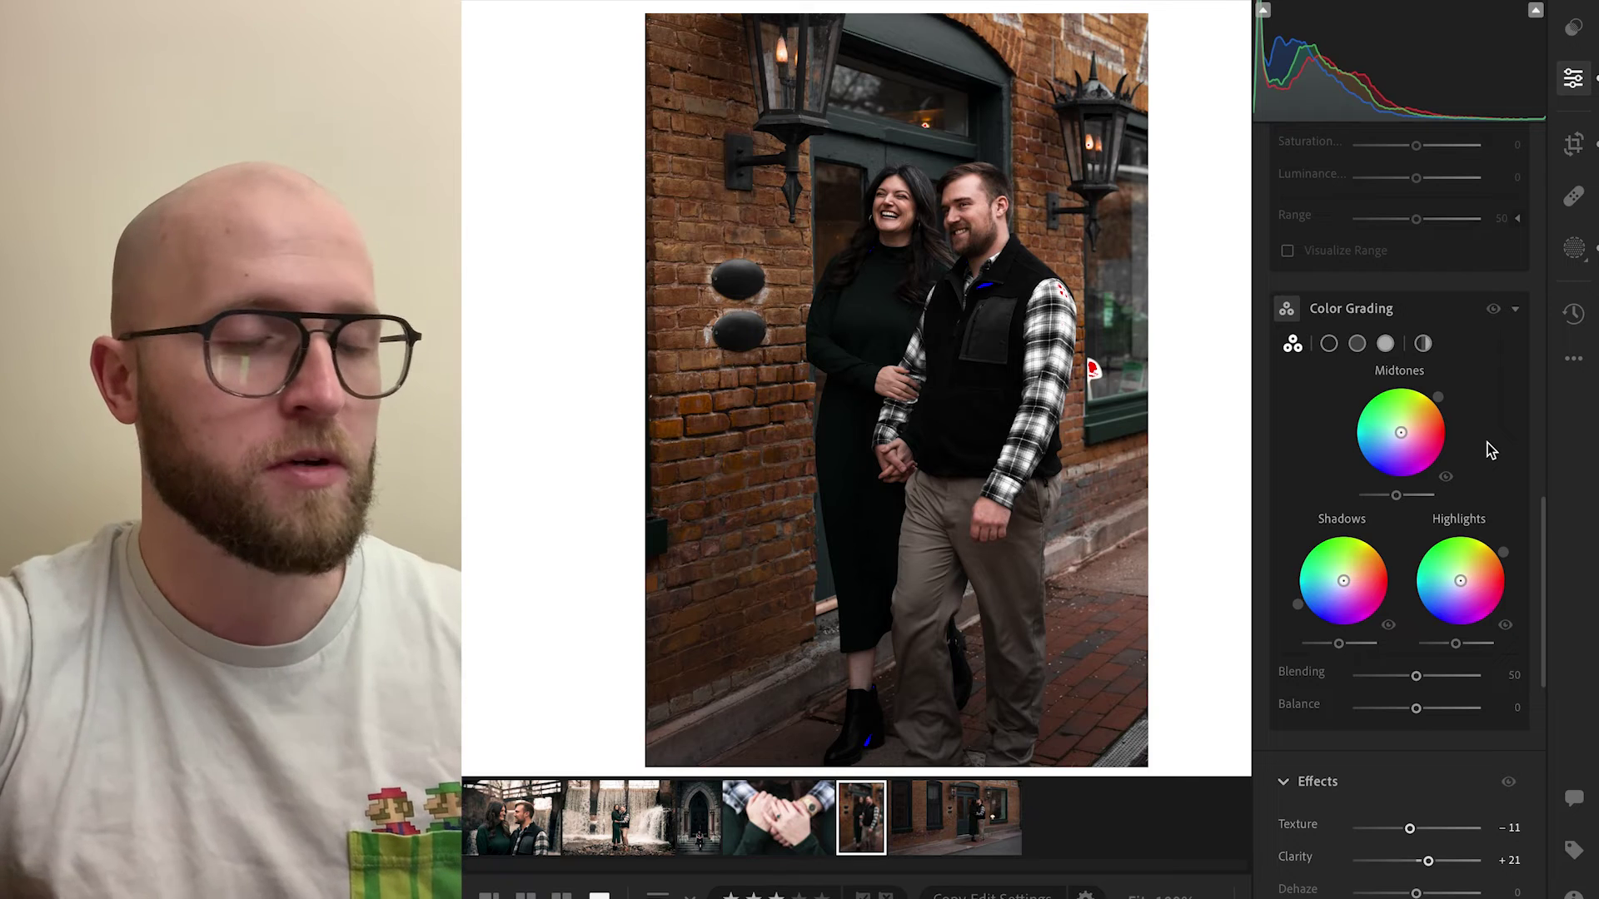
scroll(1447, 466, down, 3)
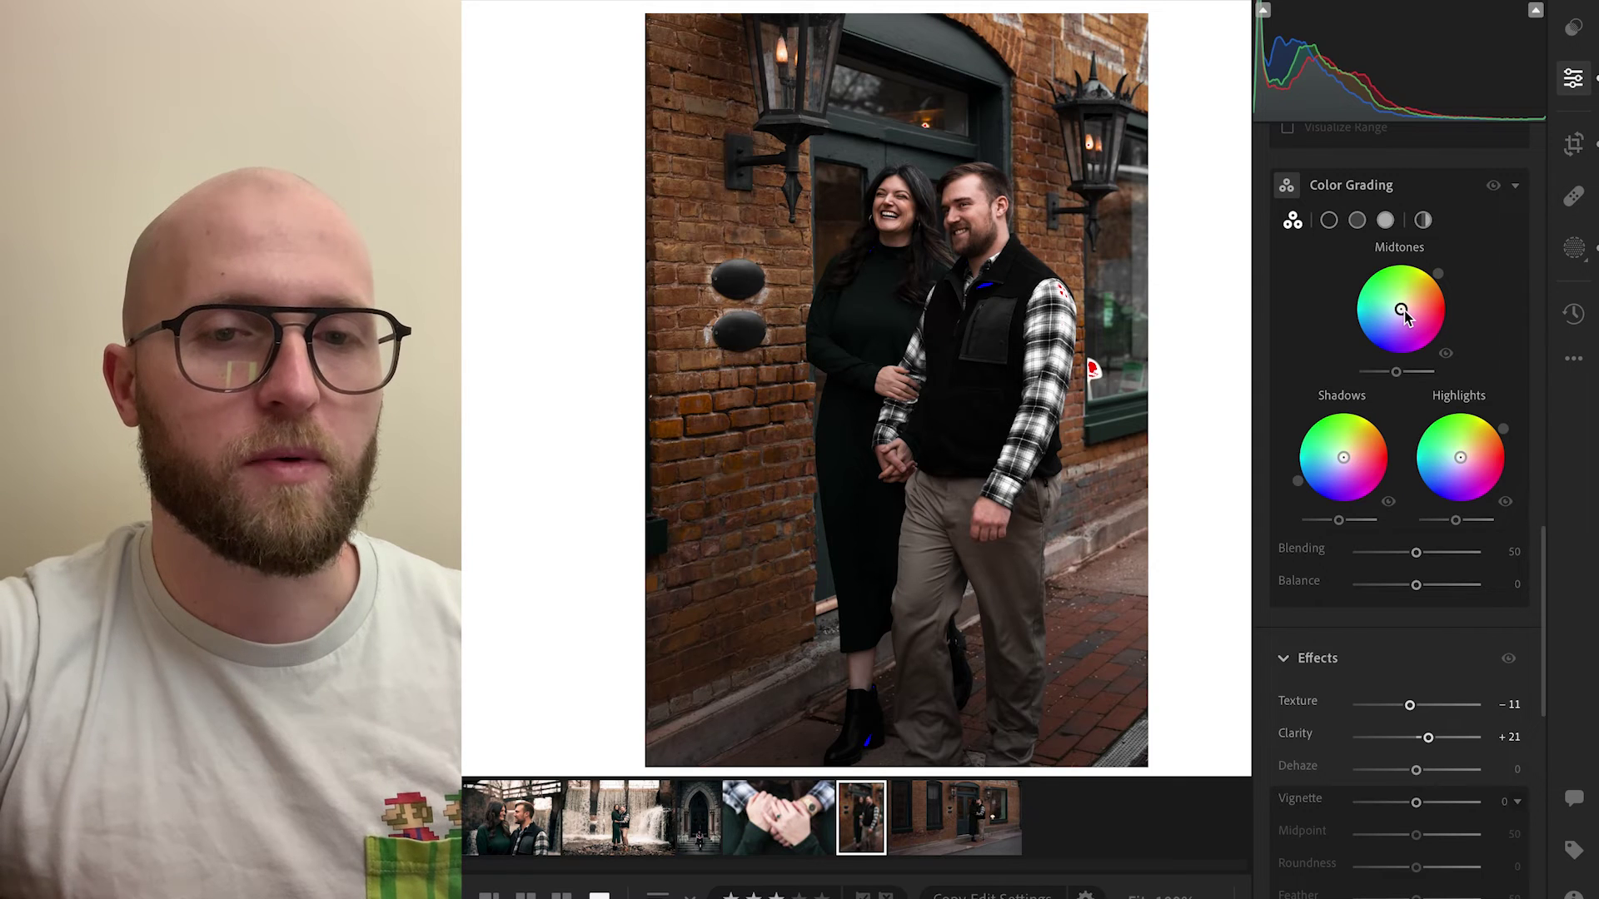
mouse_move(1441, 279)
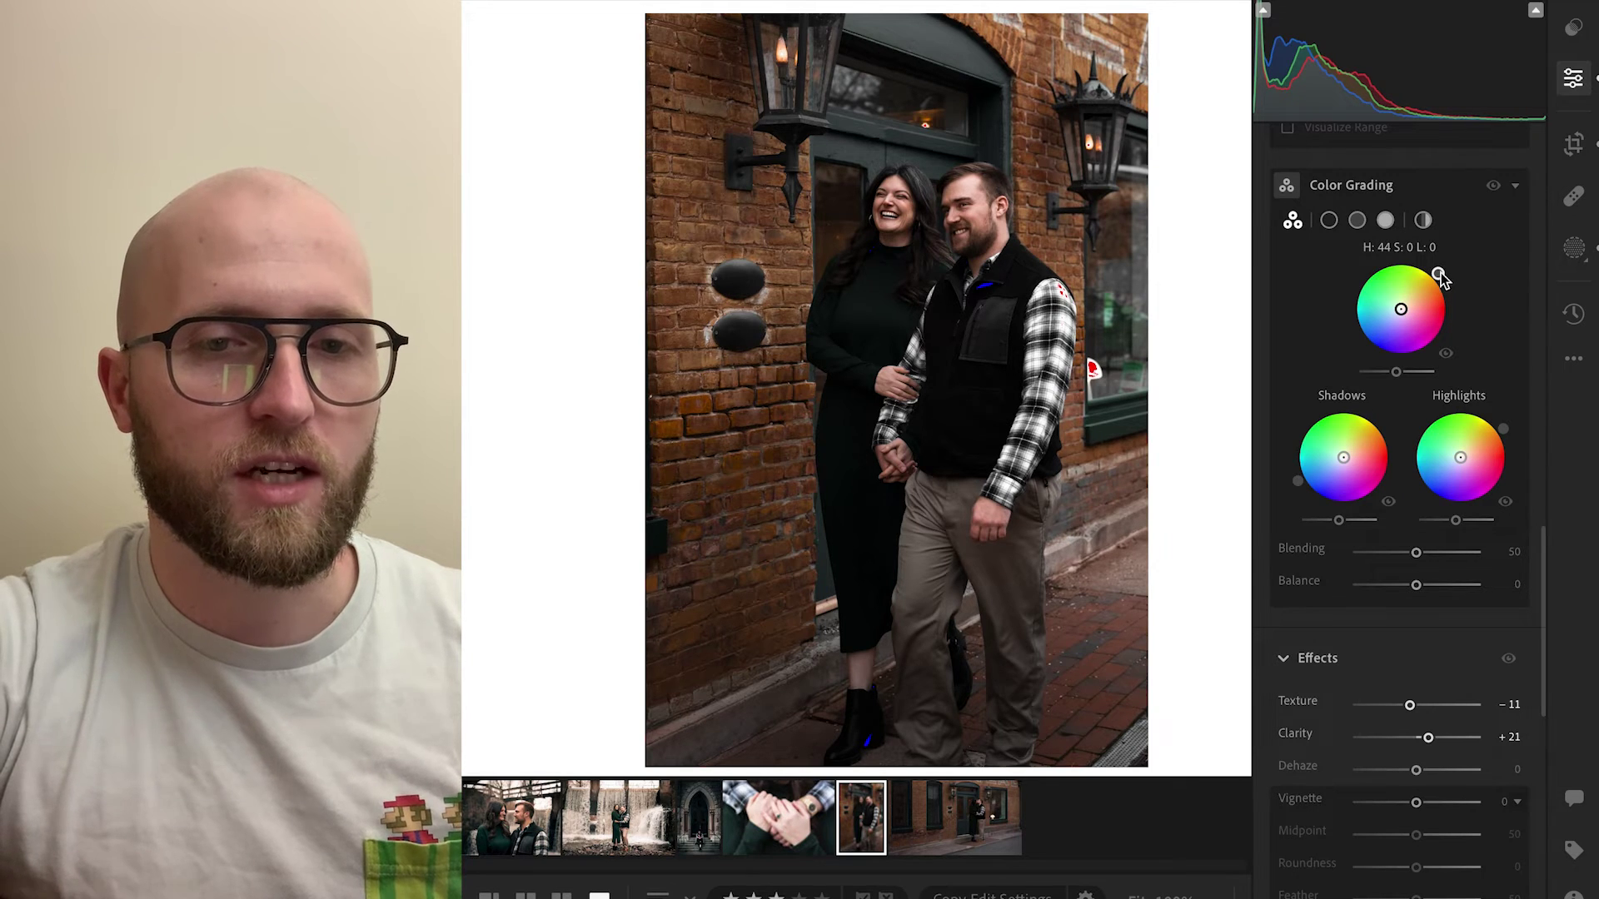
drag(1441, 279, 1438, 278)
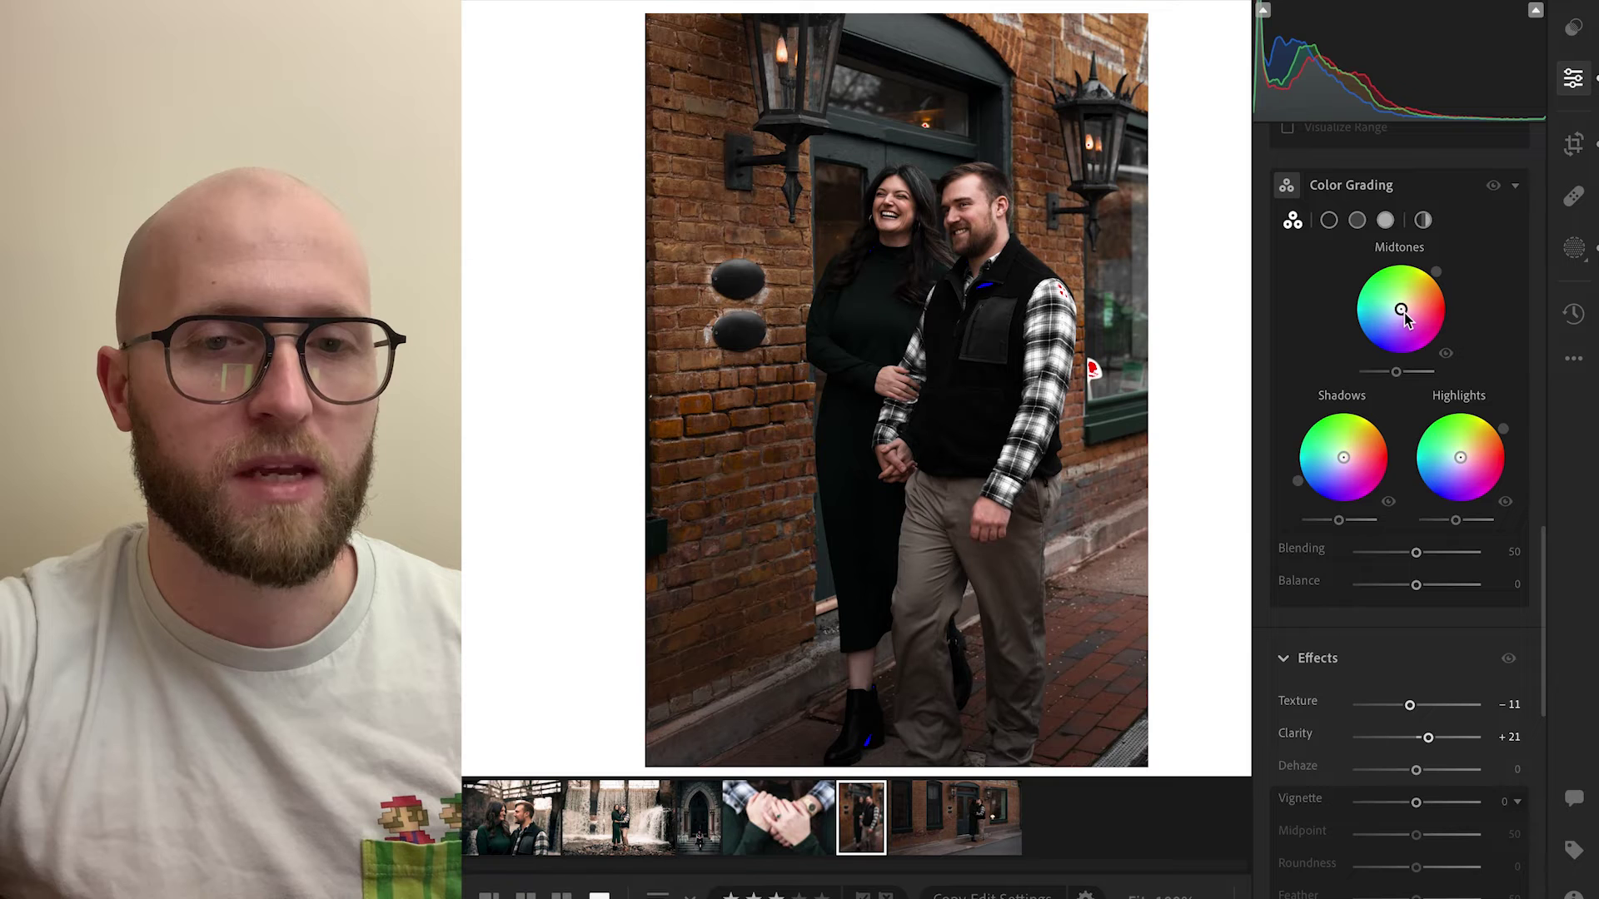
mouse_move(1402, 311)
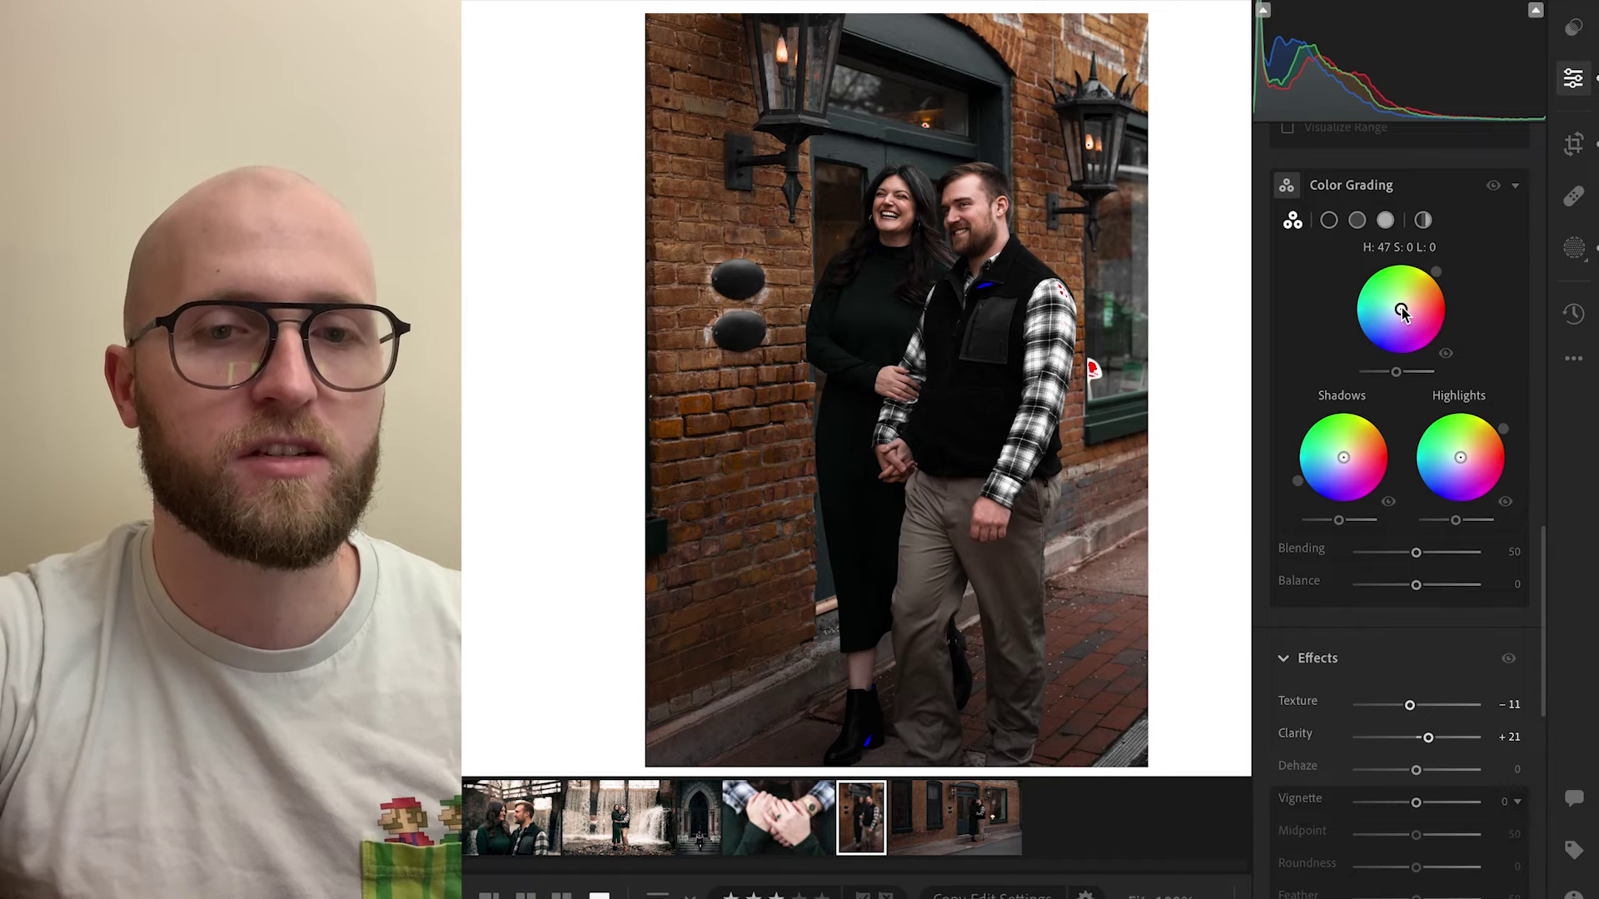
drag(1402, 312, 1405, 308)
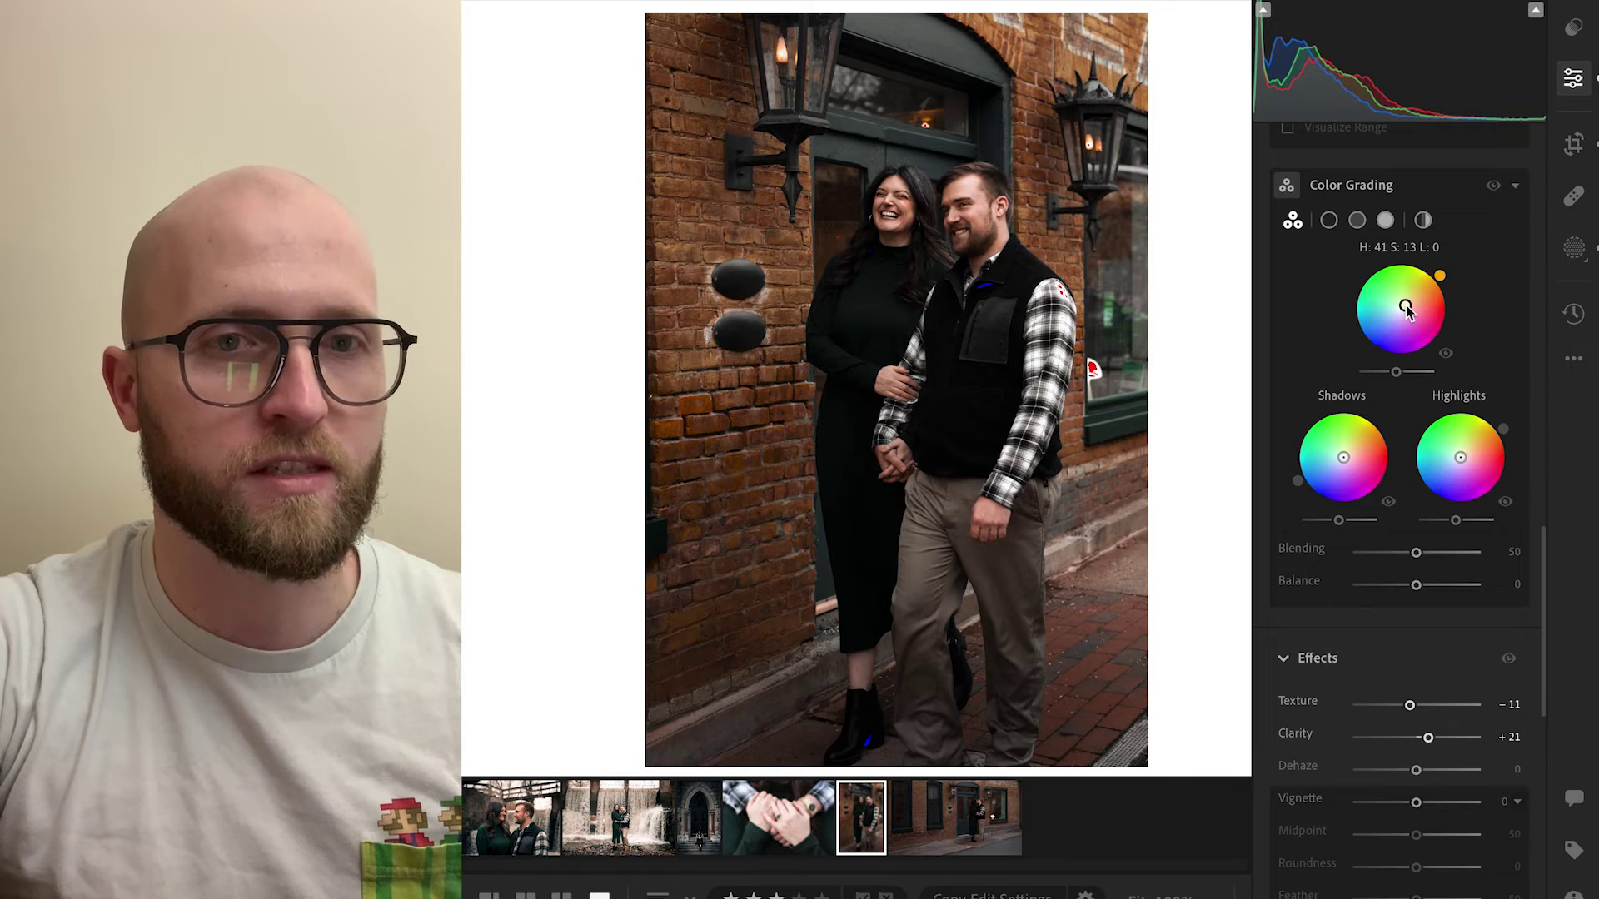
drag(1405, 309, 1406, 305)
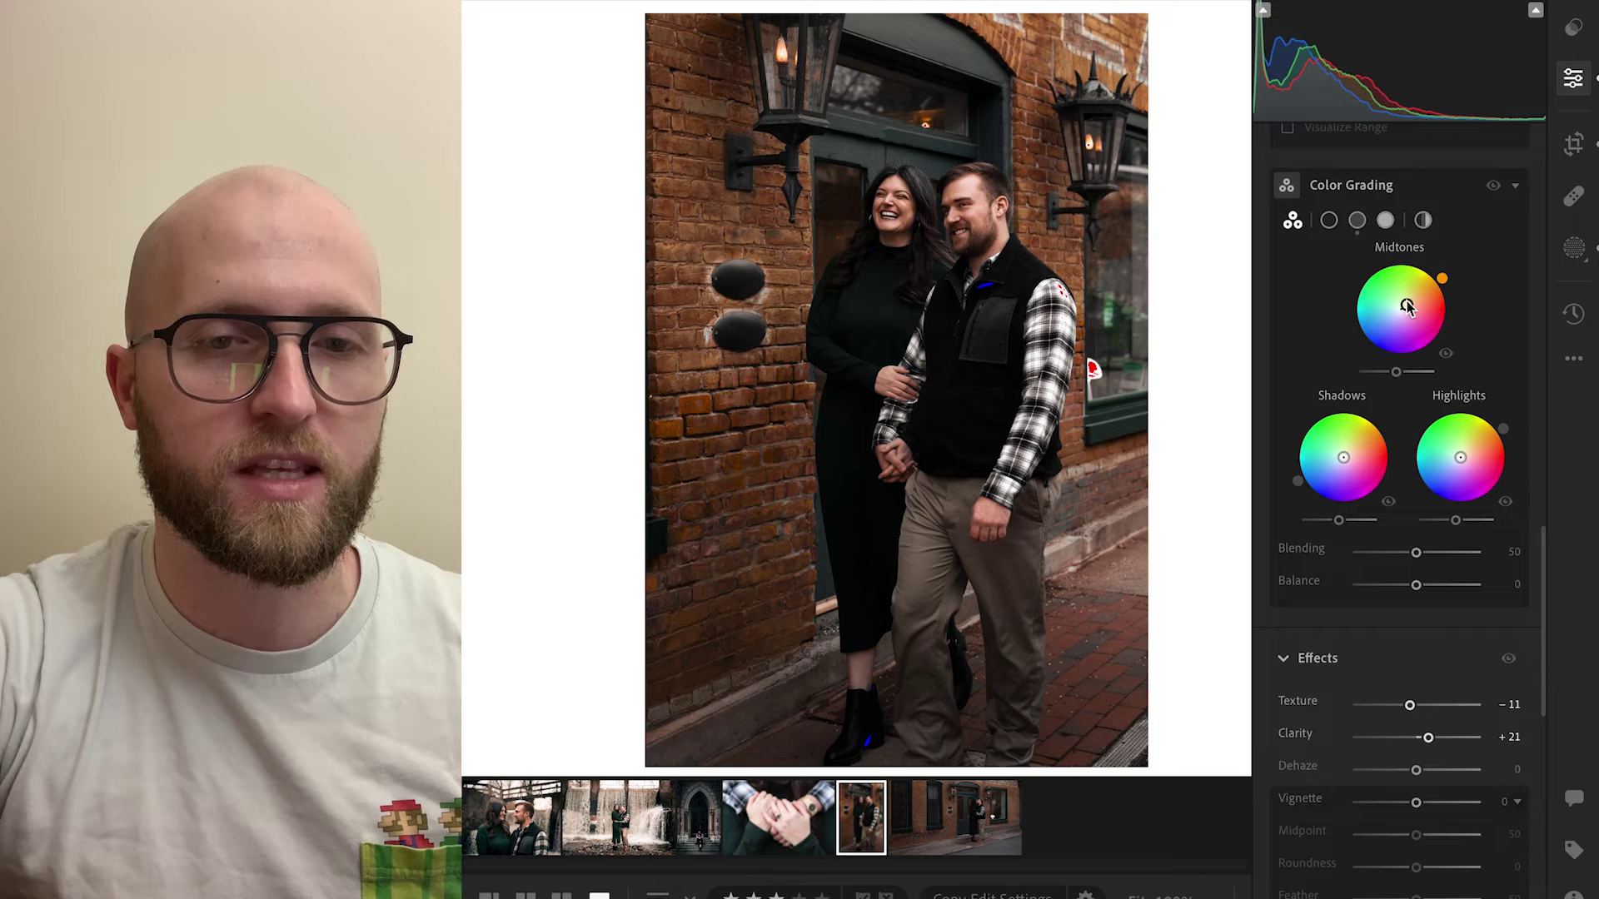
drag(1407, 310, 1405, 311)
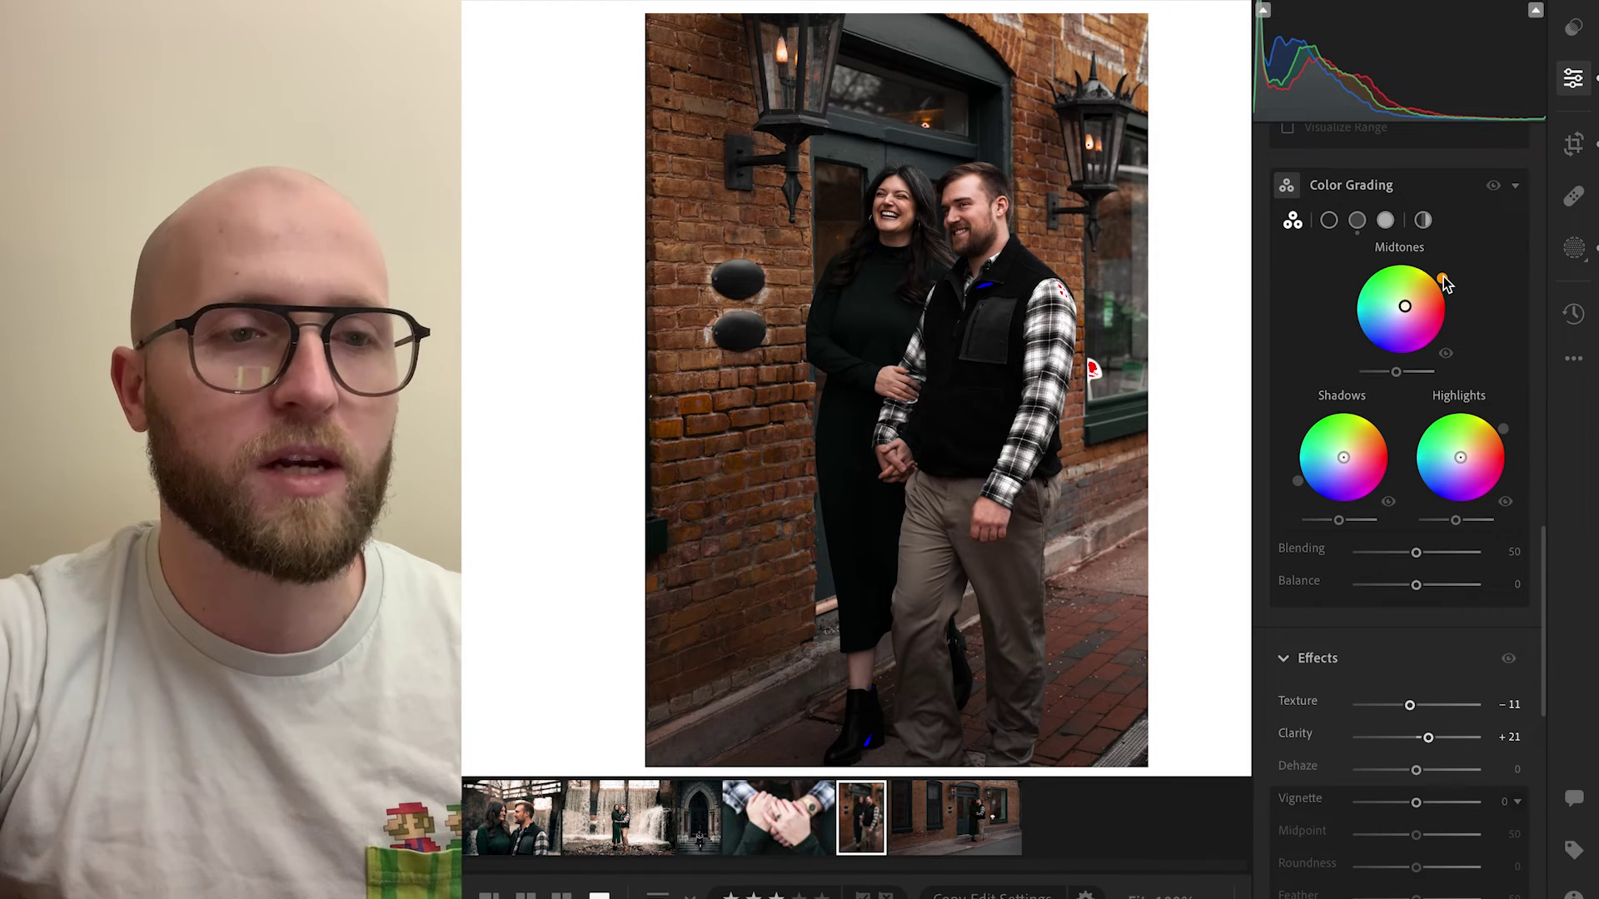
click(1493, 186)
click(1493, 187)
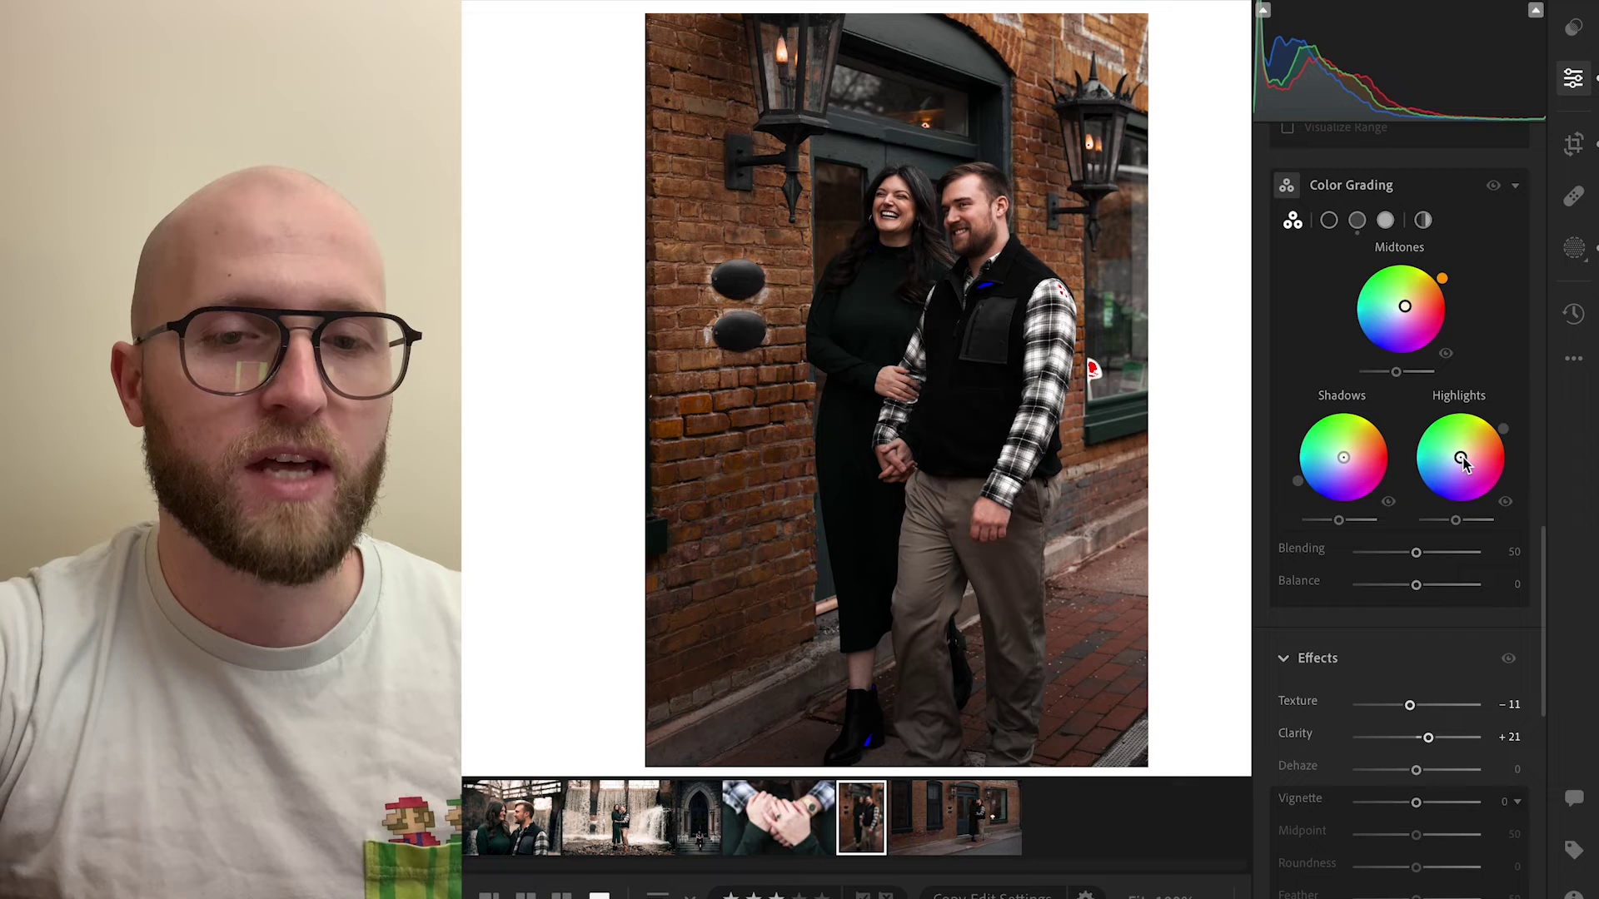
- Give the highlights a subtle yellow-orange tint in Color Grading
mouse_move(1462, 460)
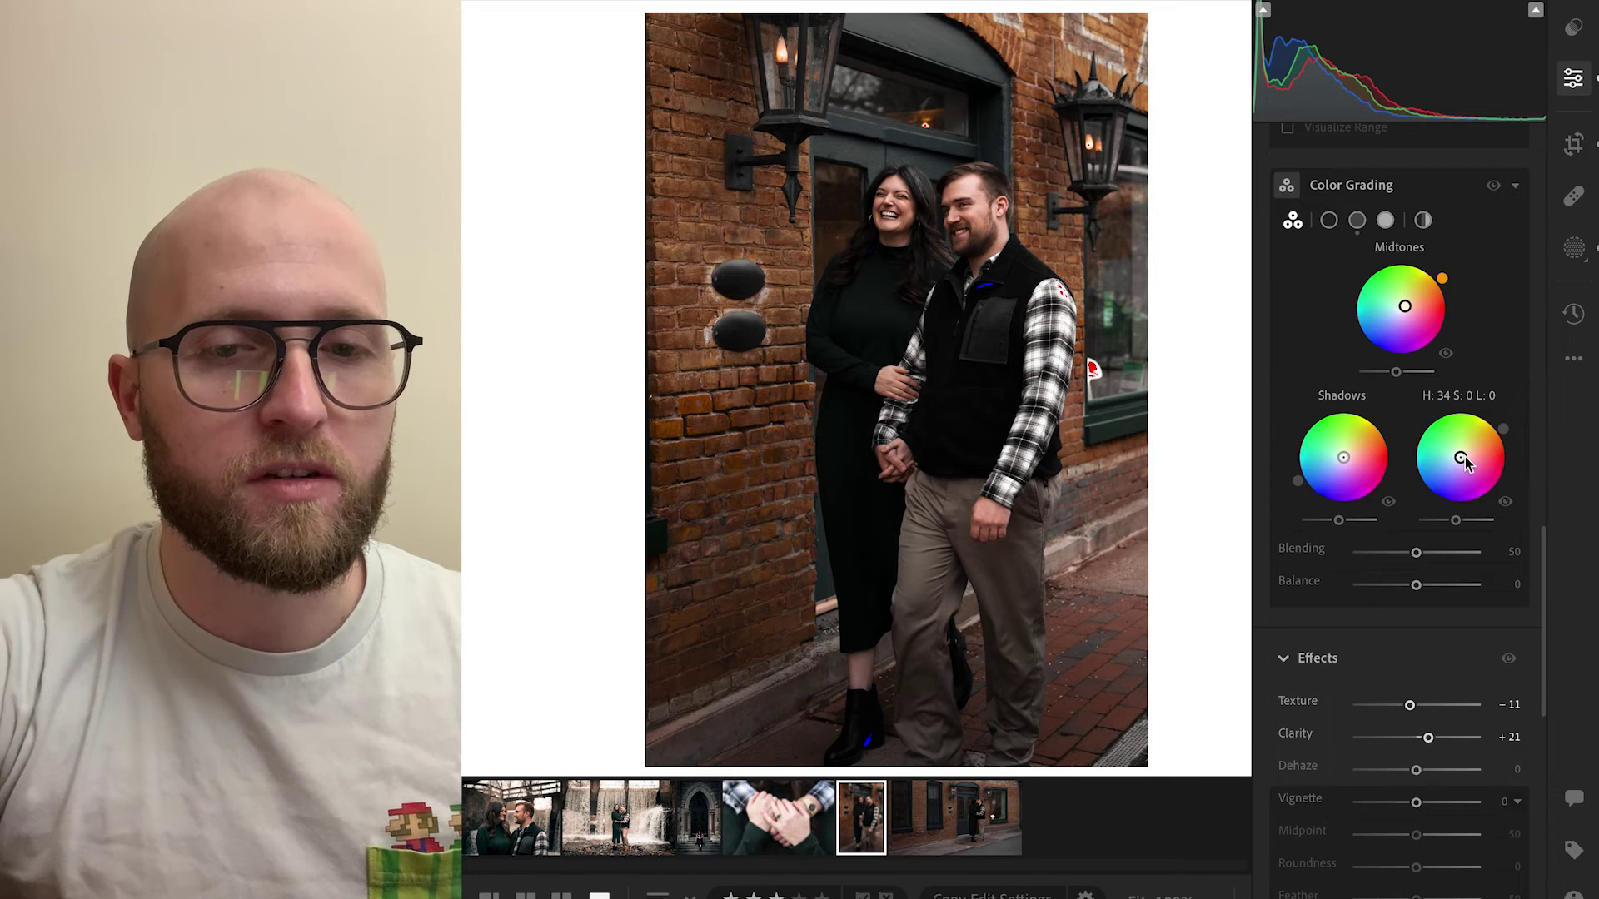
mouse_move(1503, 428)
mouse_down()
mouse_move(1511, 450)
mouse_move(1489, 416)
mouse_move(1499, 425)
mouse_up()
mouse_move(1514, 448)
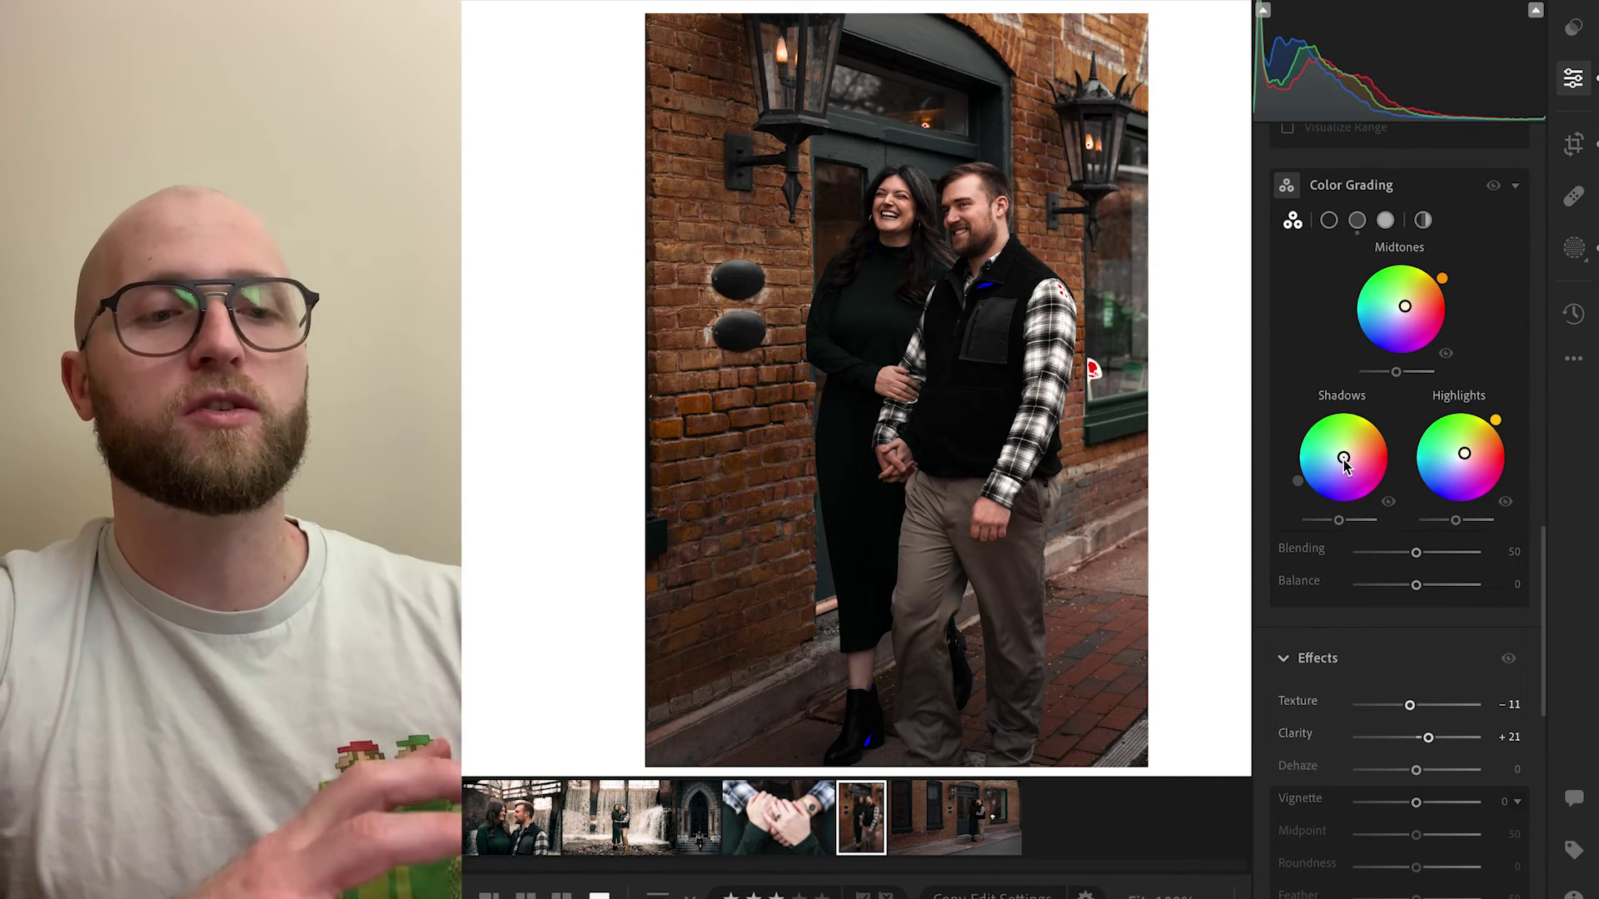
- Tint the shadows blue in Color Grading with hue 211 and saturation 11
drag(1299, 482, 1310, 506)
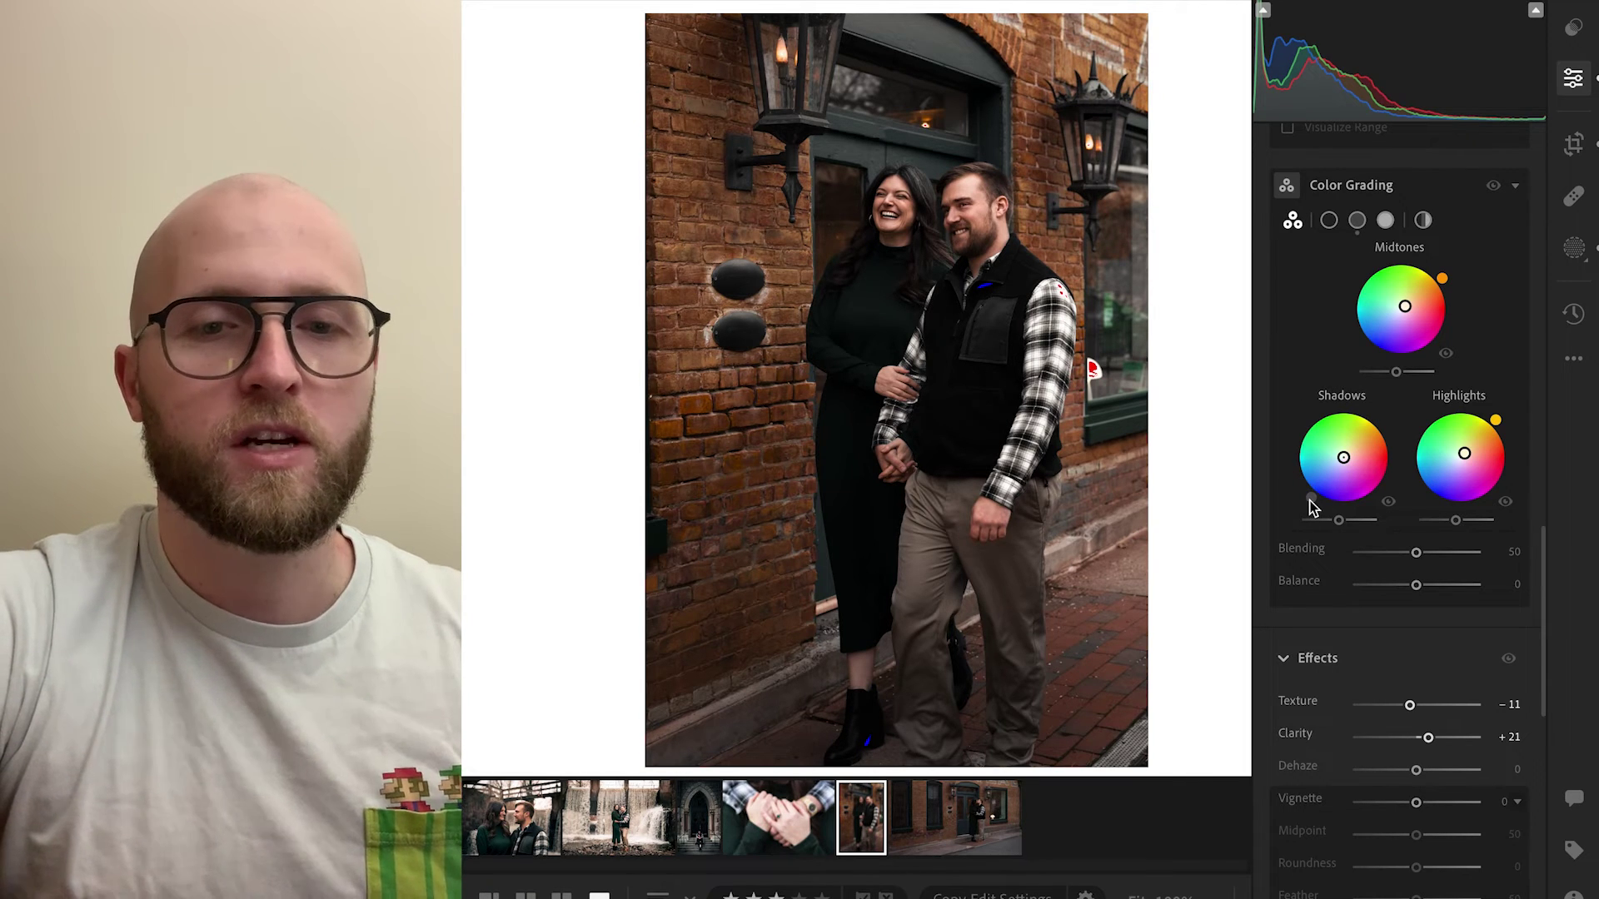
click(1345, 462)
mouse_move(1346, 462)
mouse_down()
mouse_move(1315, 502)
mouse_move(1340, 465)
mouse_up()
click(1343, 464)
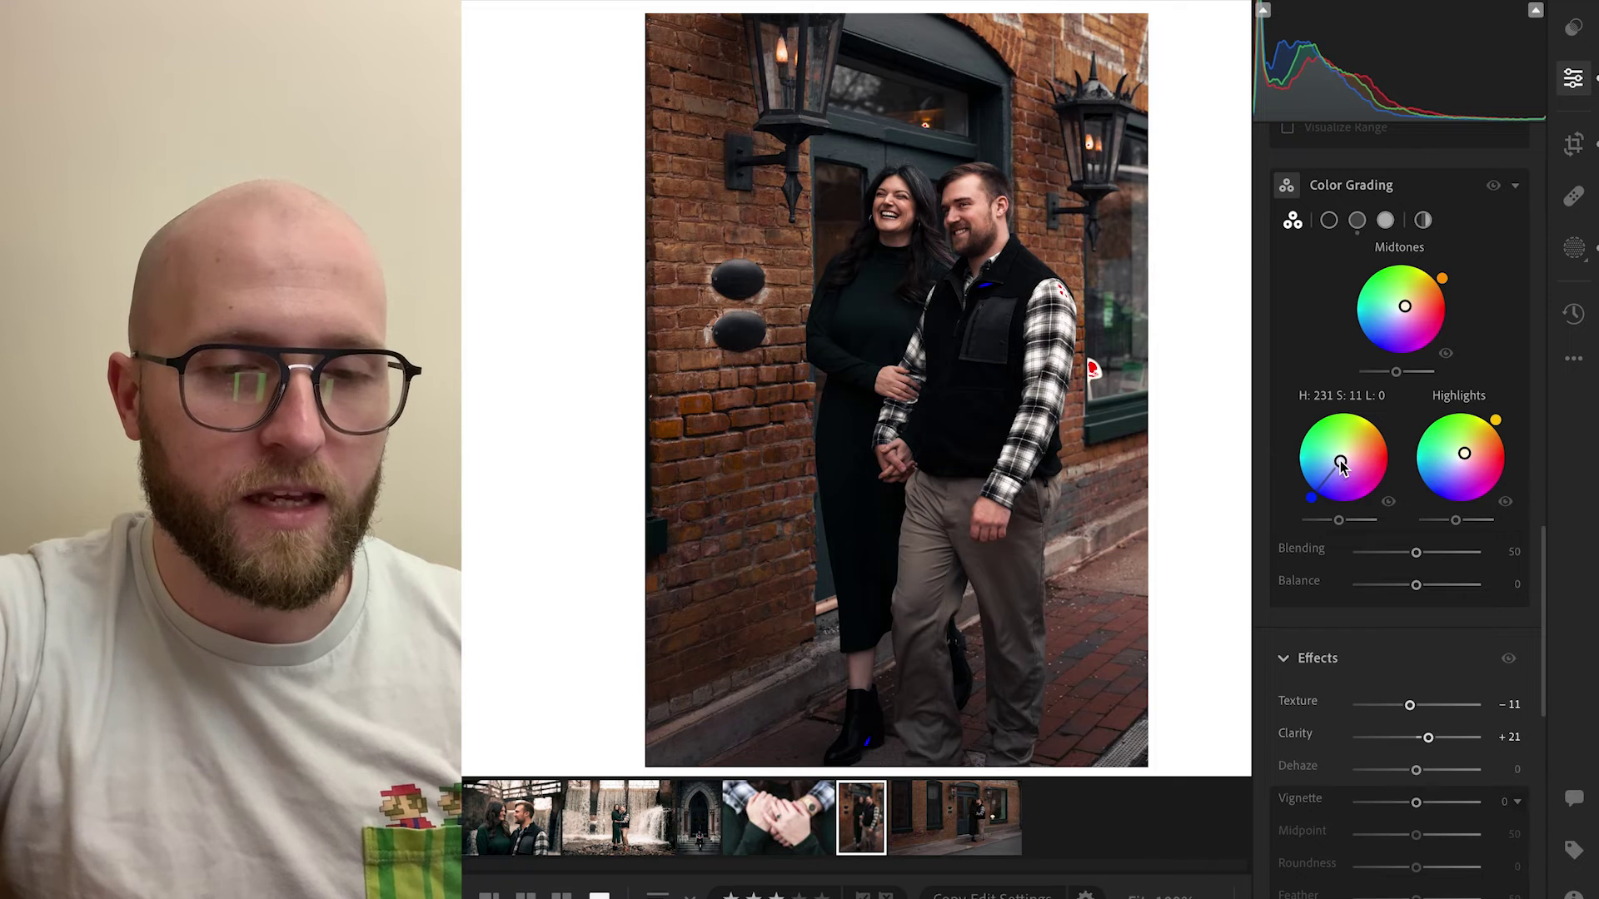
drag(1313, 496, 1301, 491)
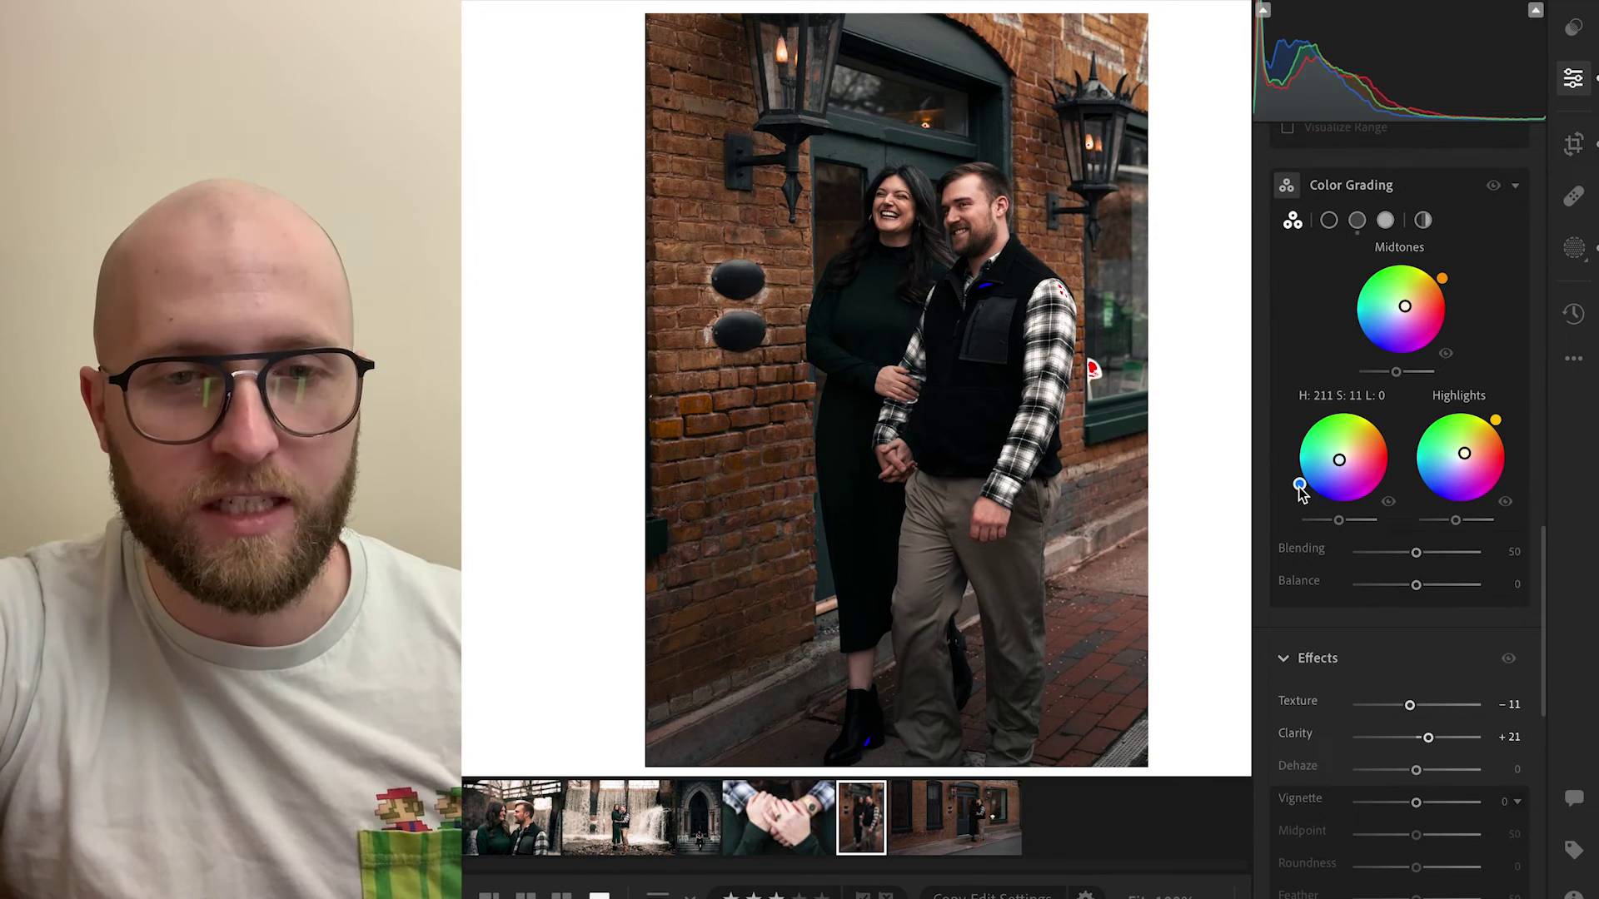
drag(1334, 518, 1328, 524)
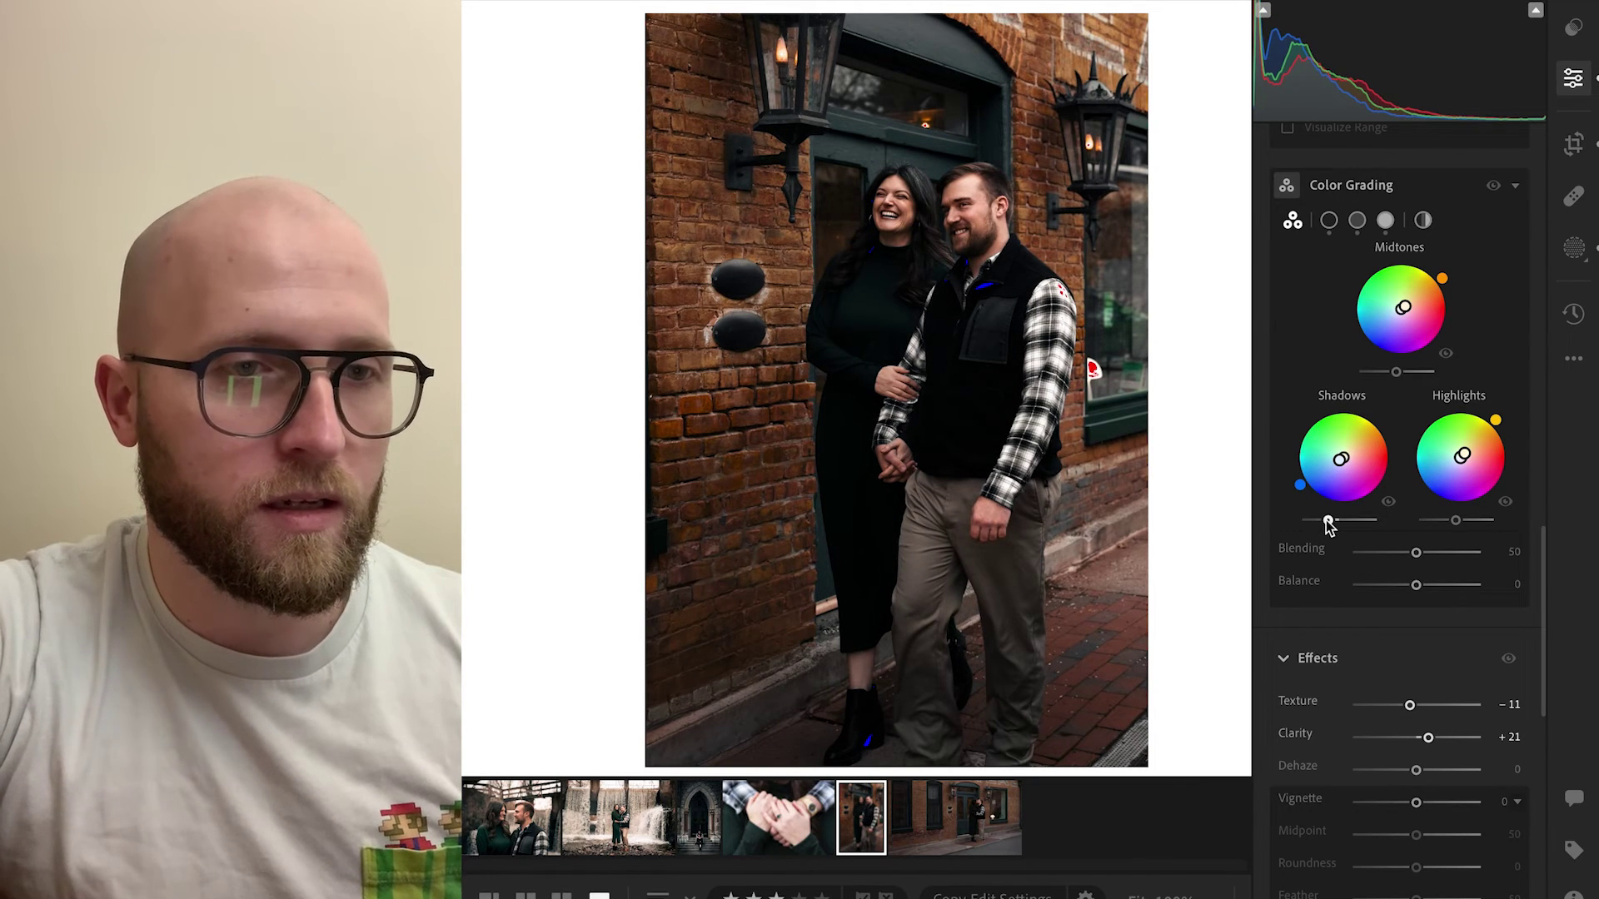
key(ctrl+z)
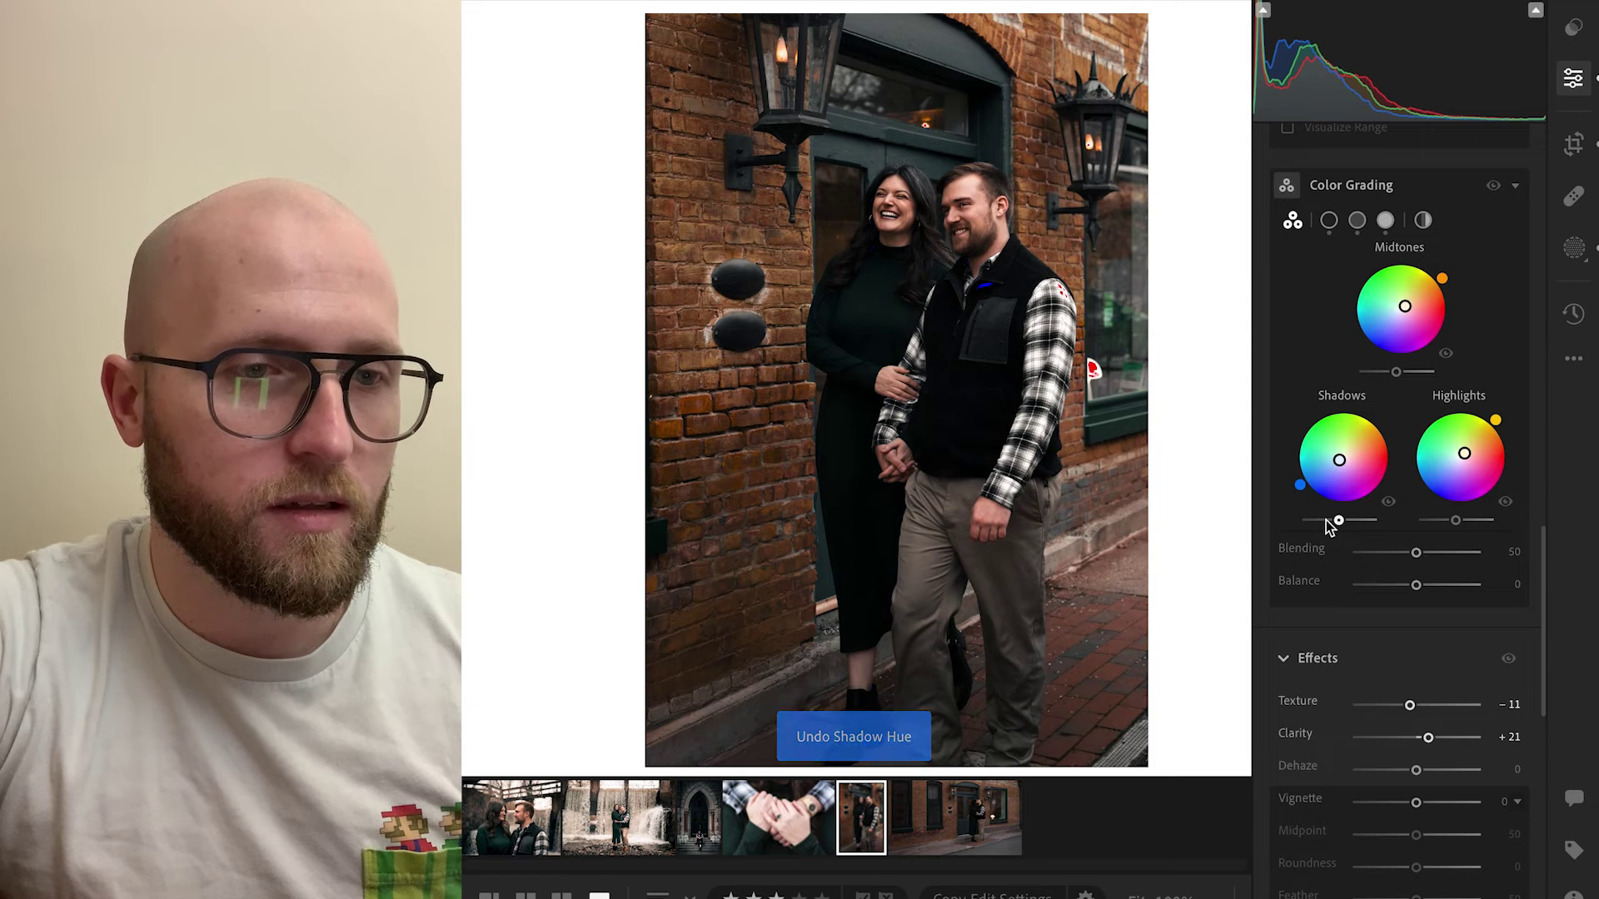
- Compare the photo with and without the Color Grading adjustments, leaving them switched on
click(1492, 187)
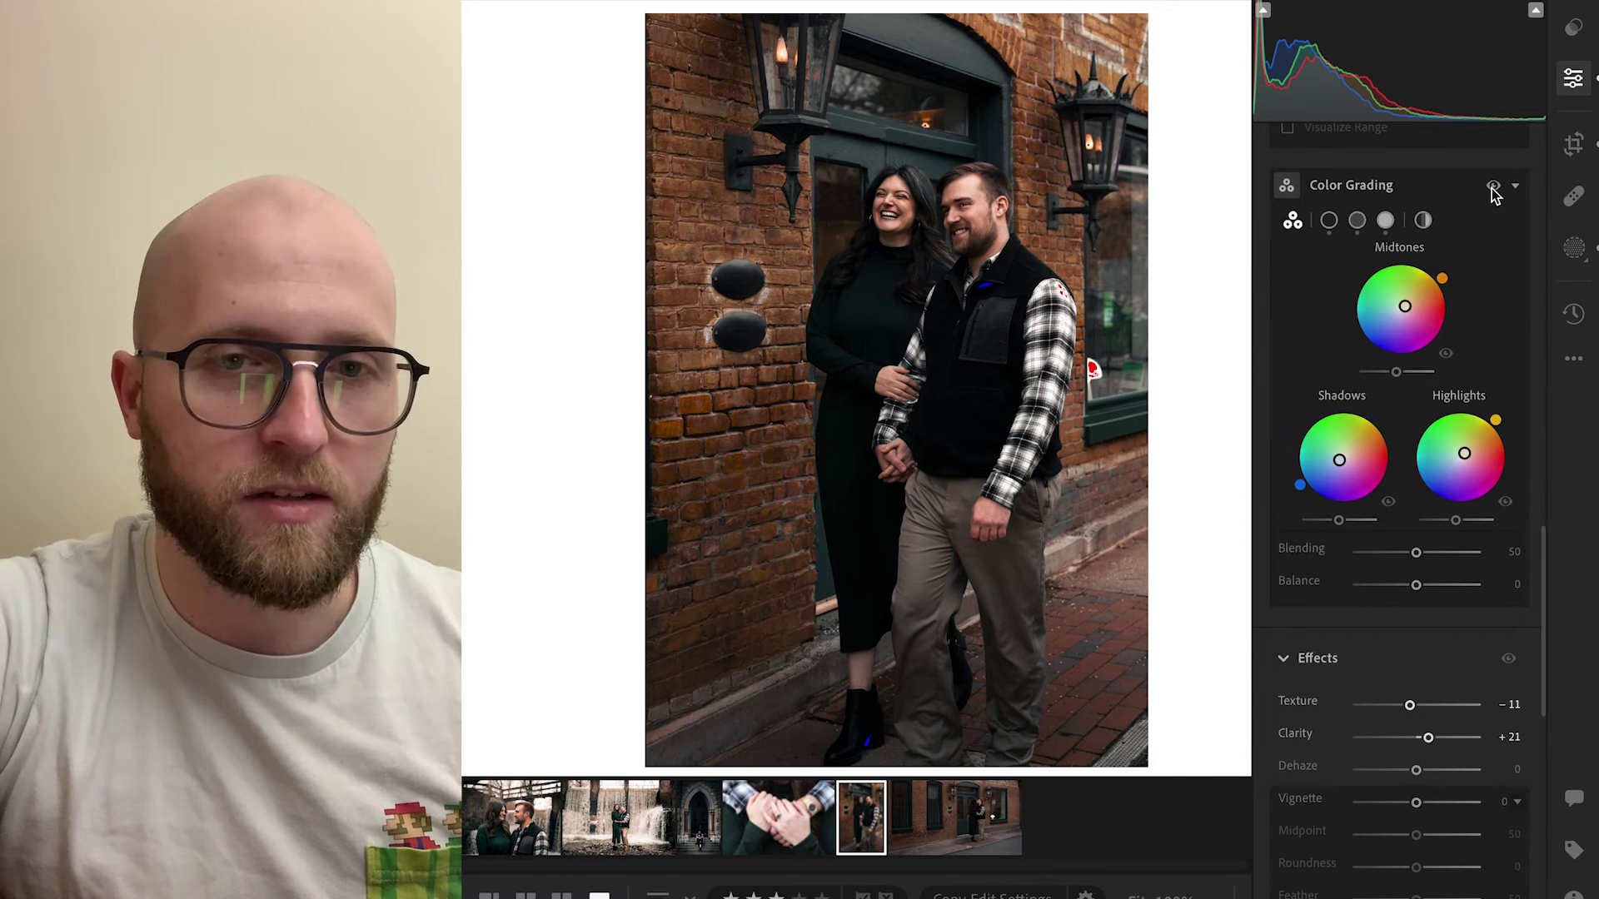
click(1493, 188)
click(1492, 189)
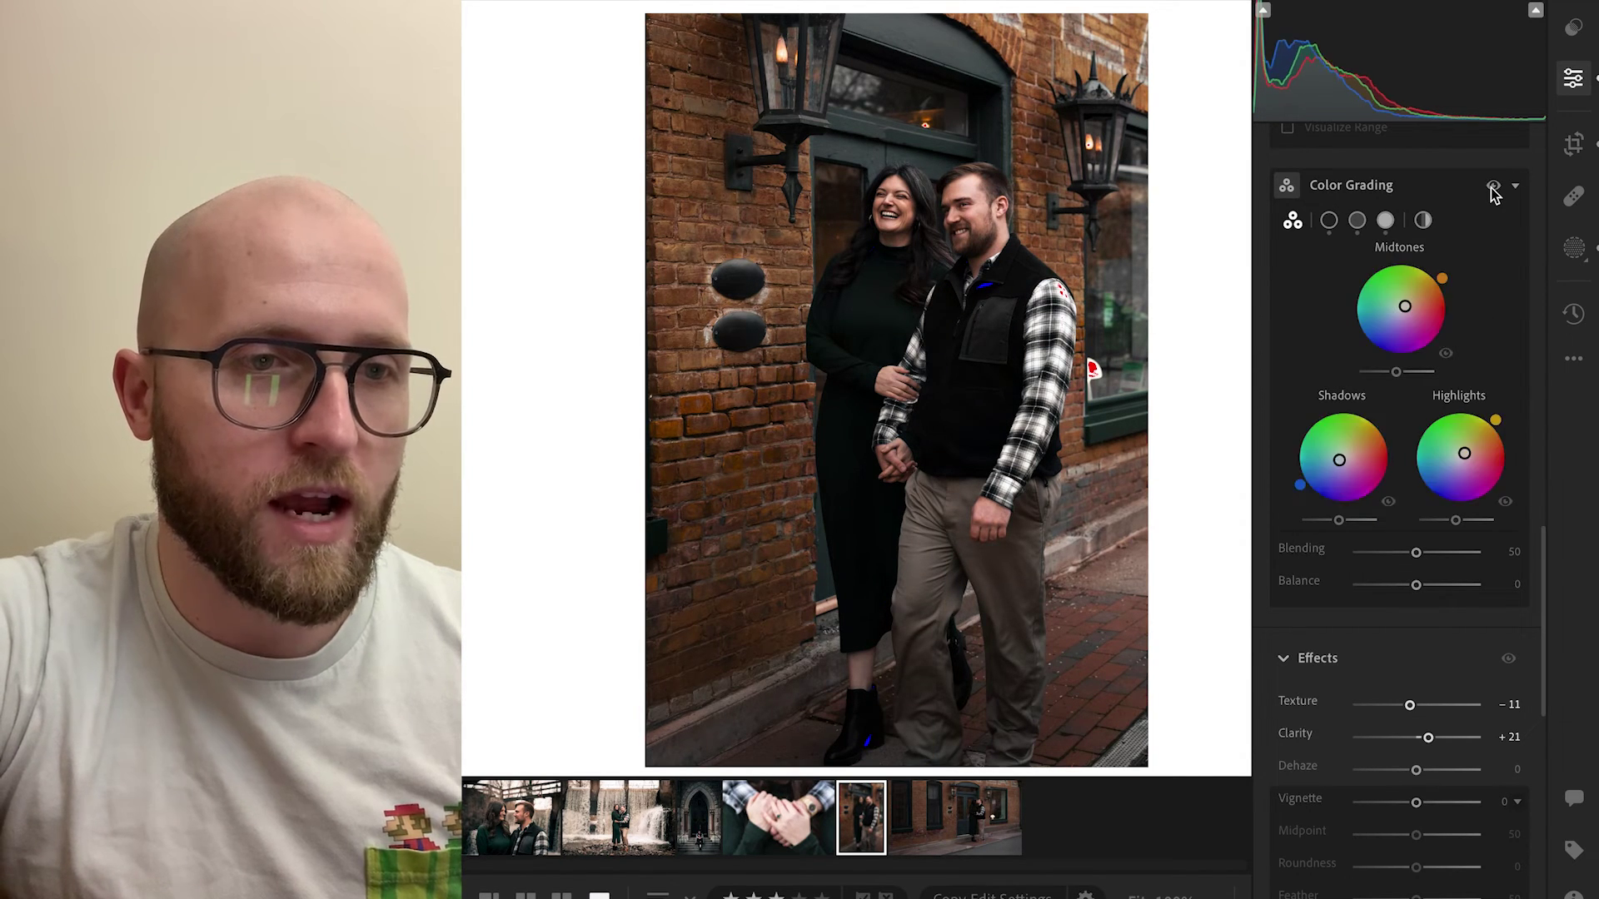
click(1493, 188)
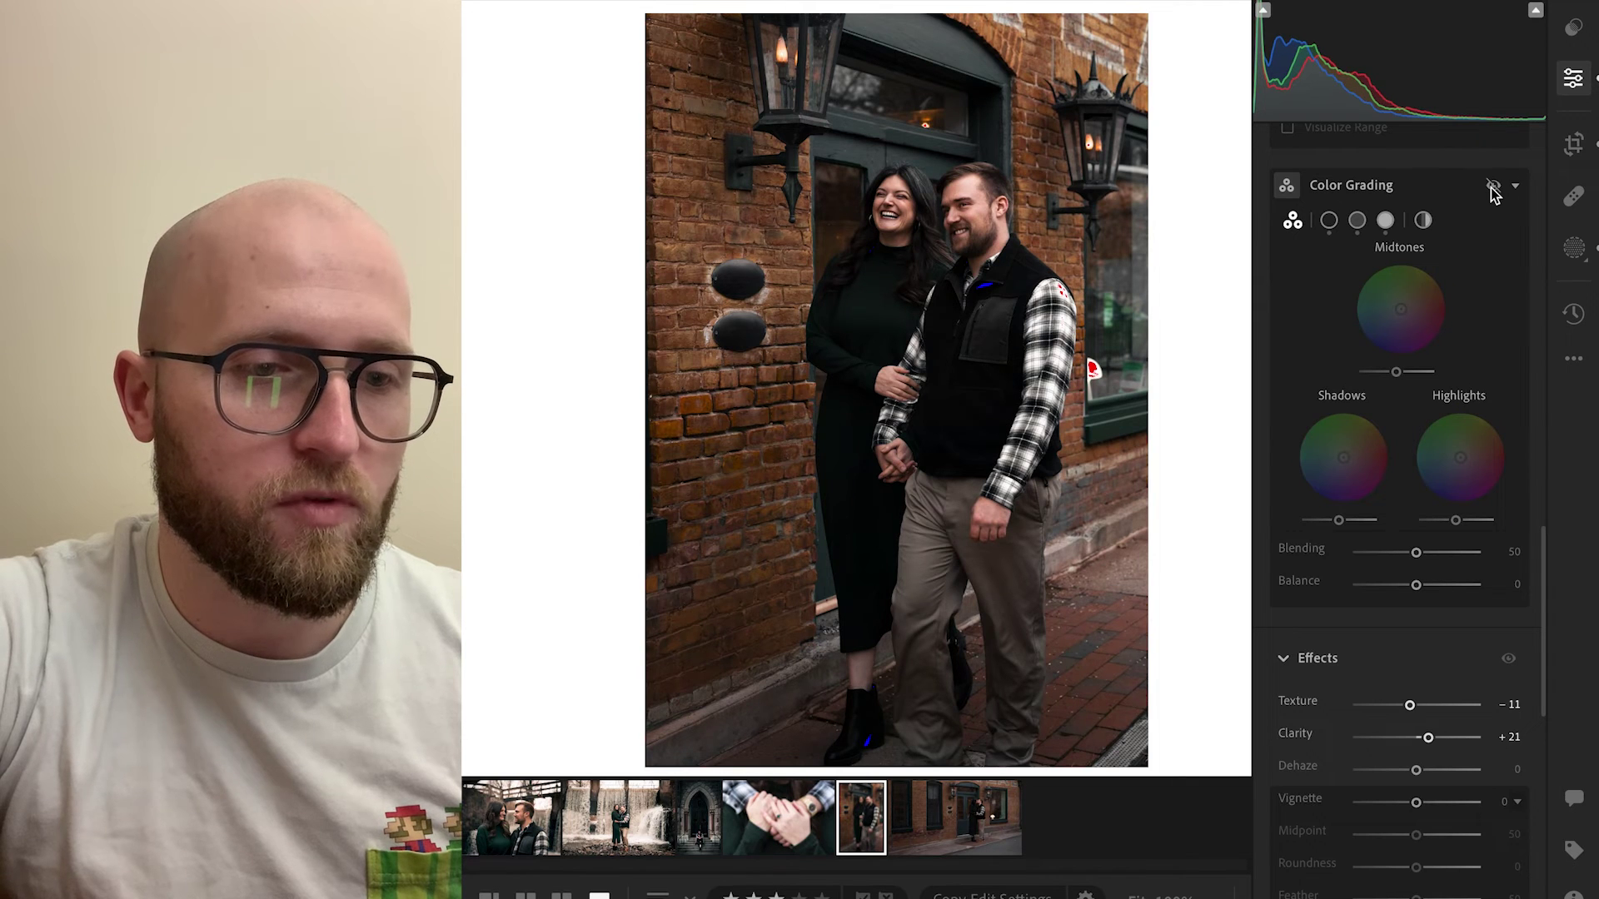
click(1493, 188)
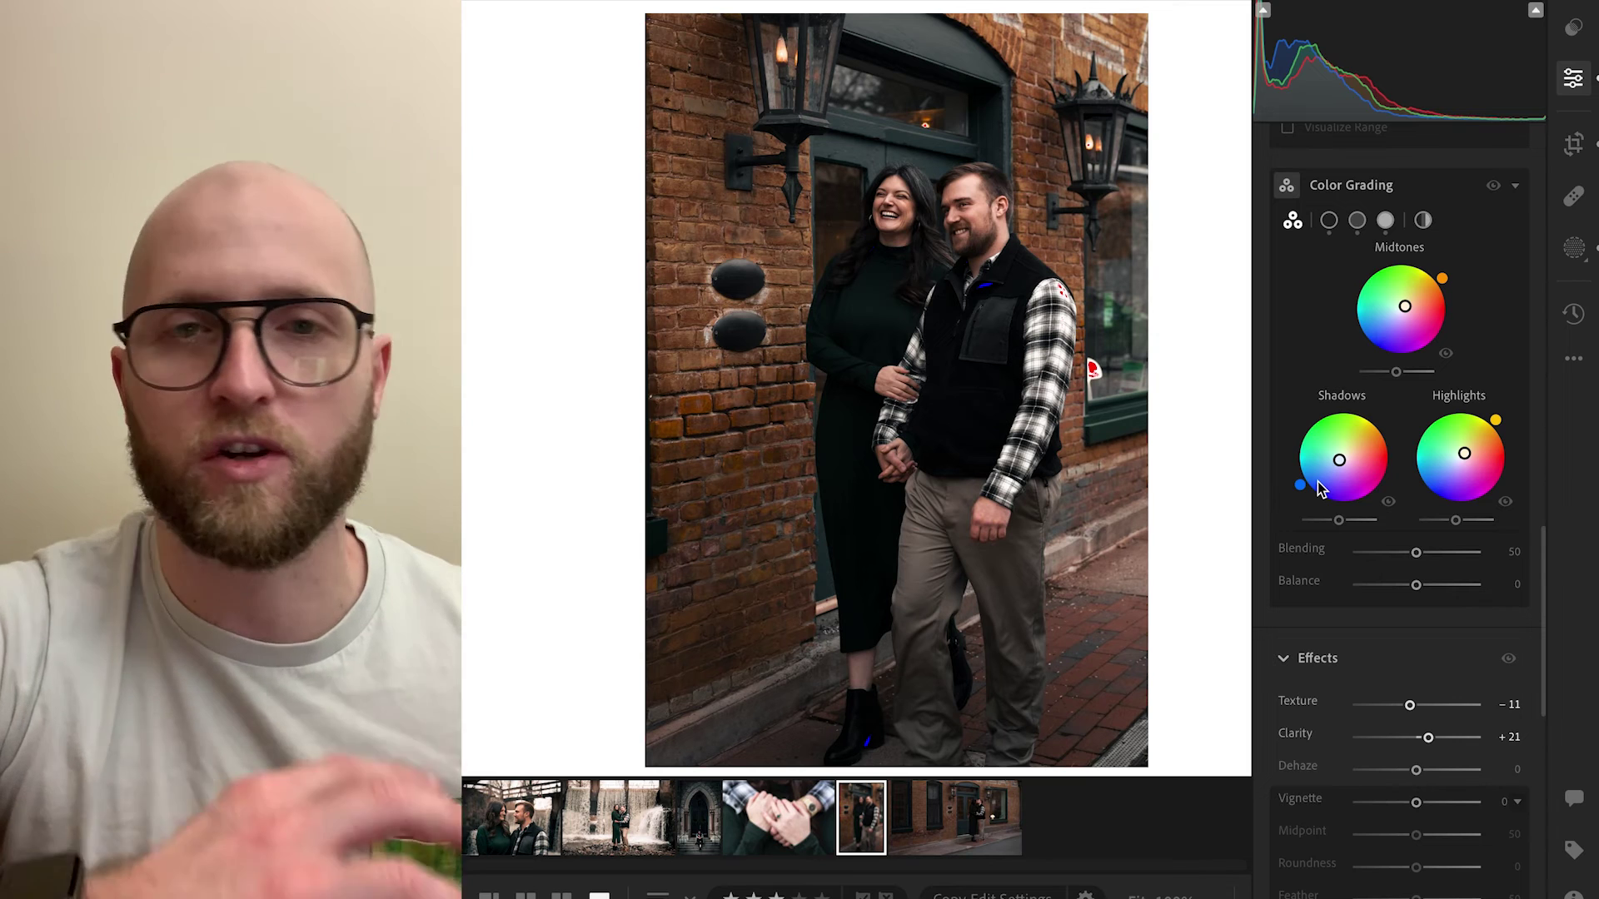
- Lower the shadows' luminance slightly in Color Grading and set the vignette to -21
mouse_move(1338, 520)
mouse_down()
mouse_move(1313, 522)
mouse_move(1335, 525)
mouse_up()
scroll(1503, 379, down, 6)
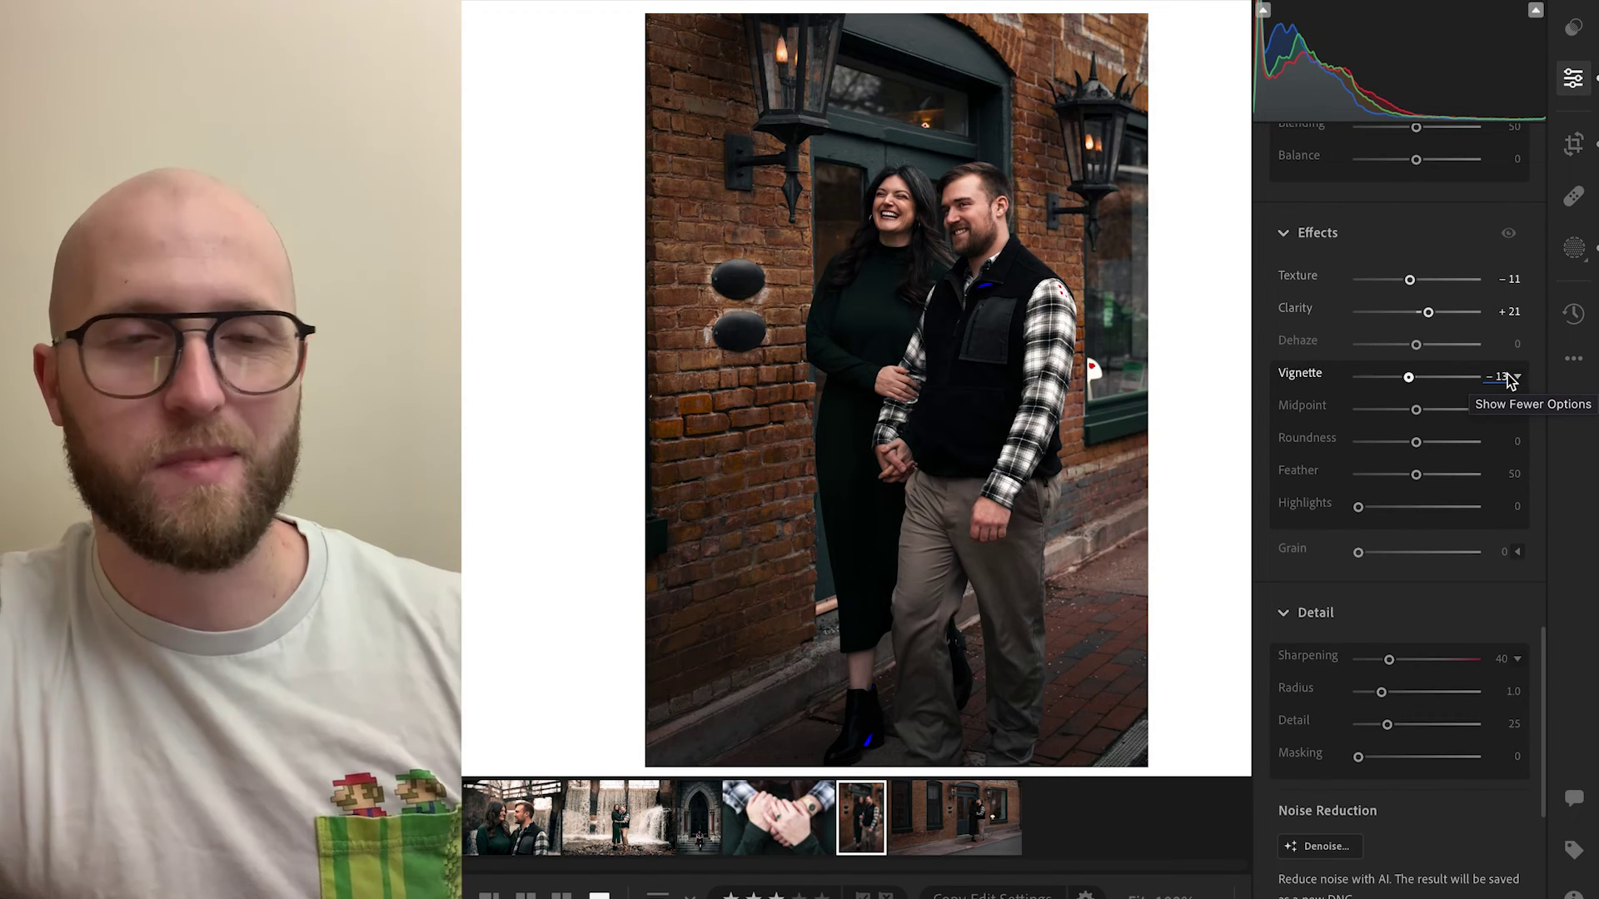
click(1501, 376)
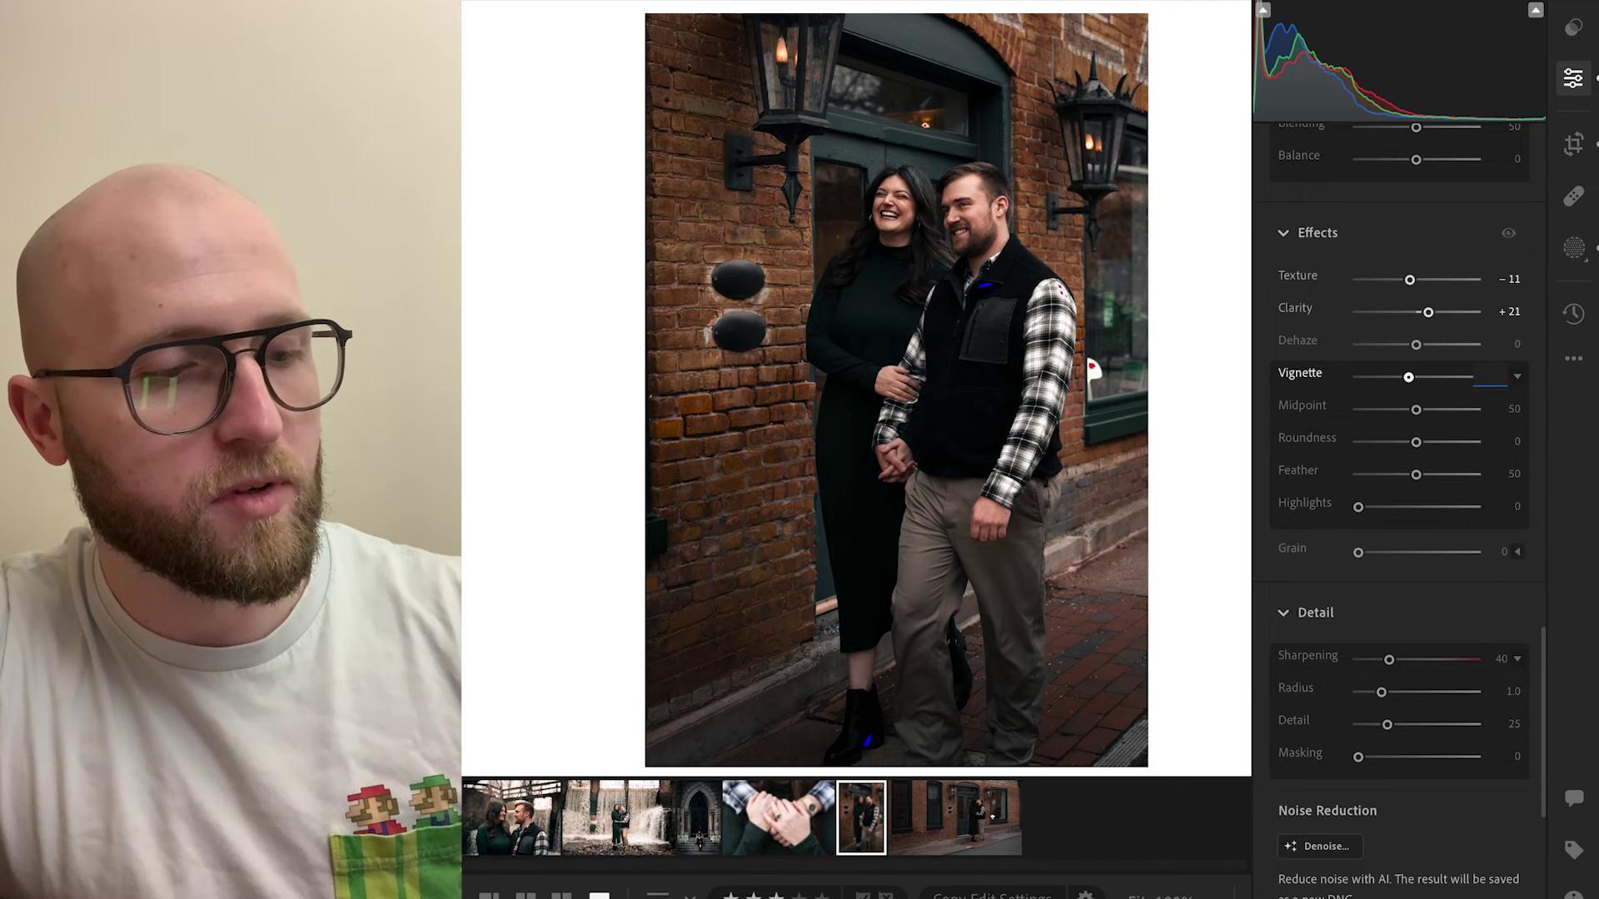
text(-3)
key(Return)
text(0)
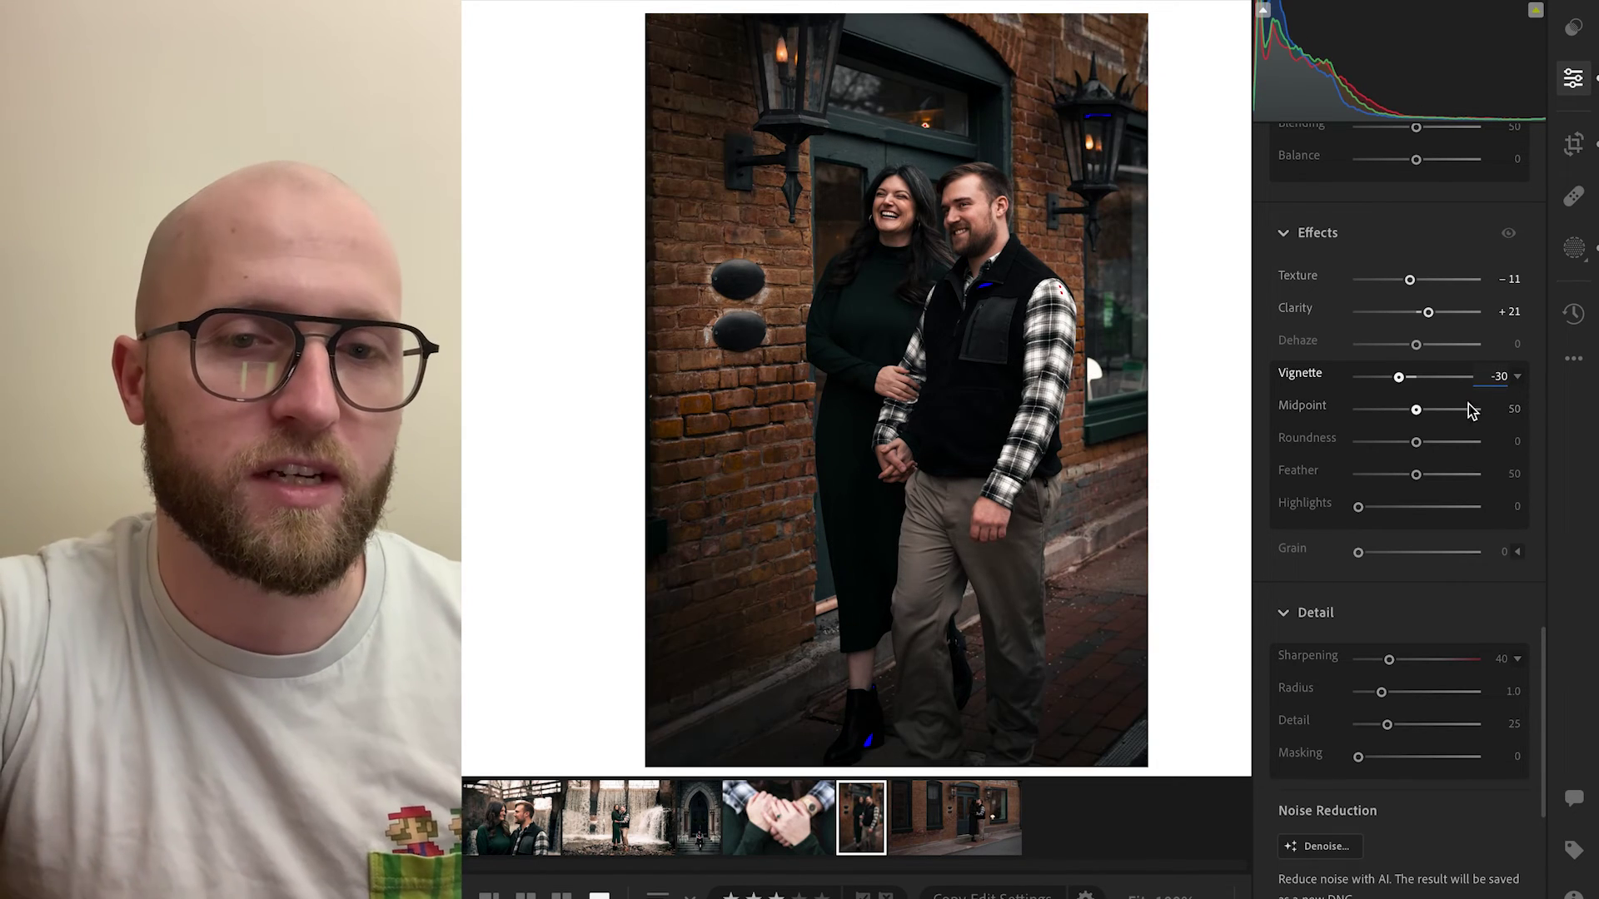
drag(1398, 377, 1405, 377)
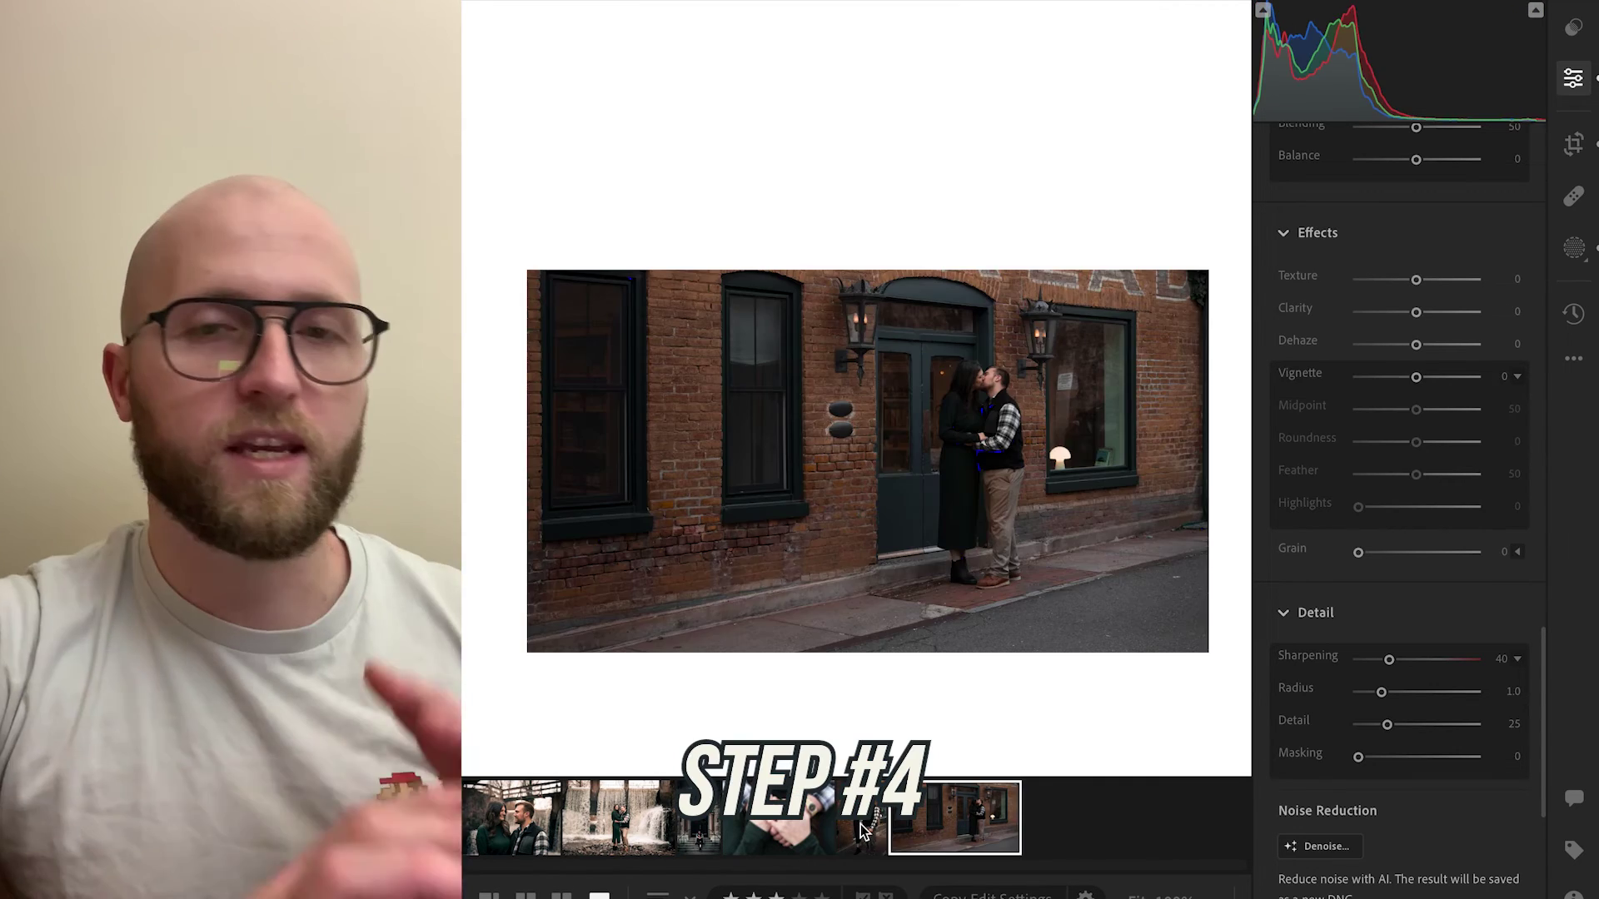
- Compare the edited doorway portrait with the wide brick-building shot and the hands close-up
click(862, 828)
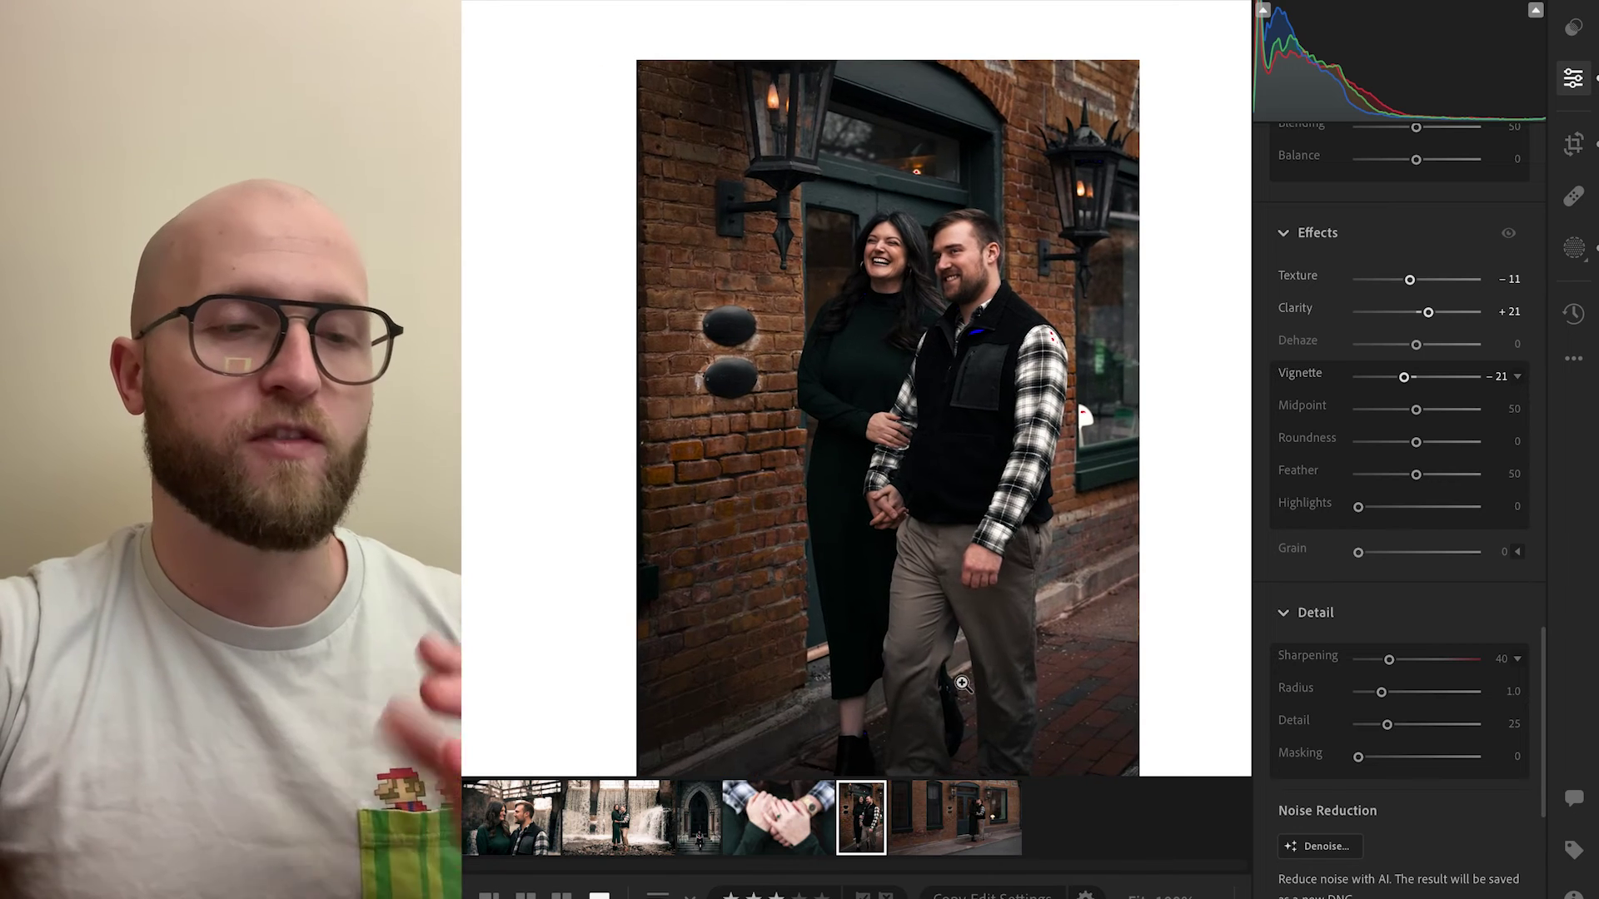
click(950, 849)
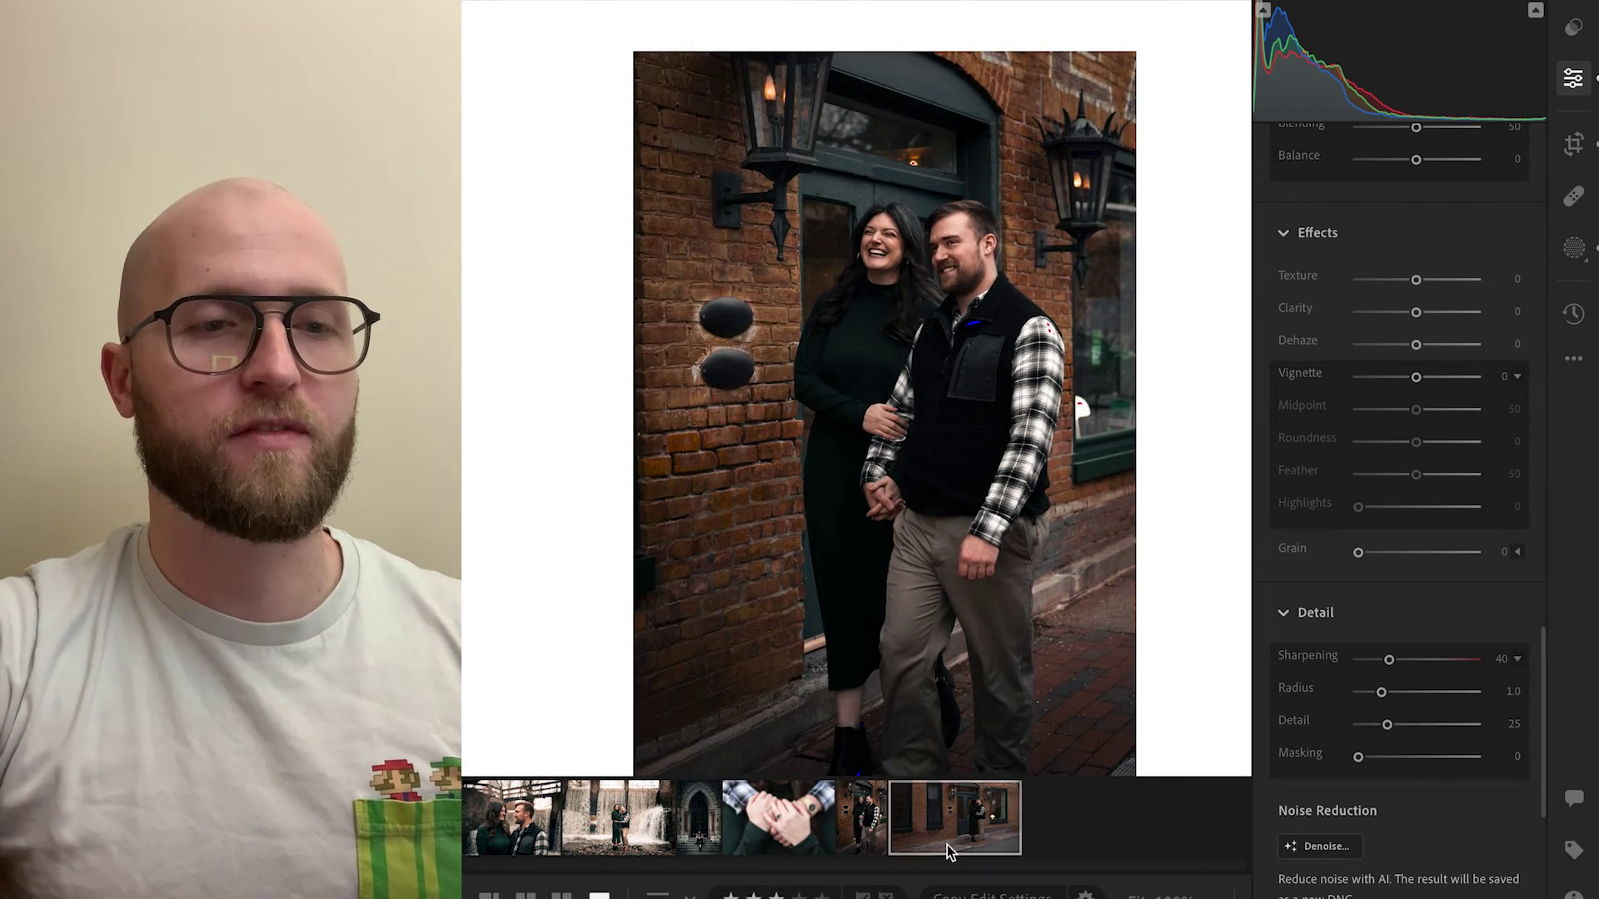
click(786, 836)
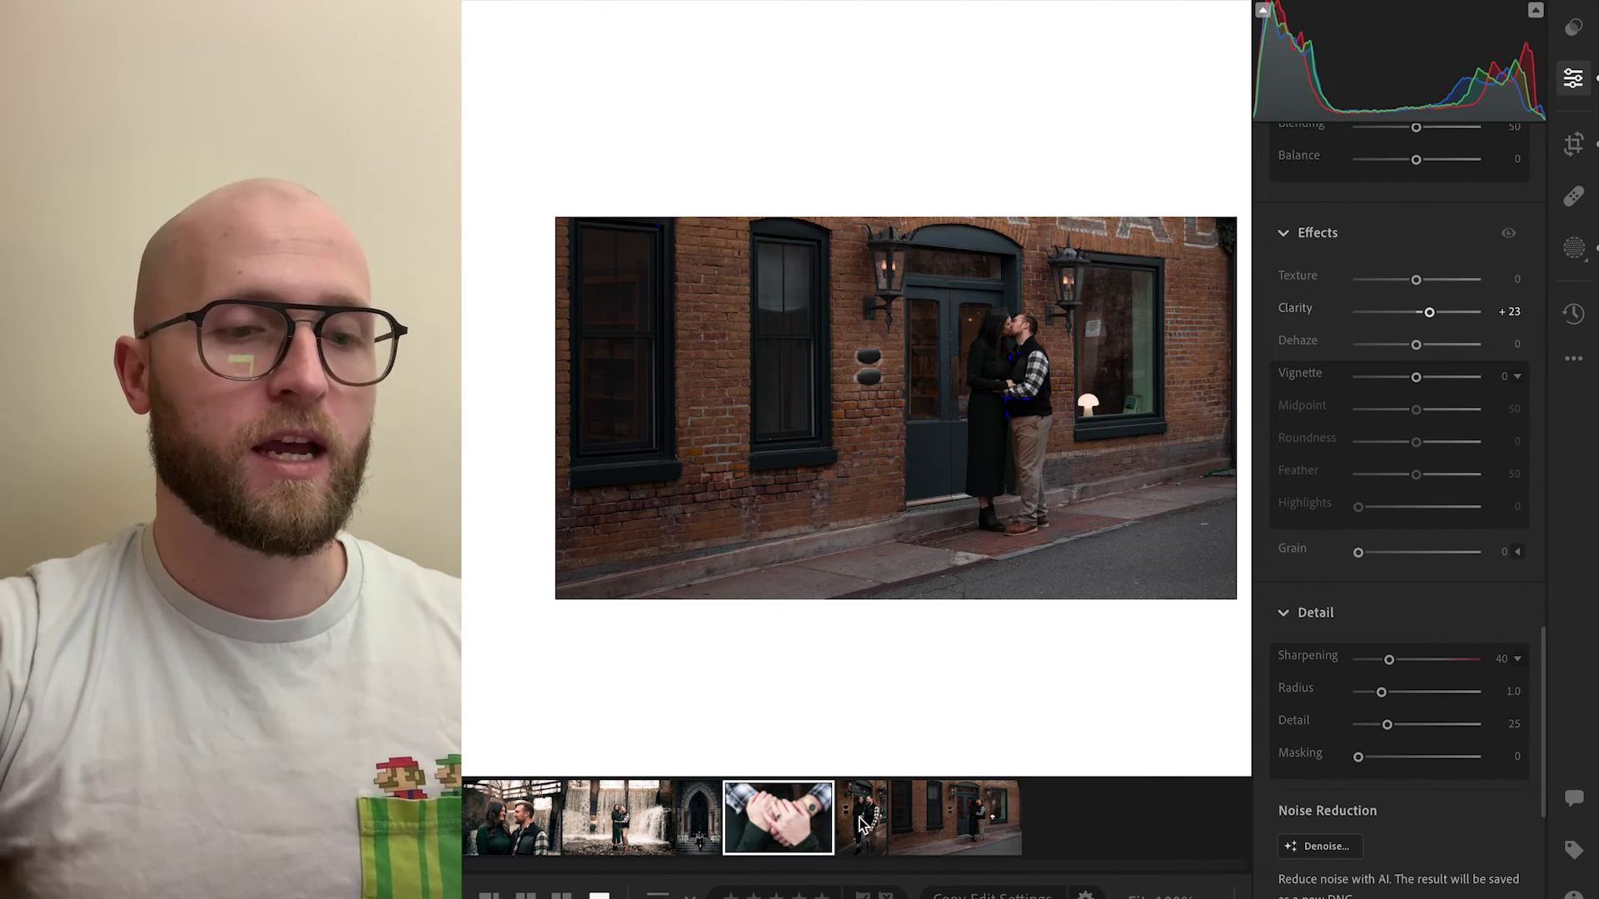
- Copy the edited doorway portrait's Profile, High Dynamic Range, Color, Detail and Optics settings, including only Texture and Clarity from Effects
click(867, 825)
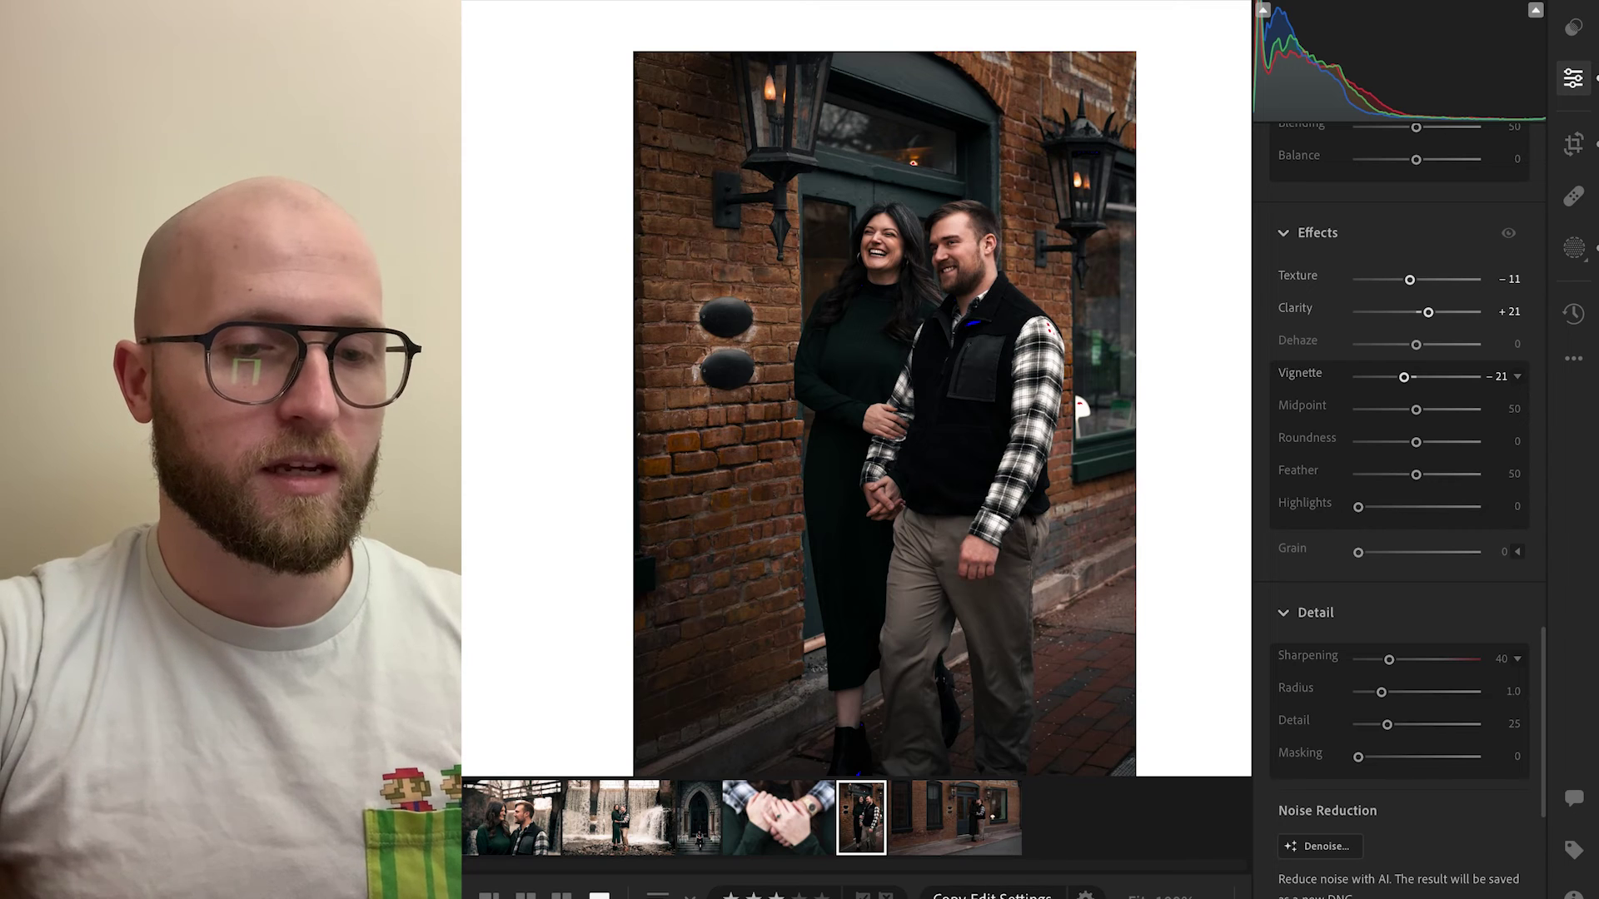
click(990, 886)
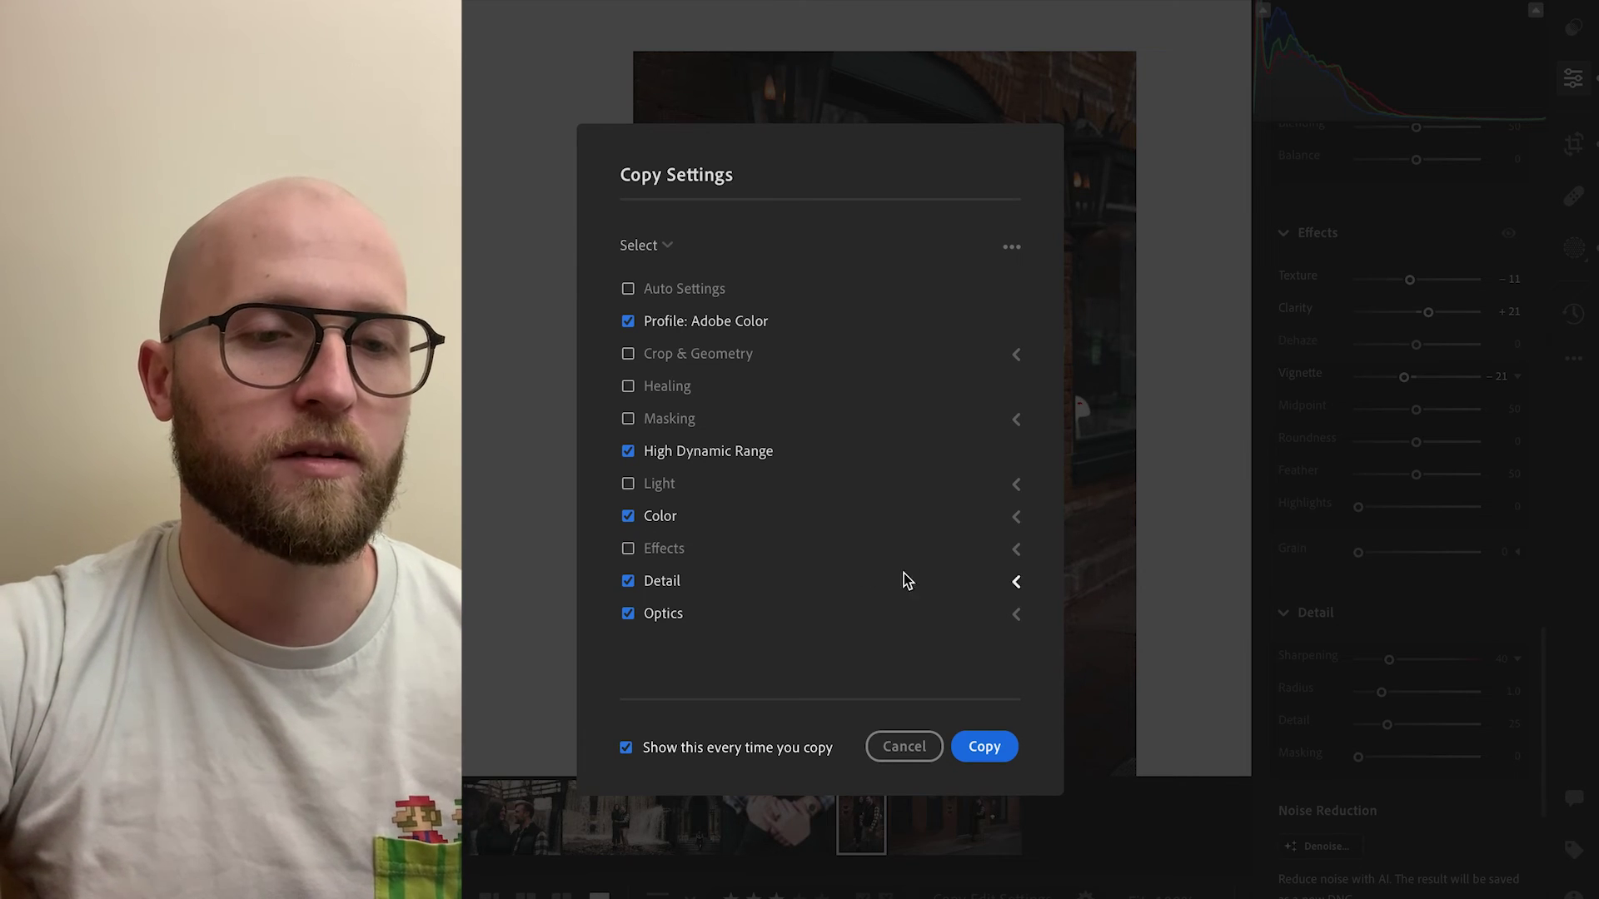
click(1016, 550)
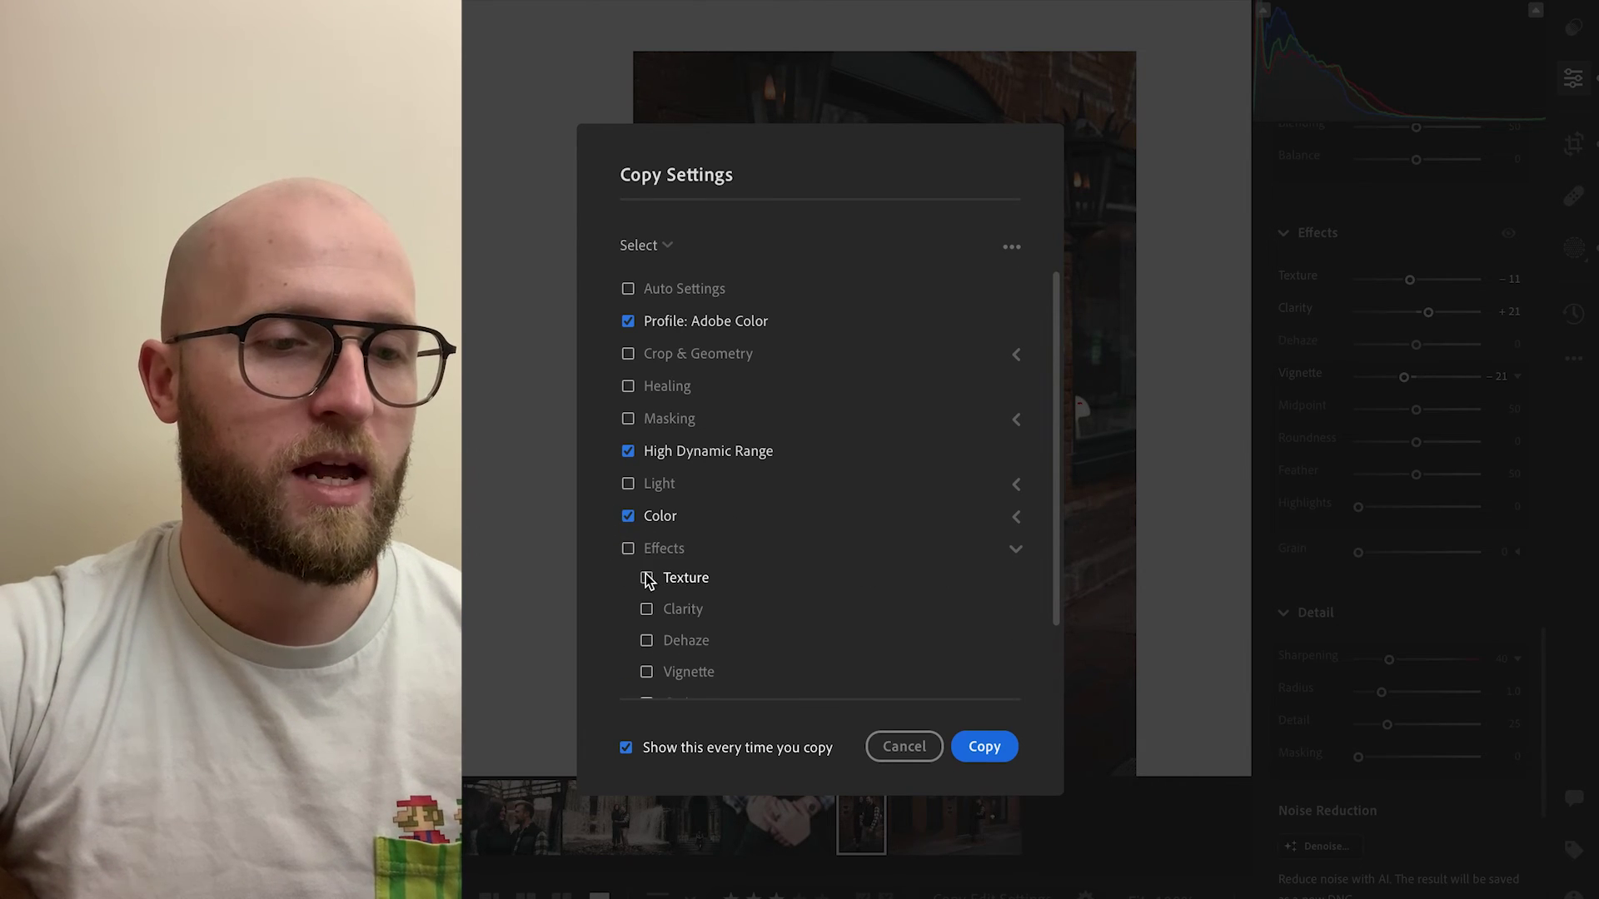
scroll(753, 610, down, 2)
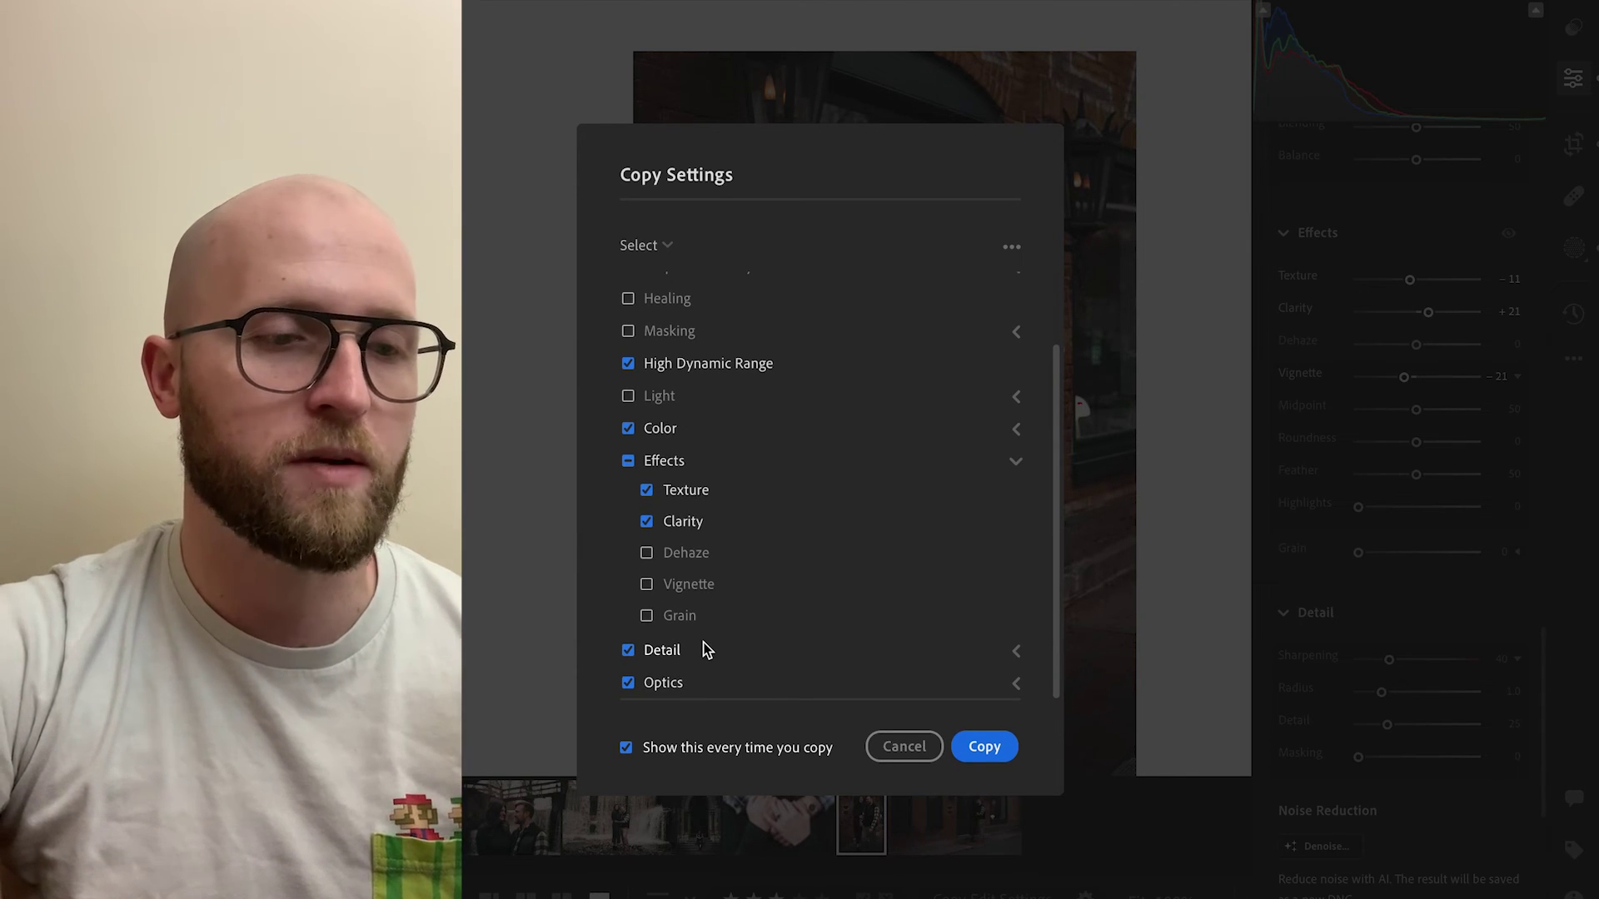
scroll(724, 641, up, 2)
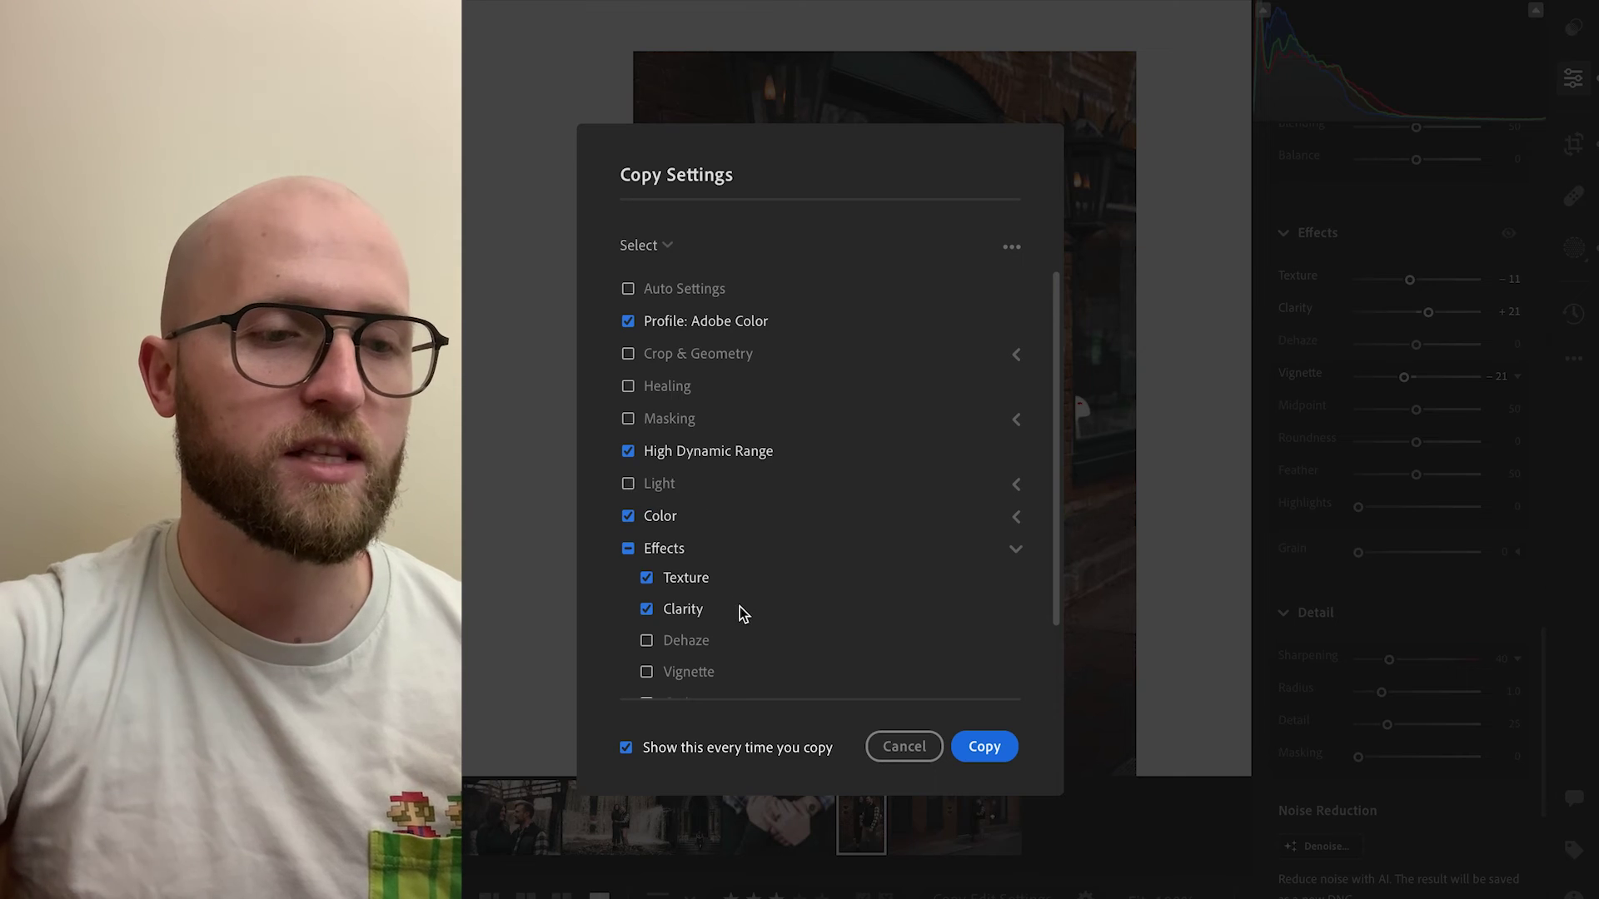
scroll(733, 613, down, 2)
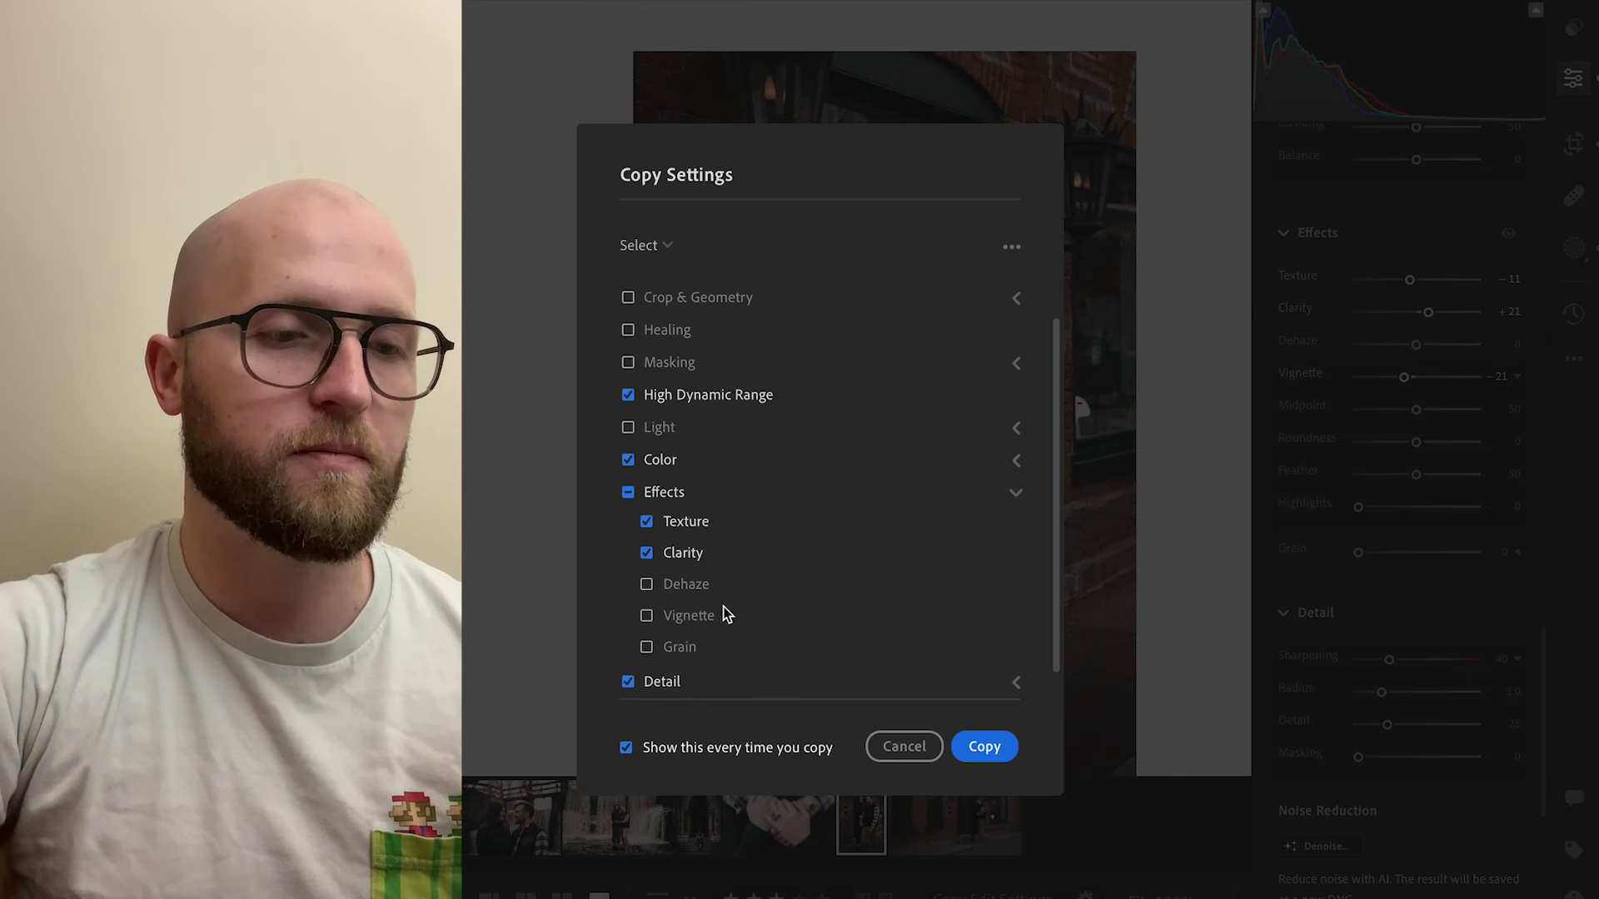
click(981, 748)
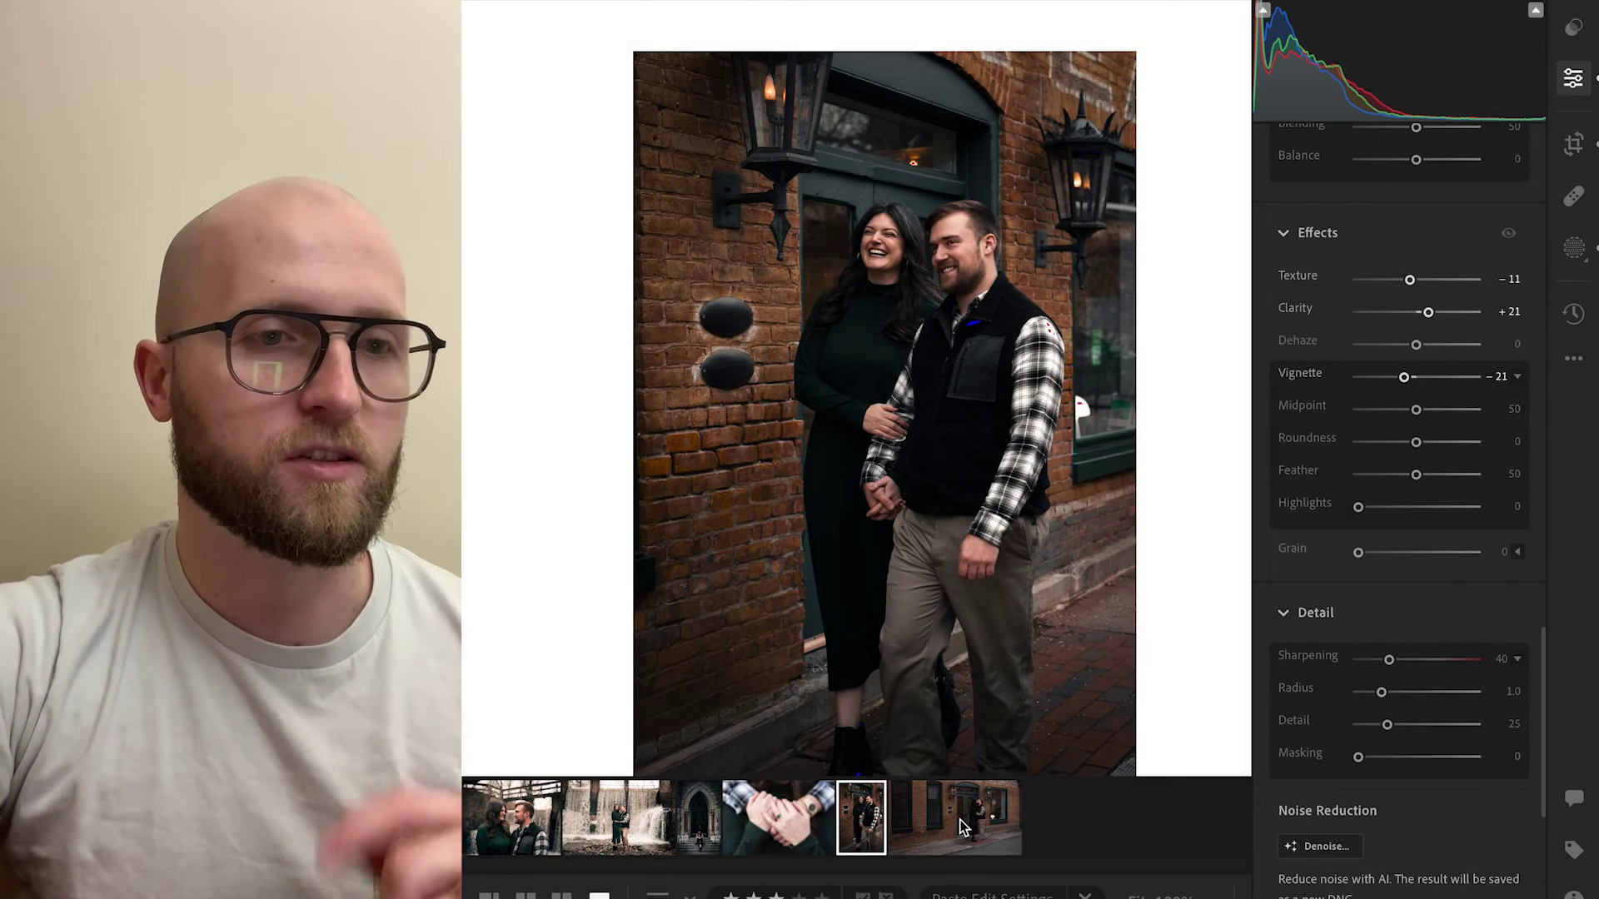
- Paste the copied edit settings onto the wide photo of the couple kissing outside the brick building
click(963, 827)
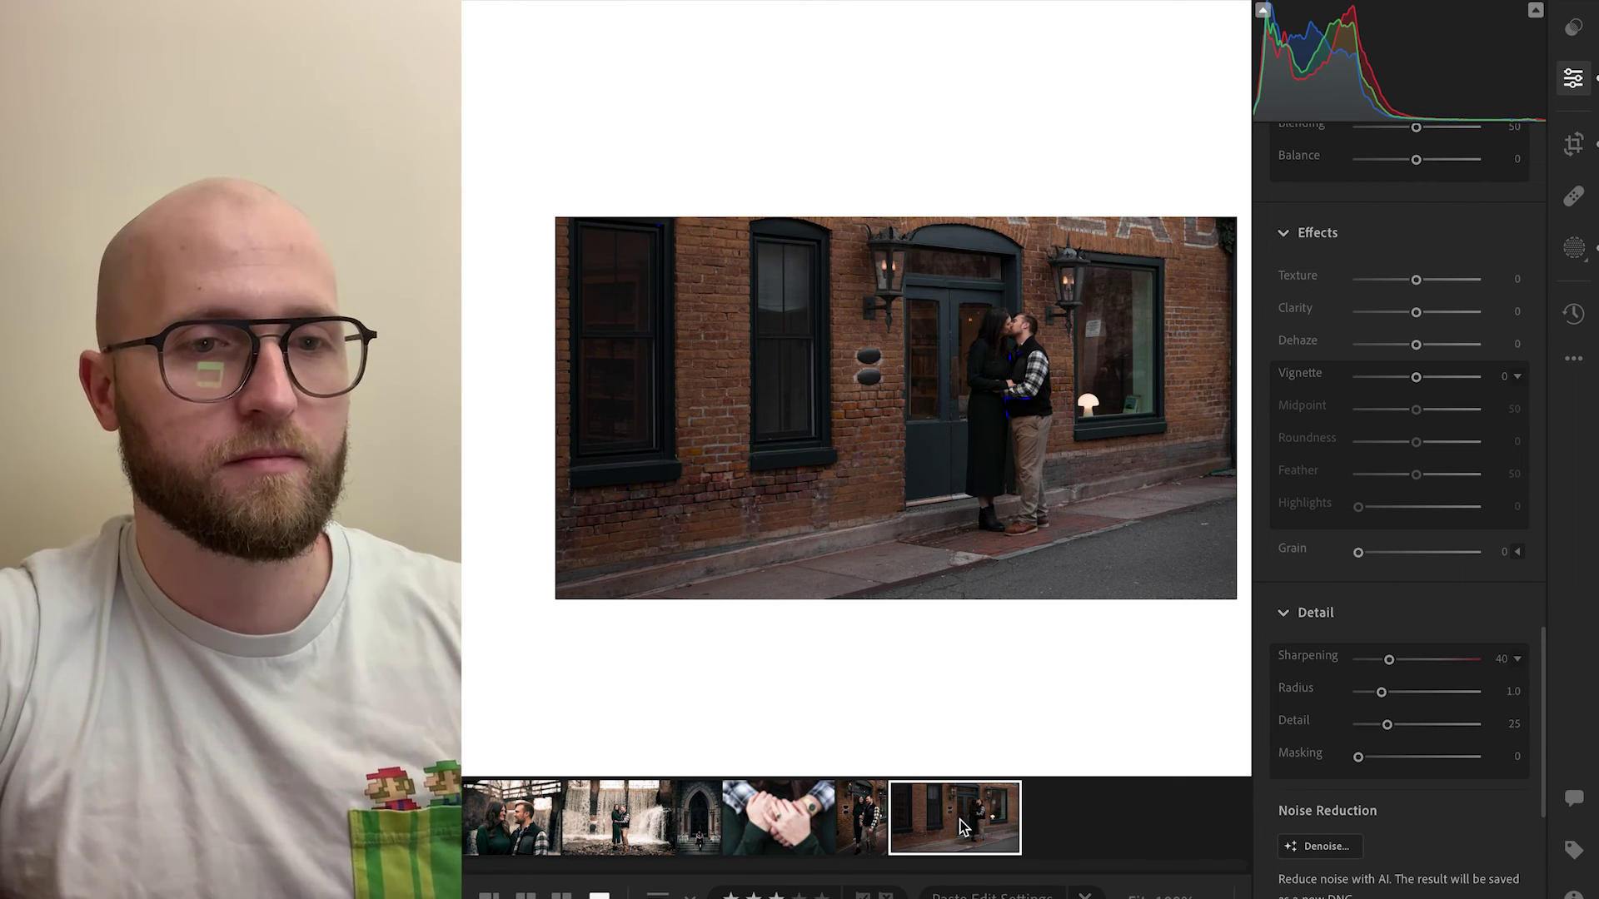
key(ctrl+shift+v)
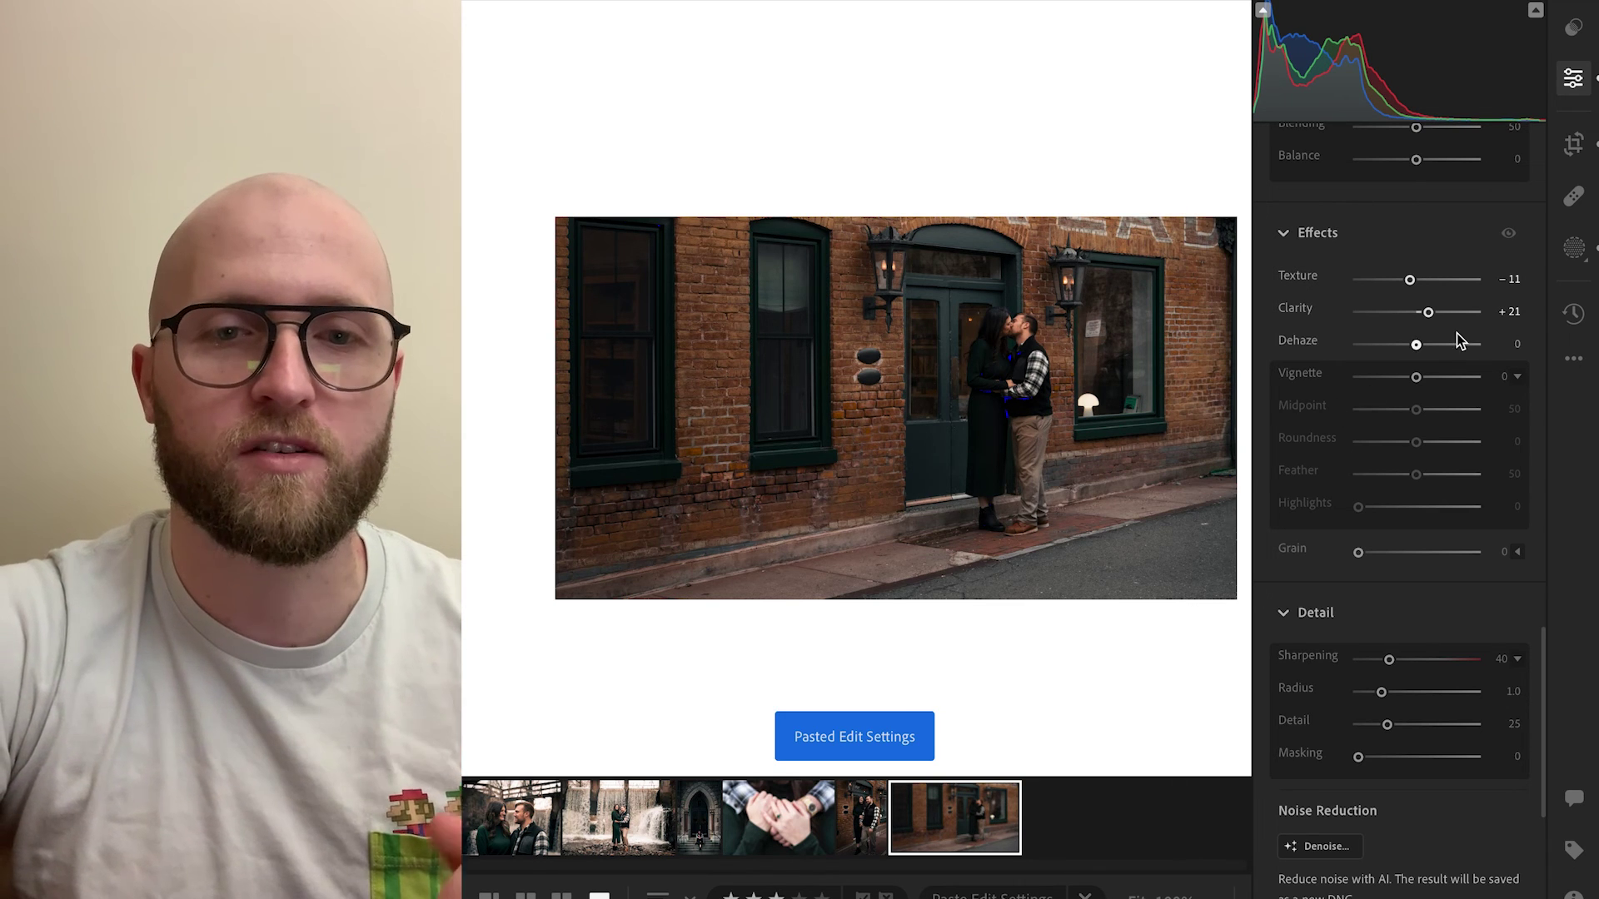
scroll(1456, 333, up, 10)
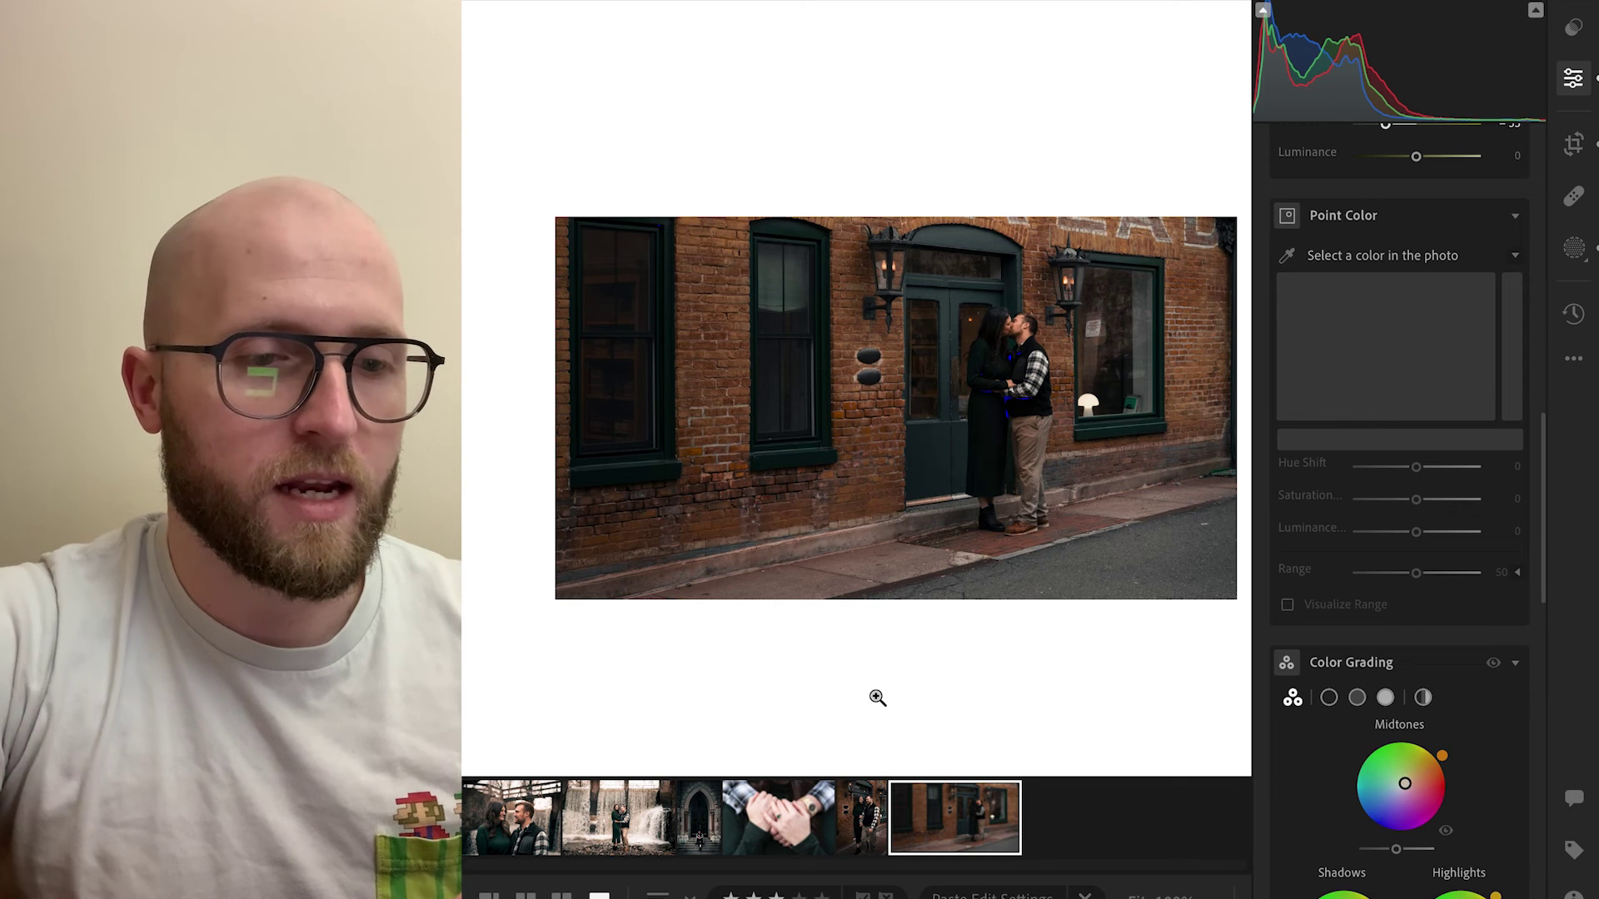
- Paste the copied edit settings onto the close-up of the couple's hands
click(871, 817)
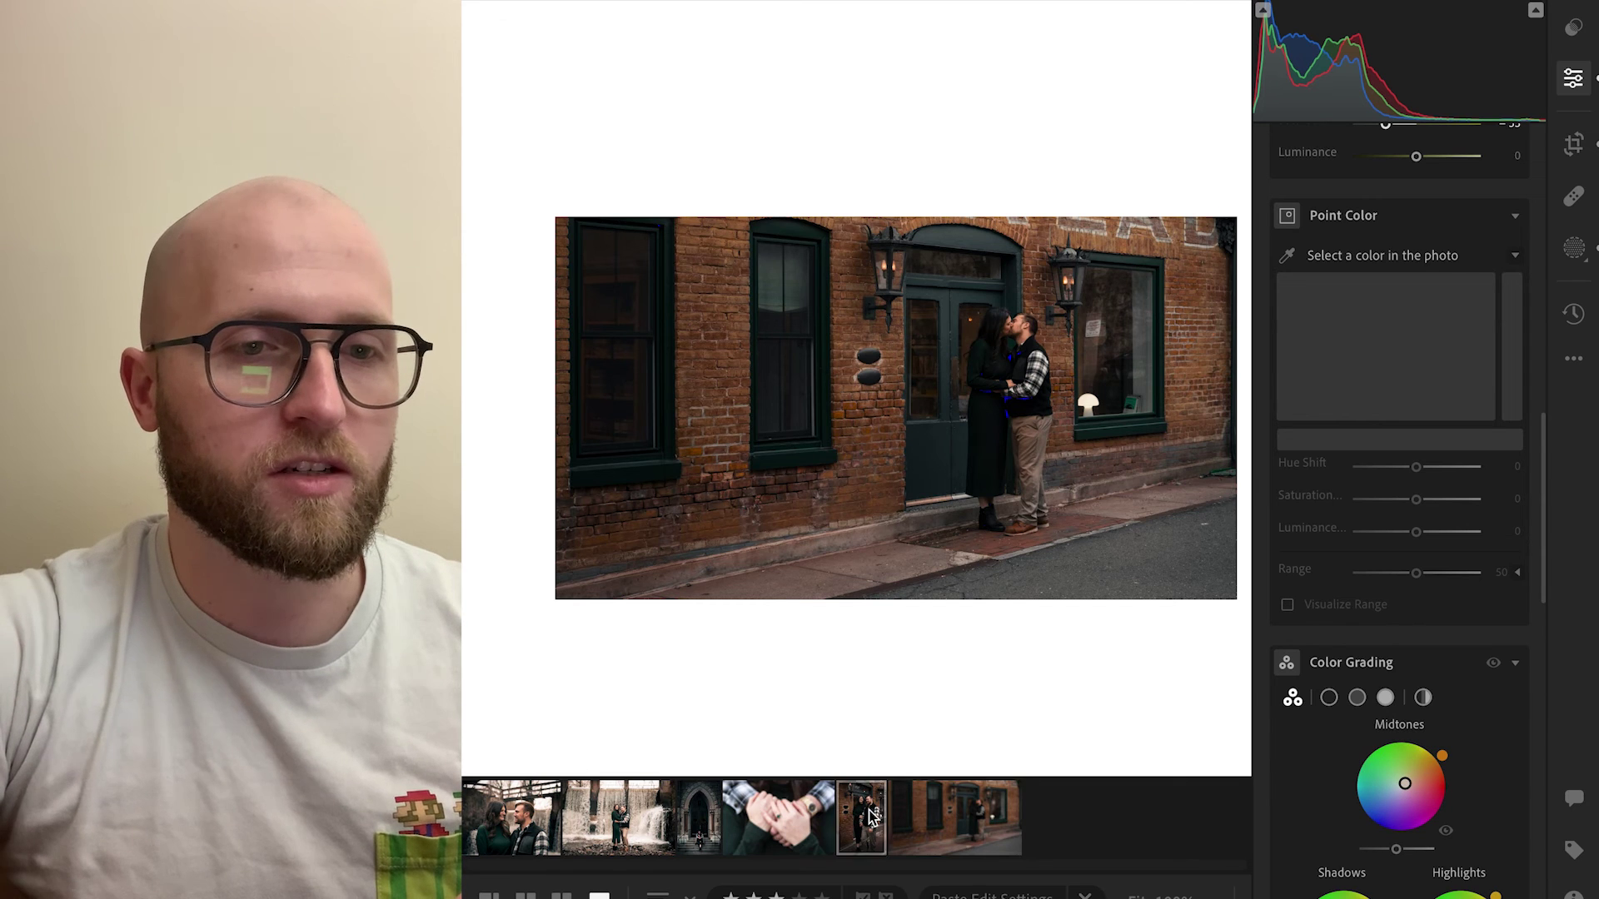
click(782, 798)
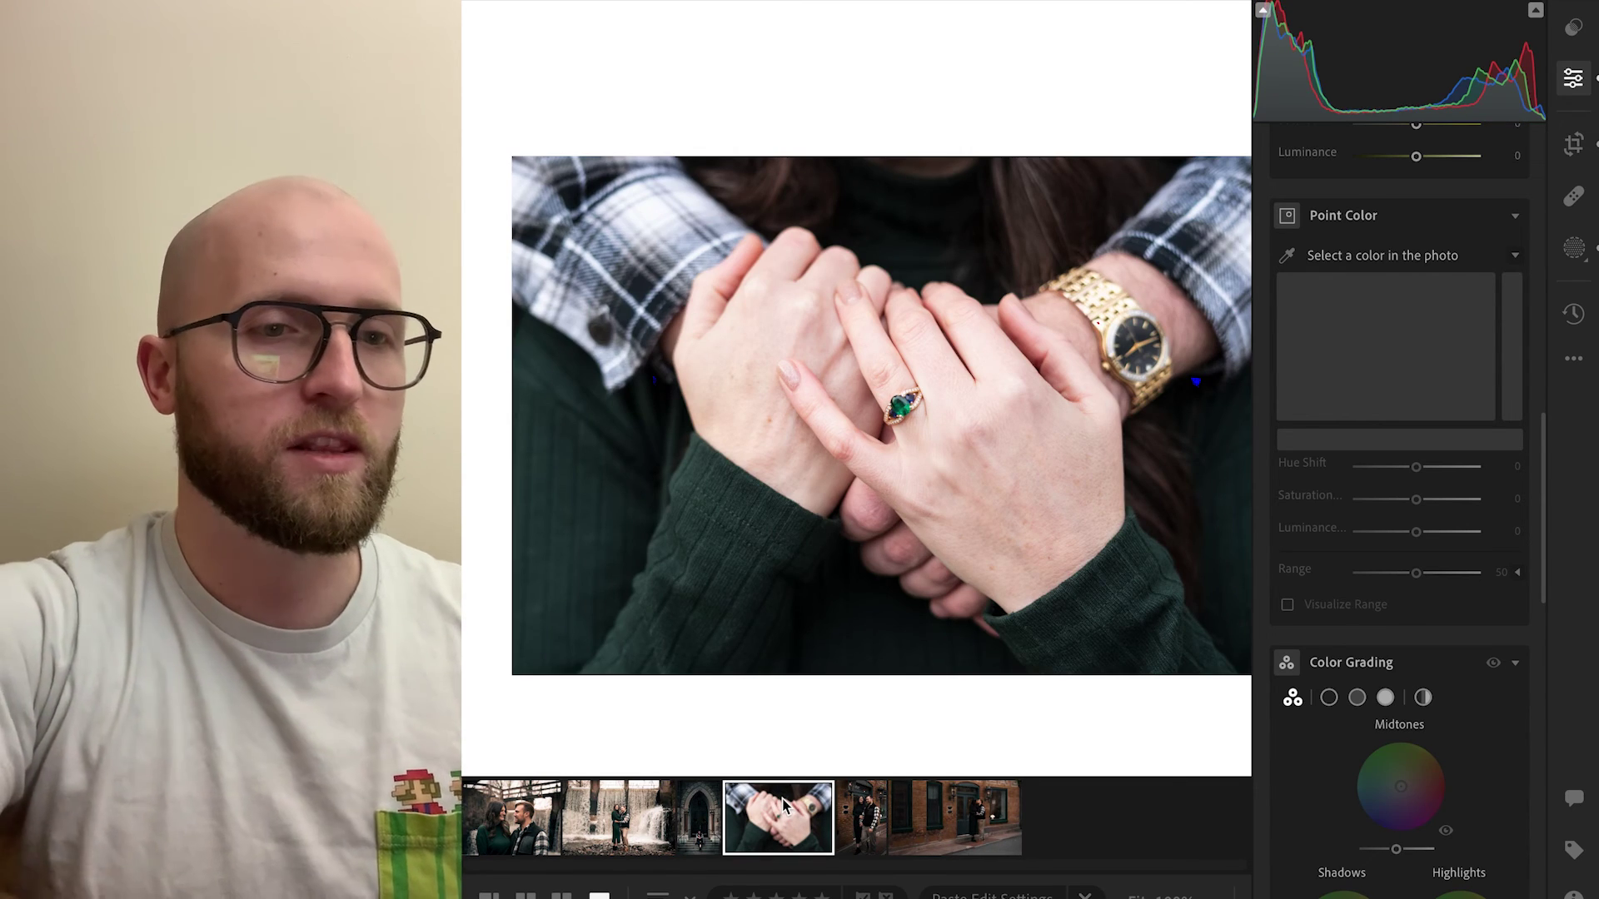
key(ctrl+shift+v)
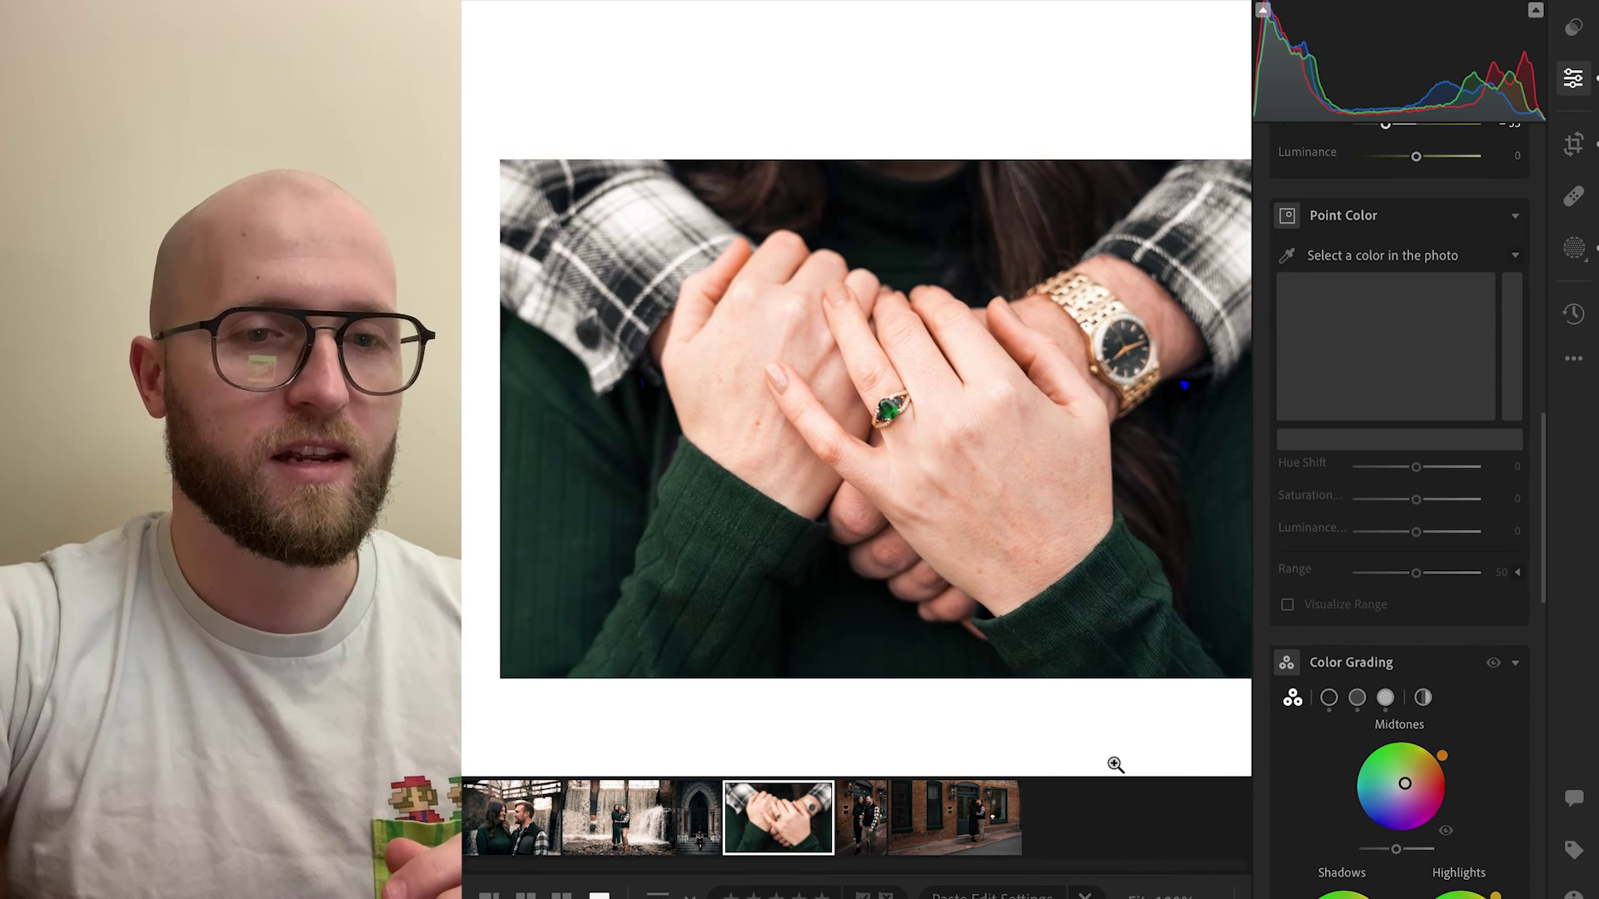
- Lower the hands photo's exposure to -0.63 and keep its highlights at 0
scroll(1441, 657, up, 10)
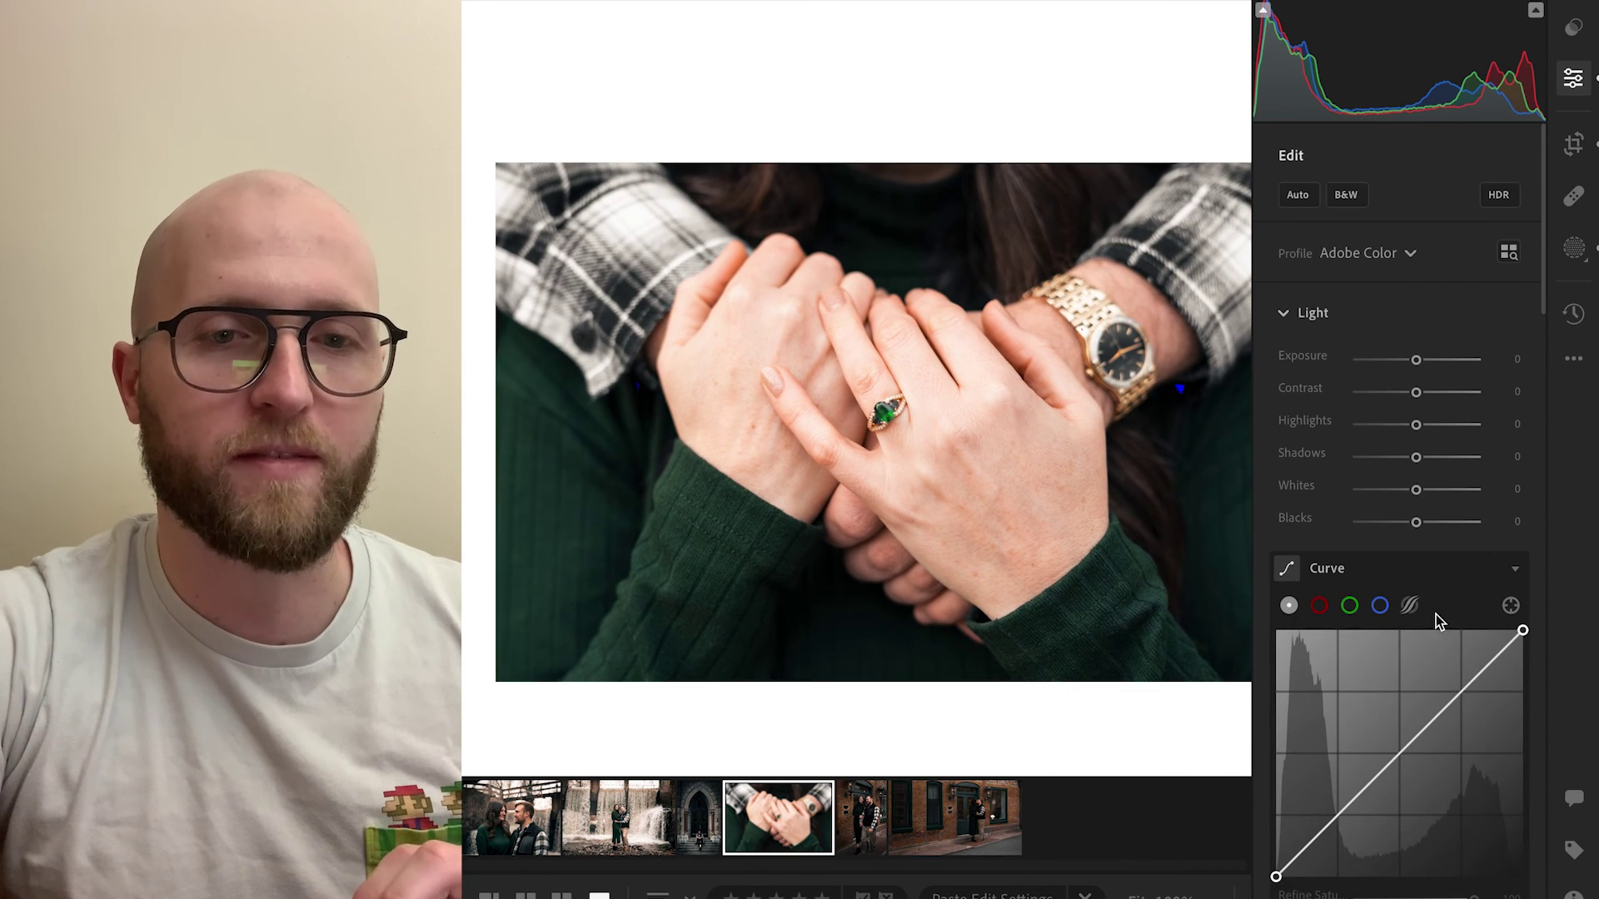
drag(1416, 360, 1415, 368)
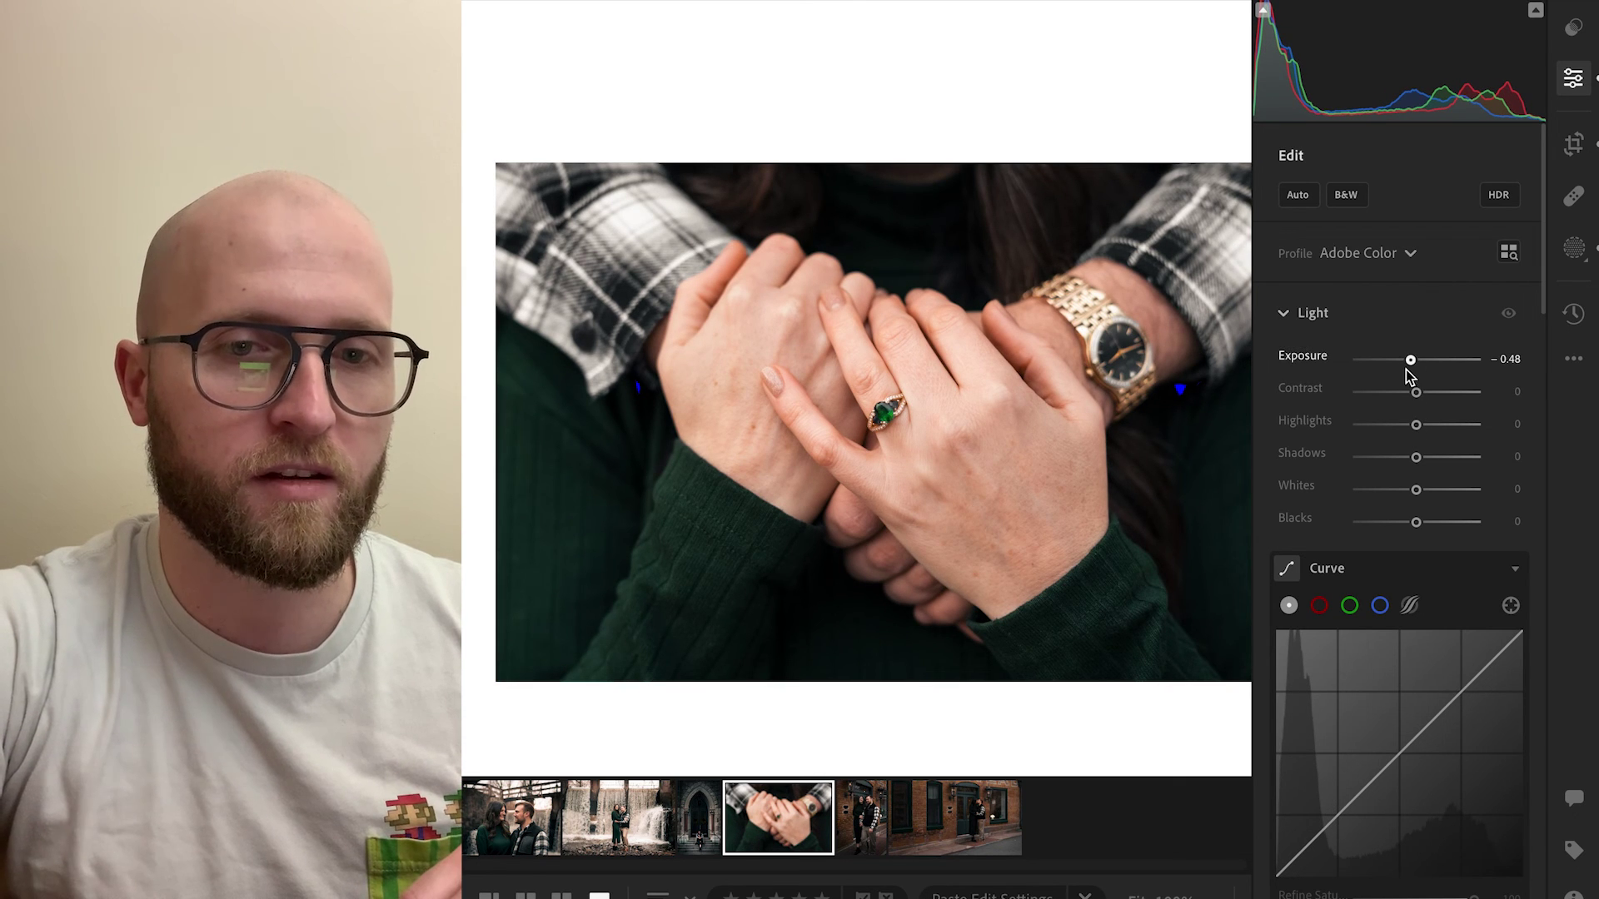
drag(1411, 367, 1409, 367)
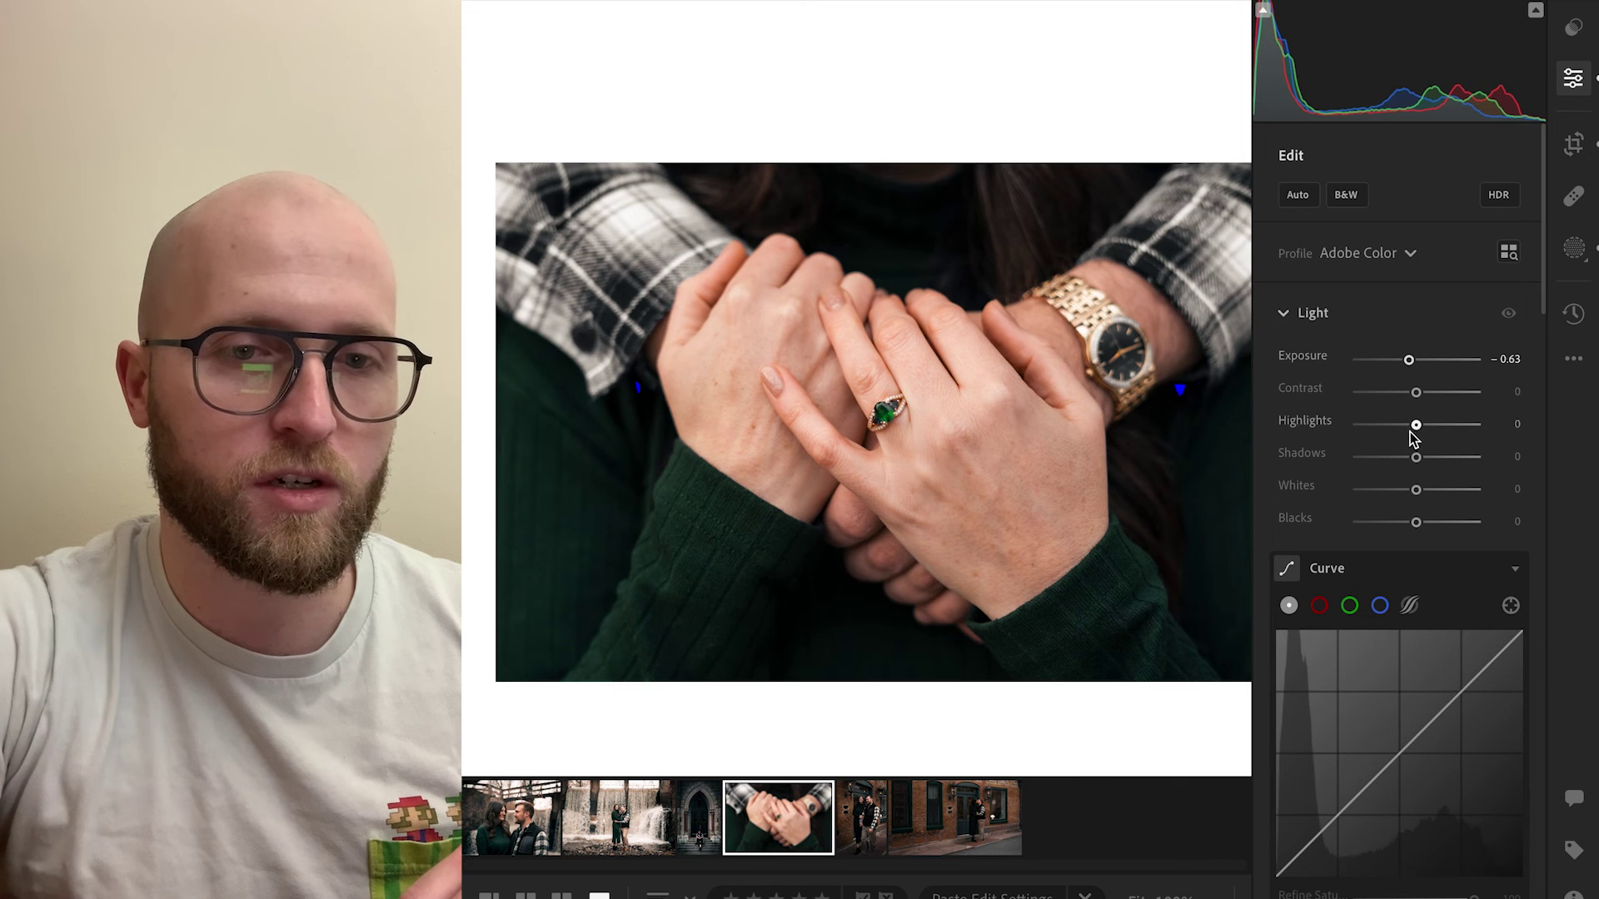
drag(1416, 427, 1415, 427)
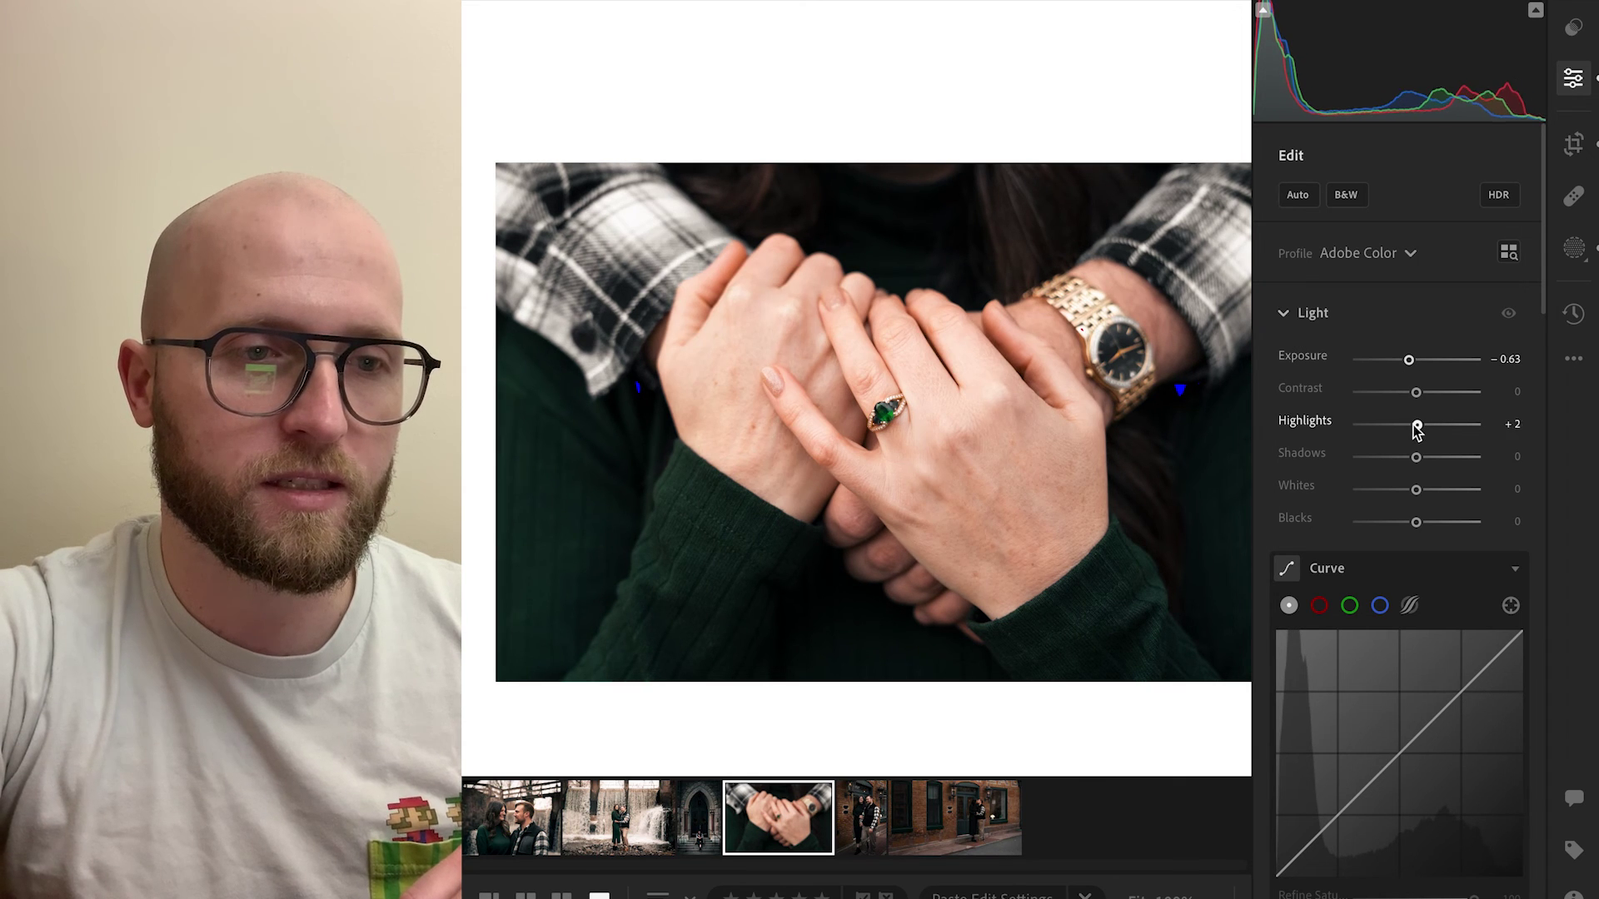
double_click(1415, 425)
- Set the hands photo's whites to +17 and blacks to -16, and turn off the shadow clipping overlay
drag(1416, 491, 1428, 493)
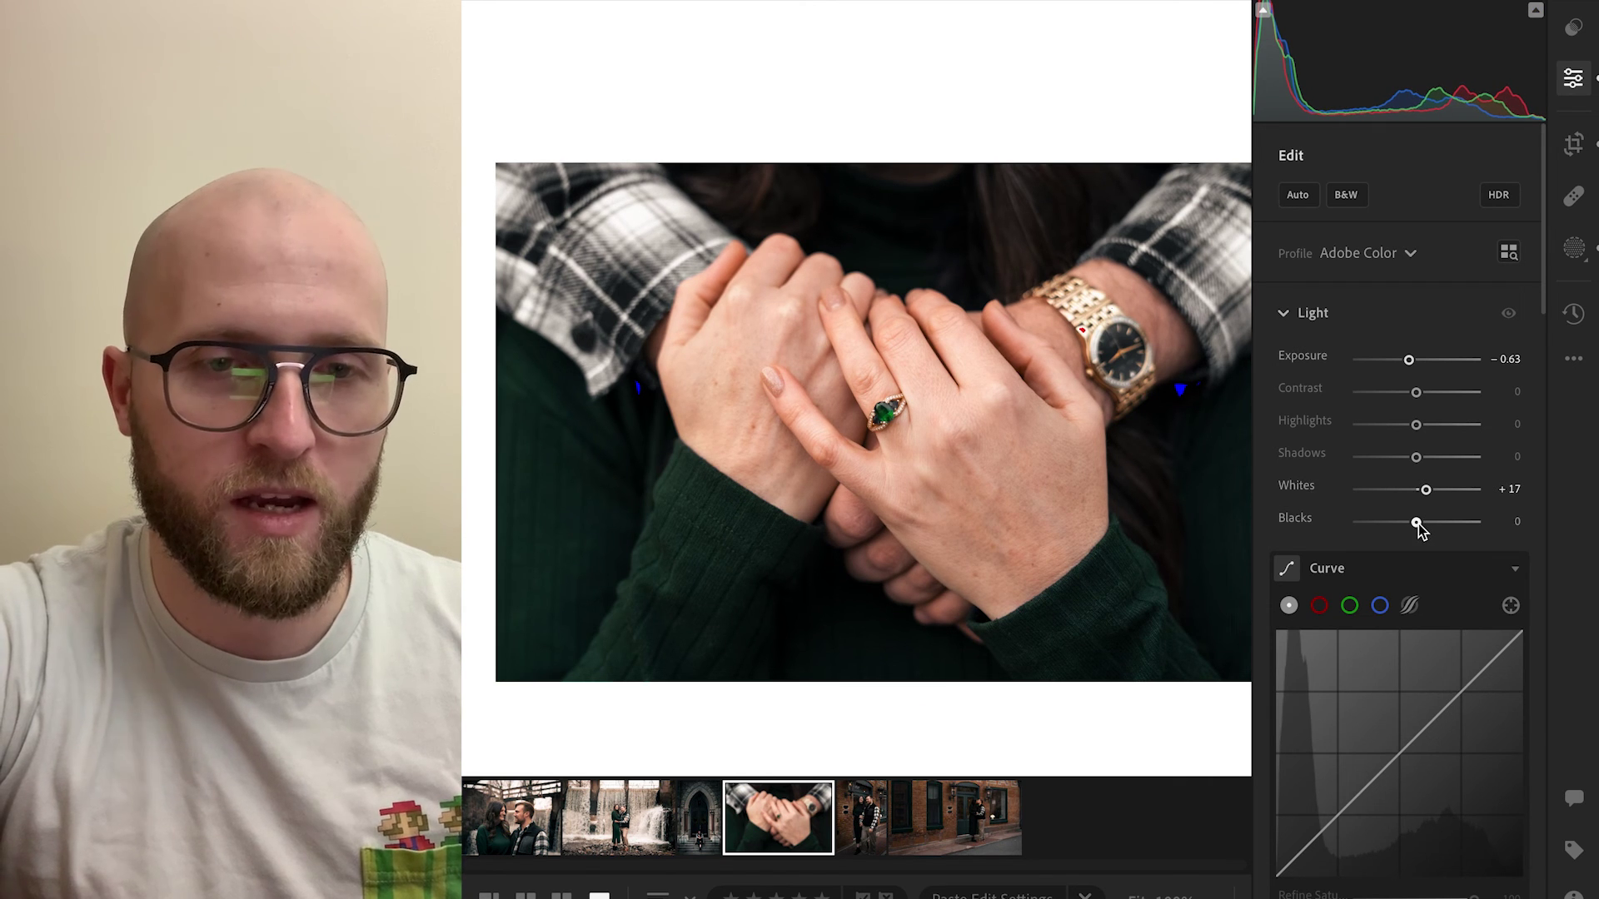
drag(1416, 523, 1408, 524)
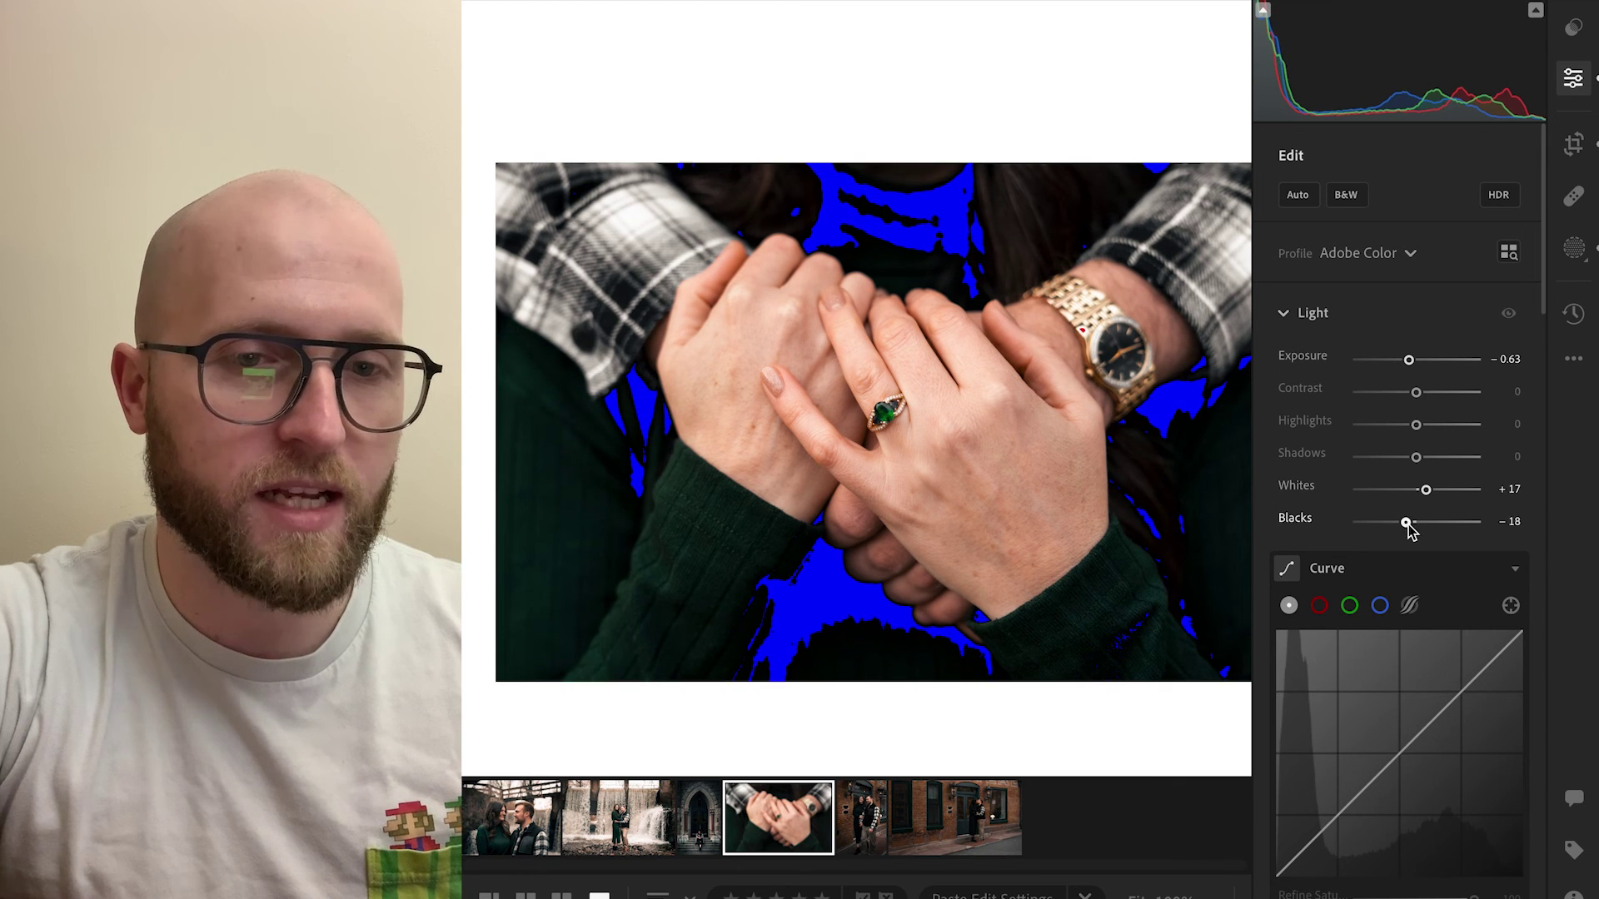
scroll(1420, 407, down, 1)
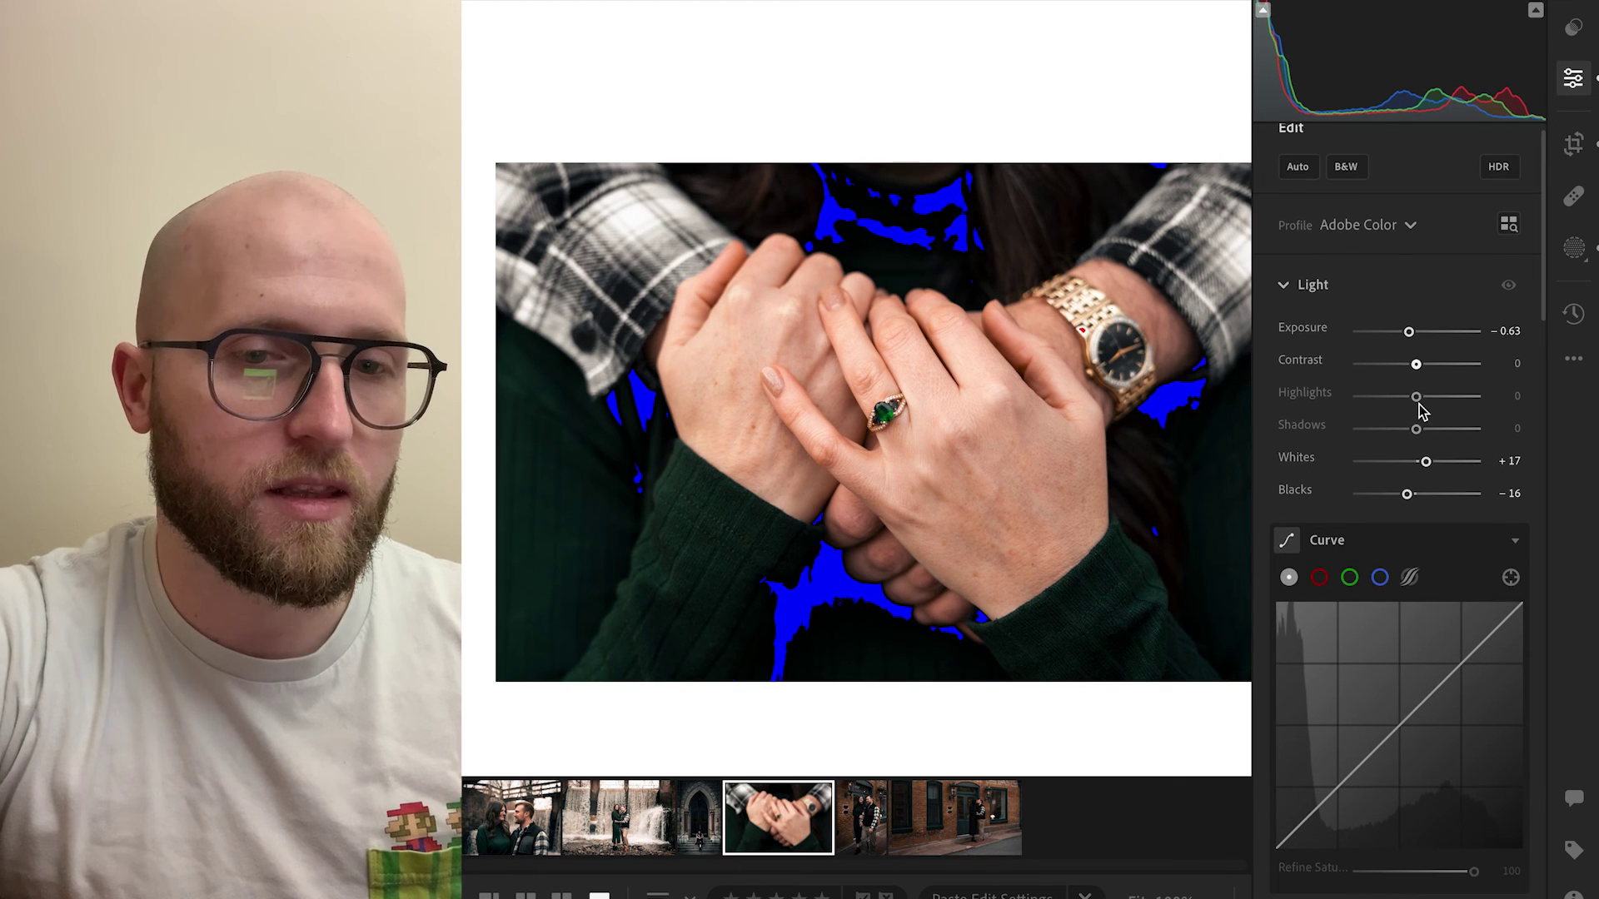
click(1263, 9)
- Anchor the lower tone curve with three points, raise its black point slightly, and compare the photo with and without the curve
scroll(1422, 317, down, 5)
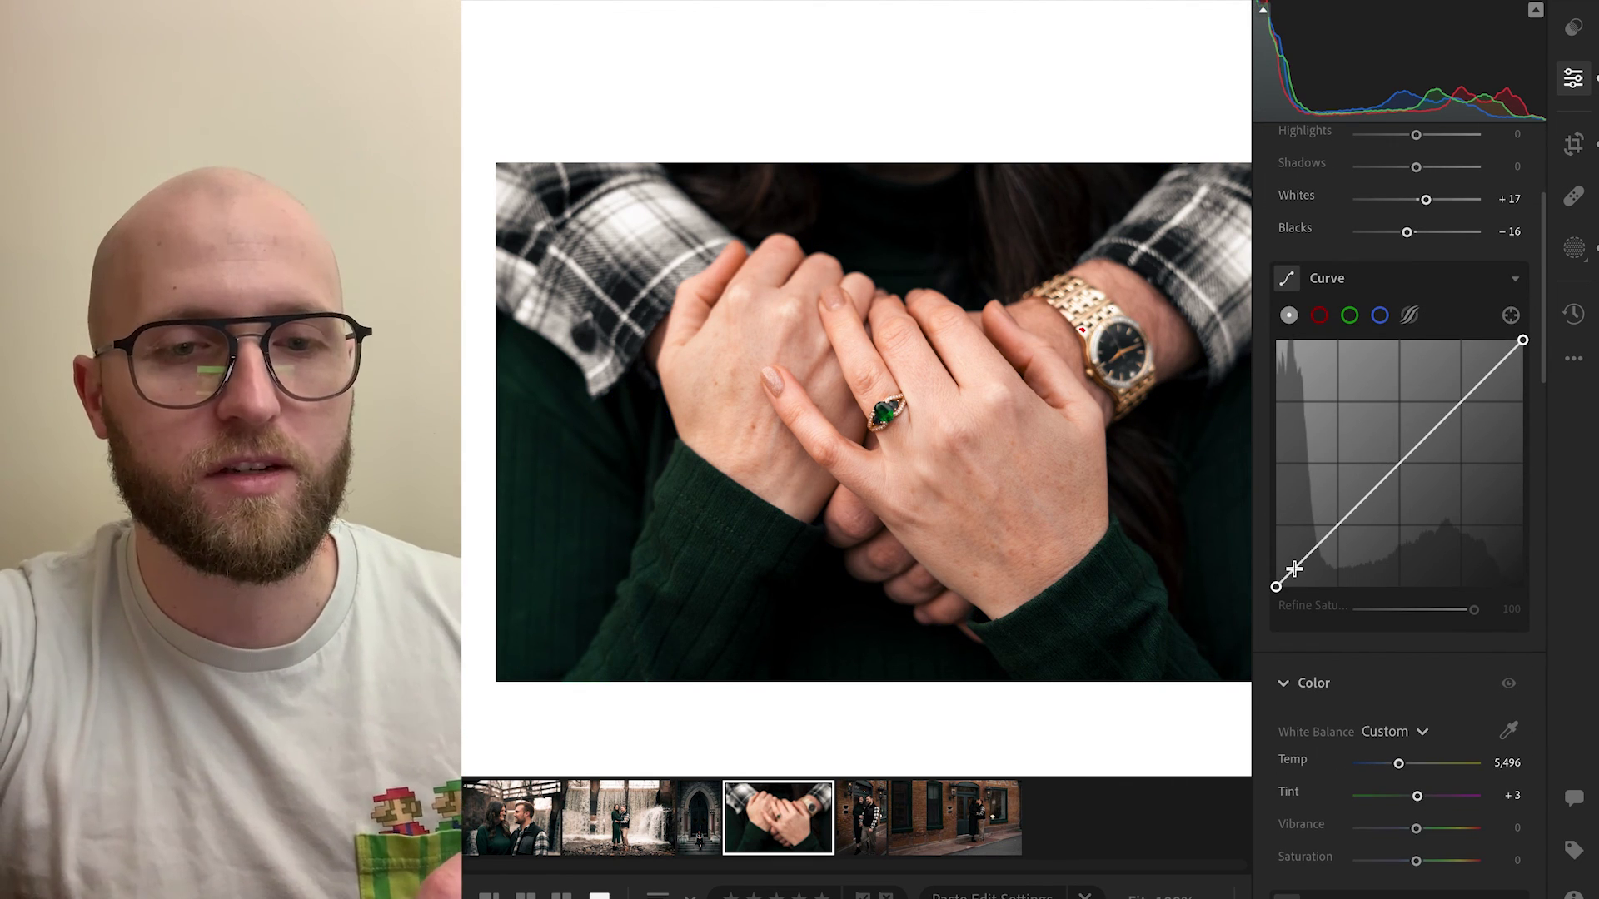
click(1295, 568)
click(1313, 551)
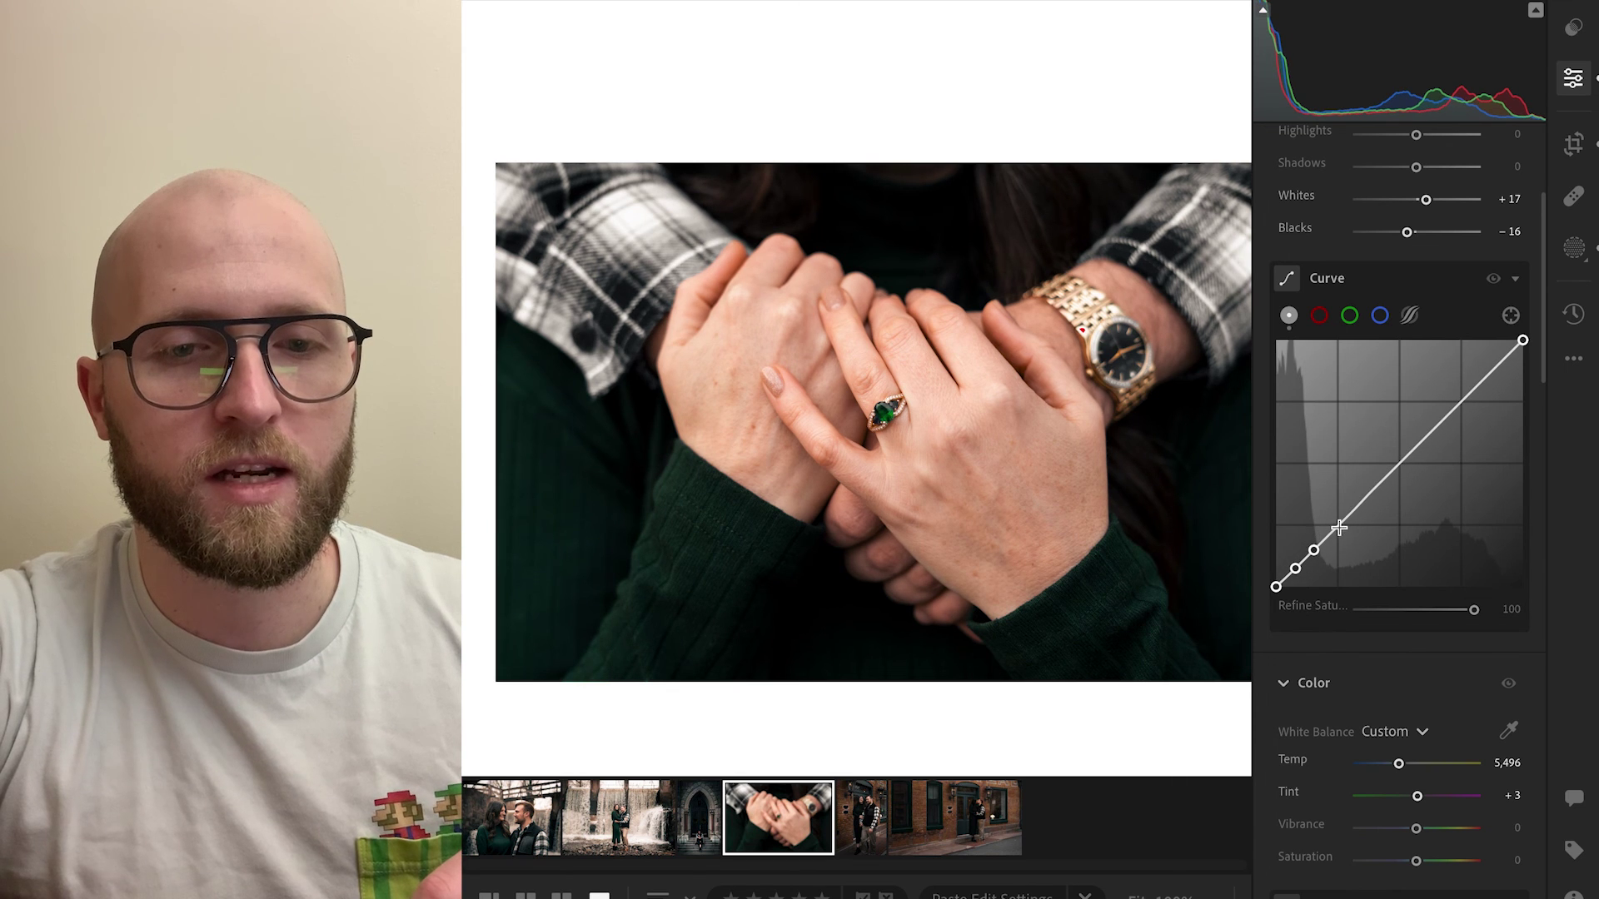
click(1338, 524)
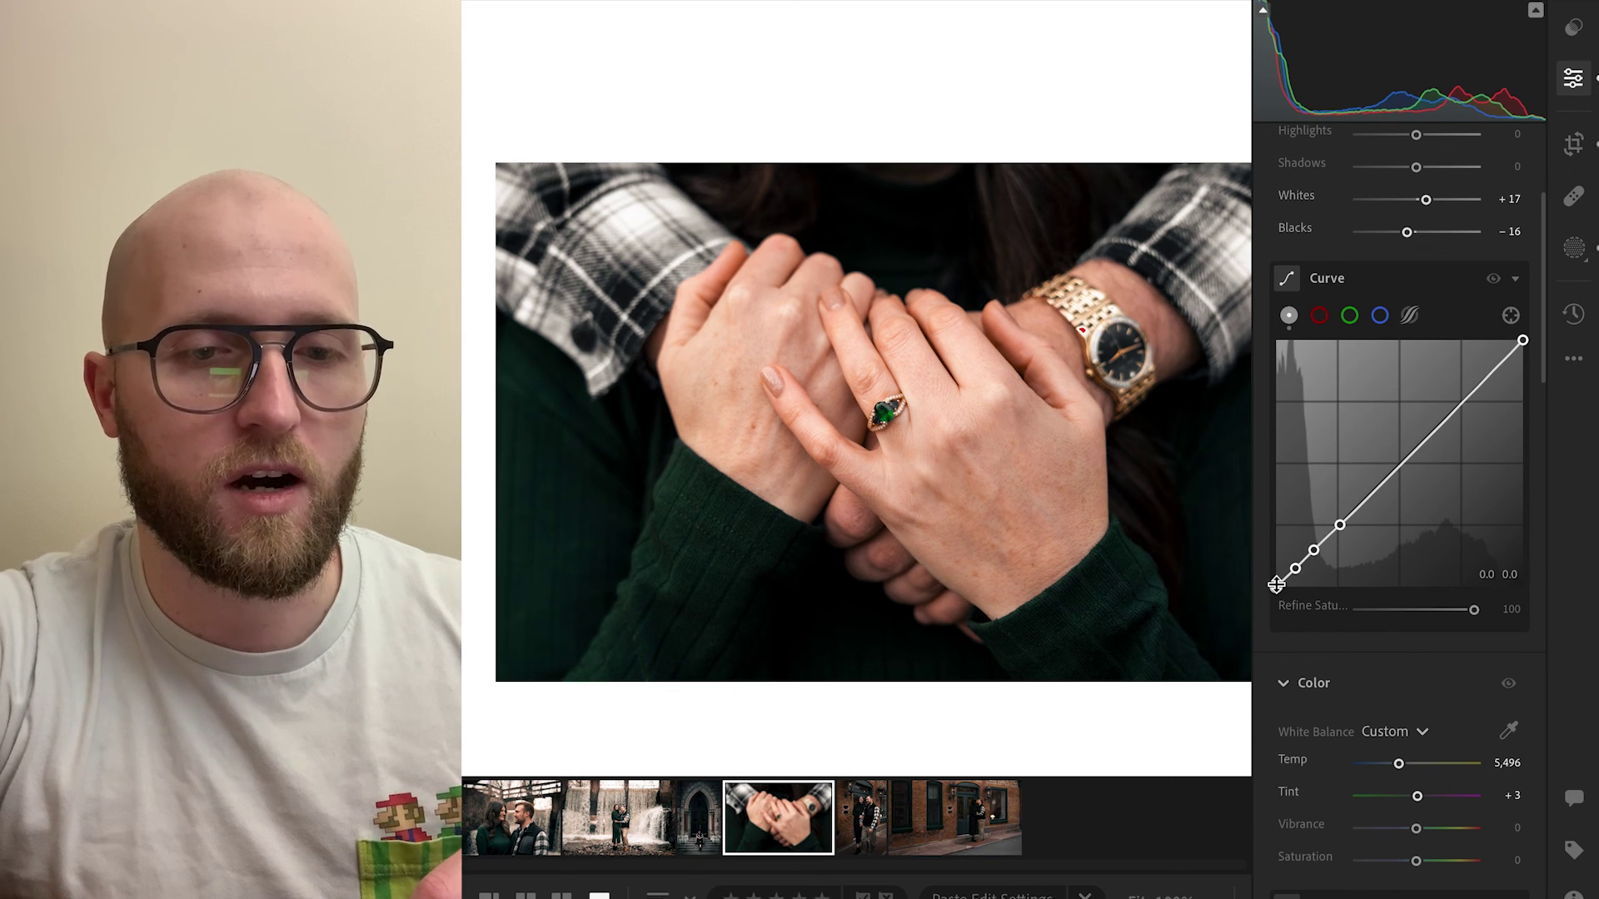
drag(1278, 588, 1267, 576)
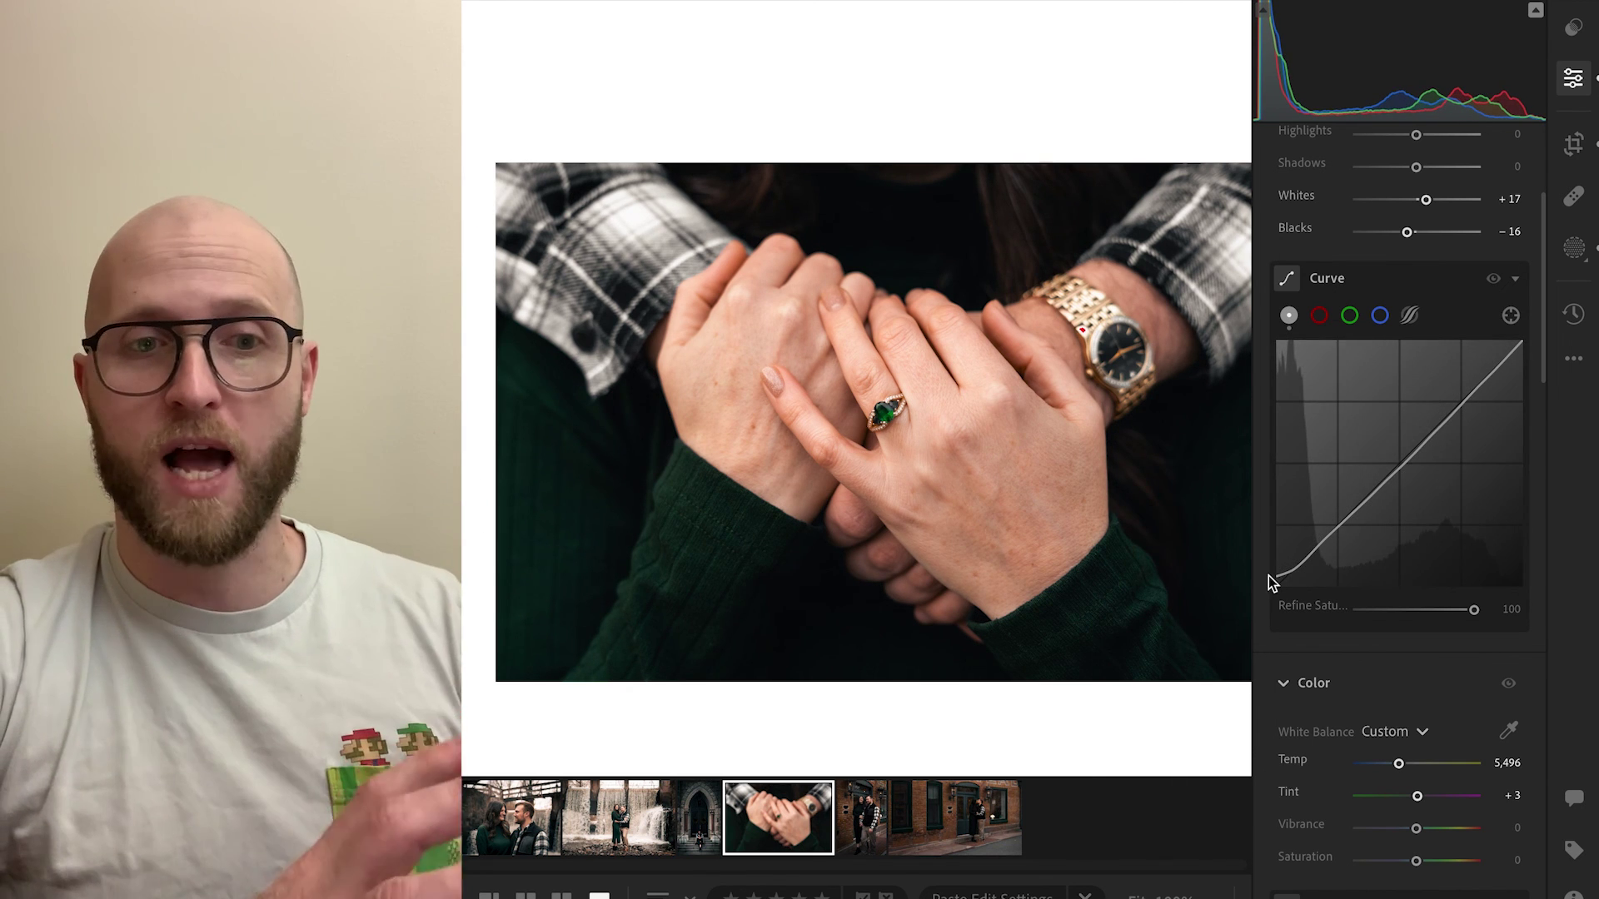
click(1495, 278)
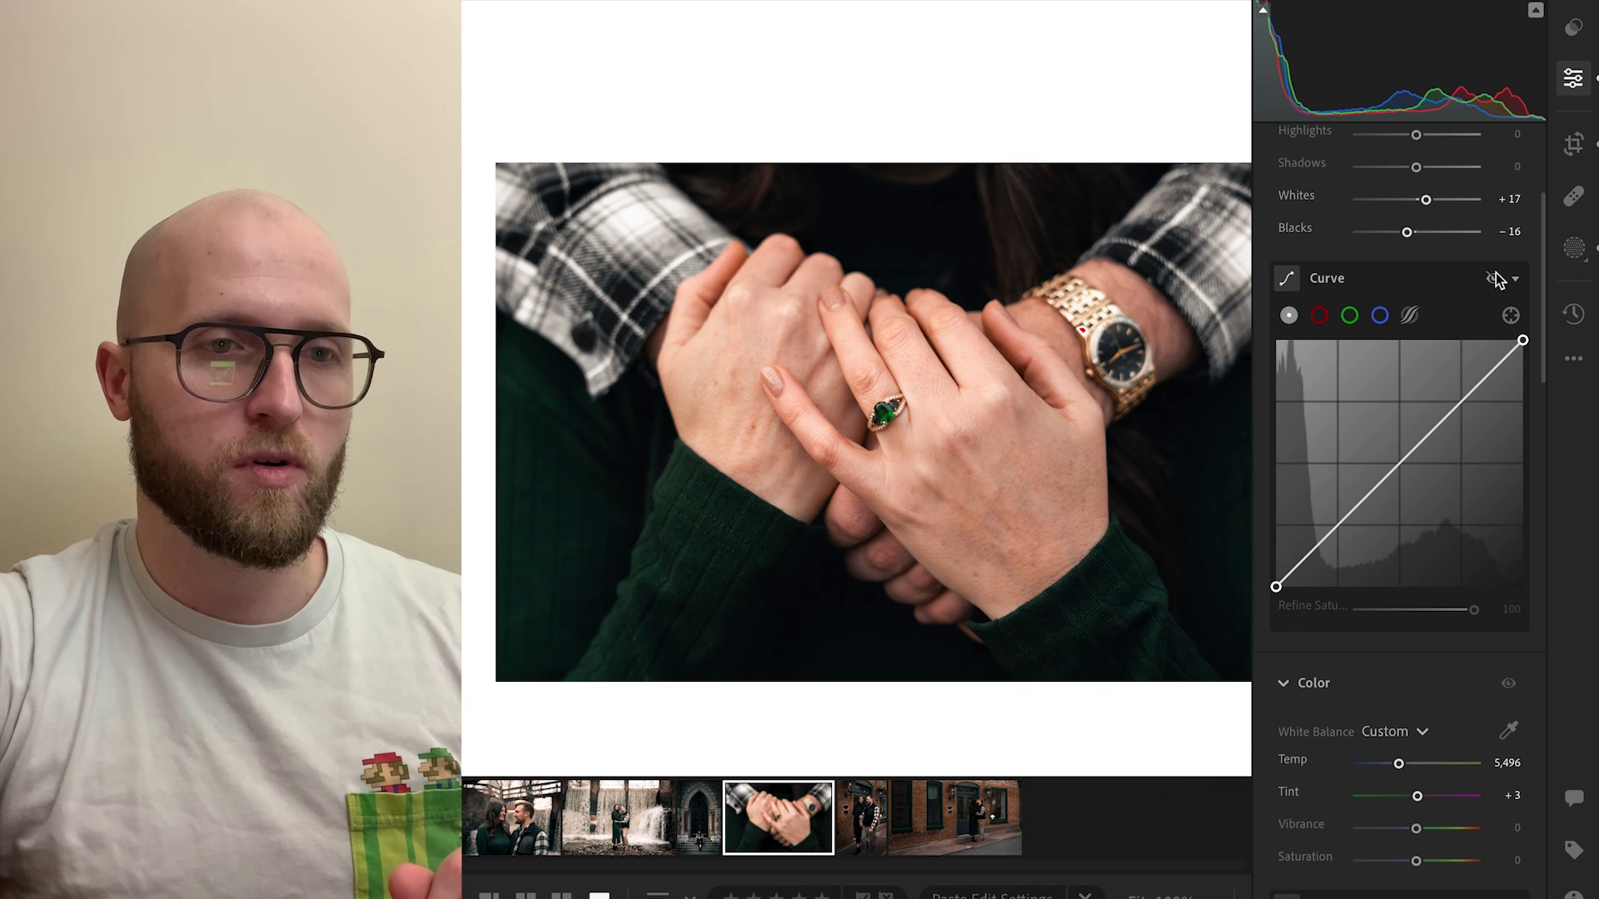
click(1495, 278)
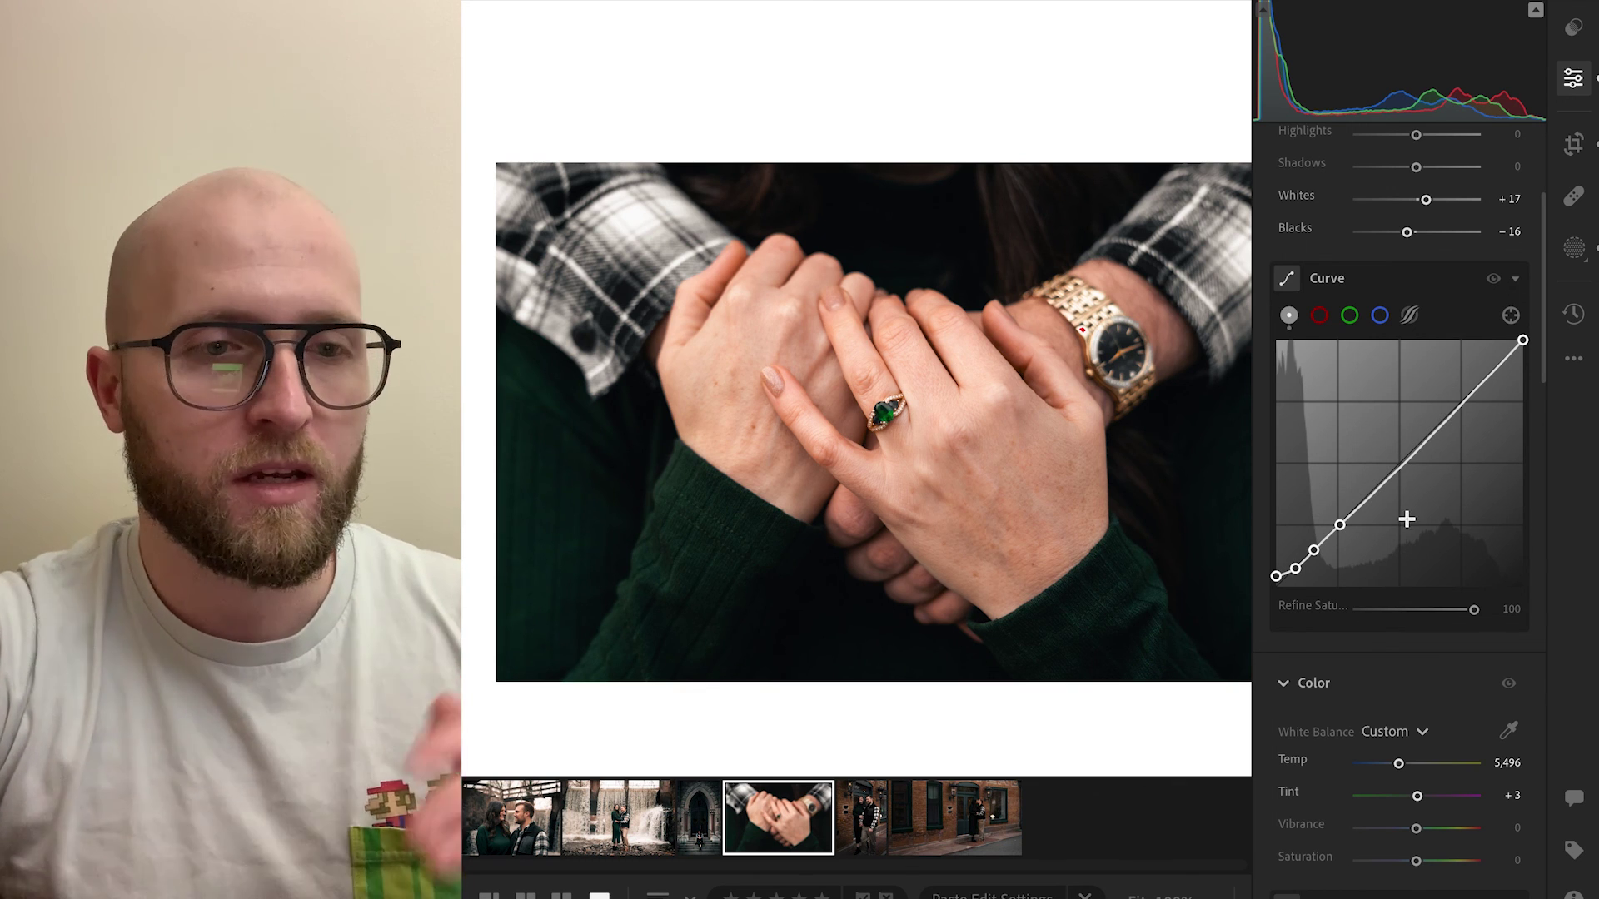
- Add a vignette of -25 to the hands photo
scroll(1409, 522, down, 3)
scroll(1407, 518, down, 5)
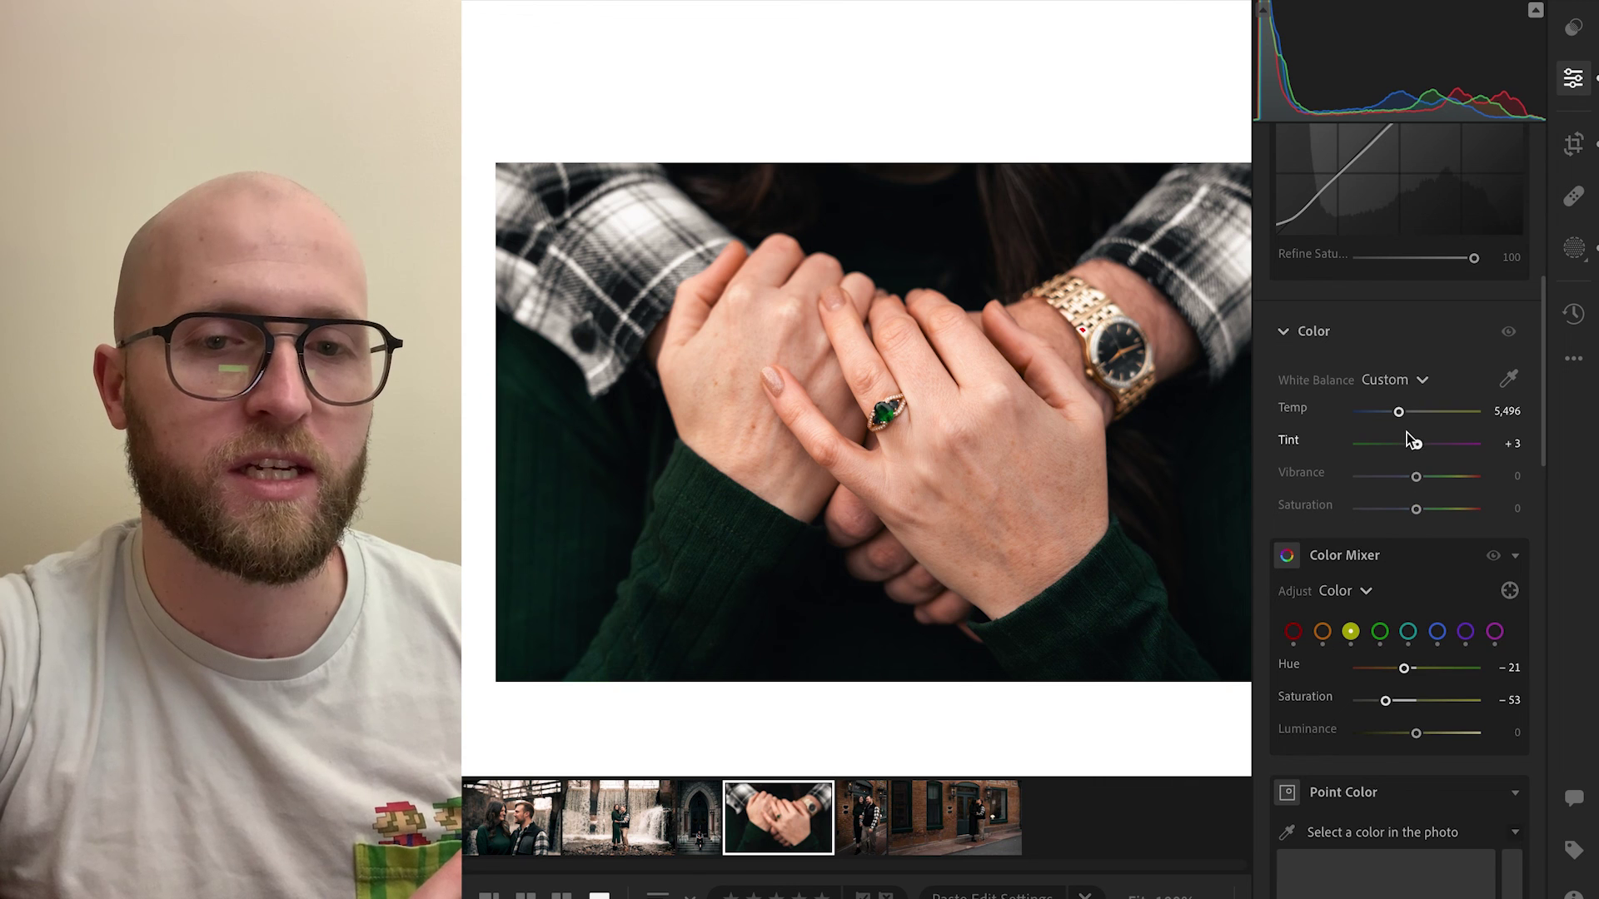
scroll(1406, 432, down, 12)
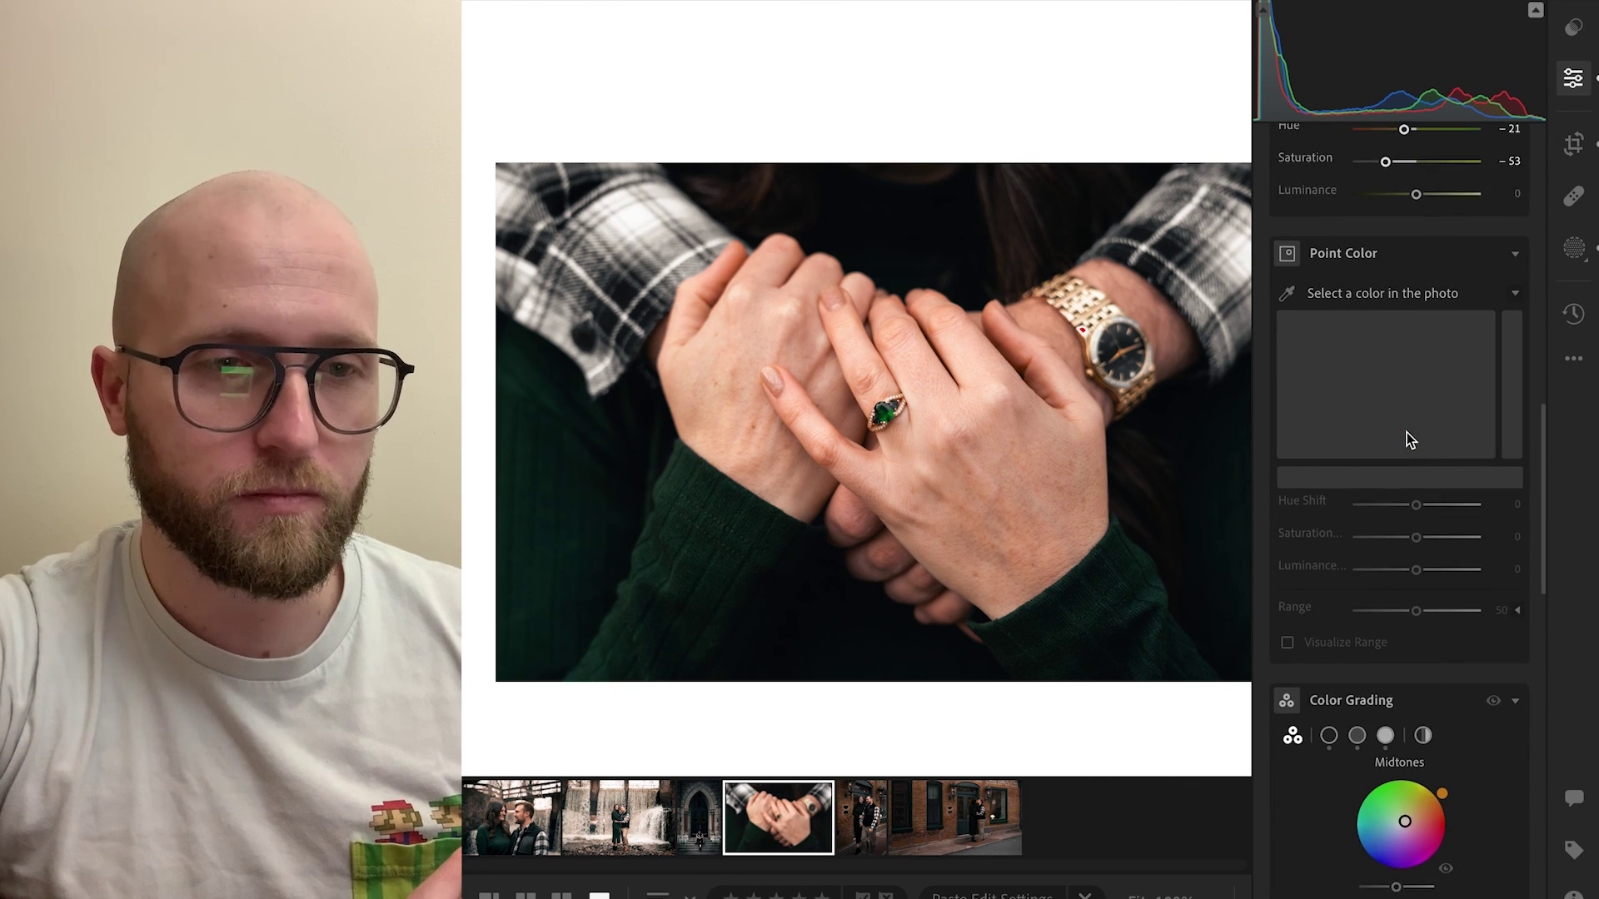
scroll(1406, 432, down, 8)
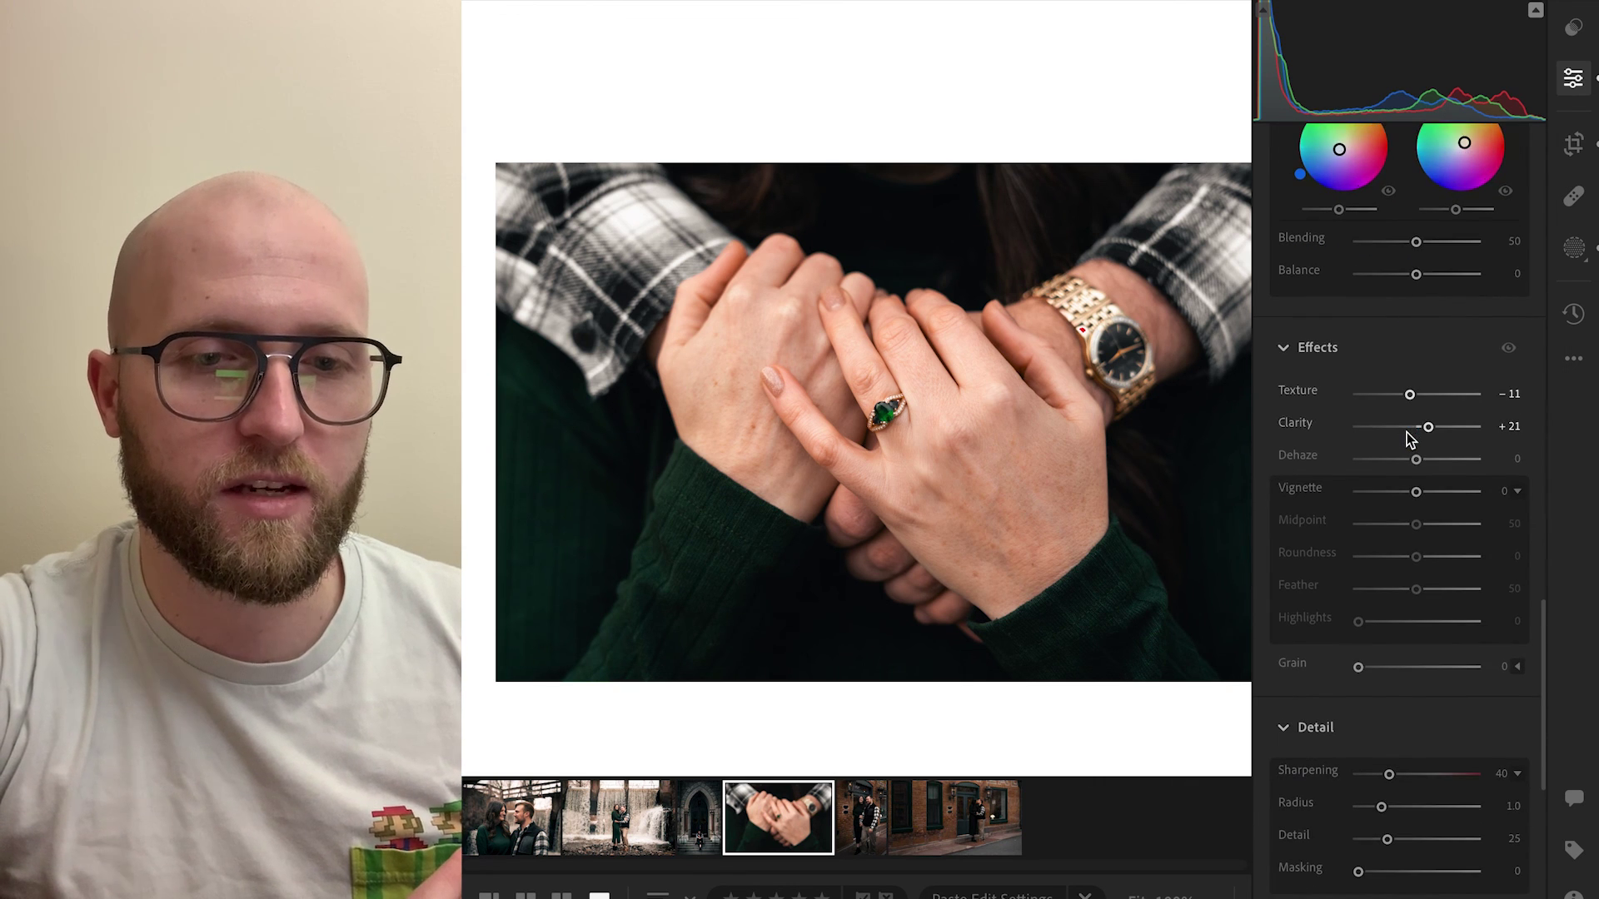
drag(1415, 491, 1397, 493)
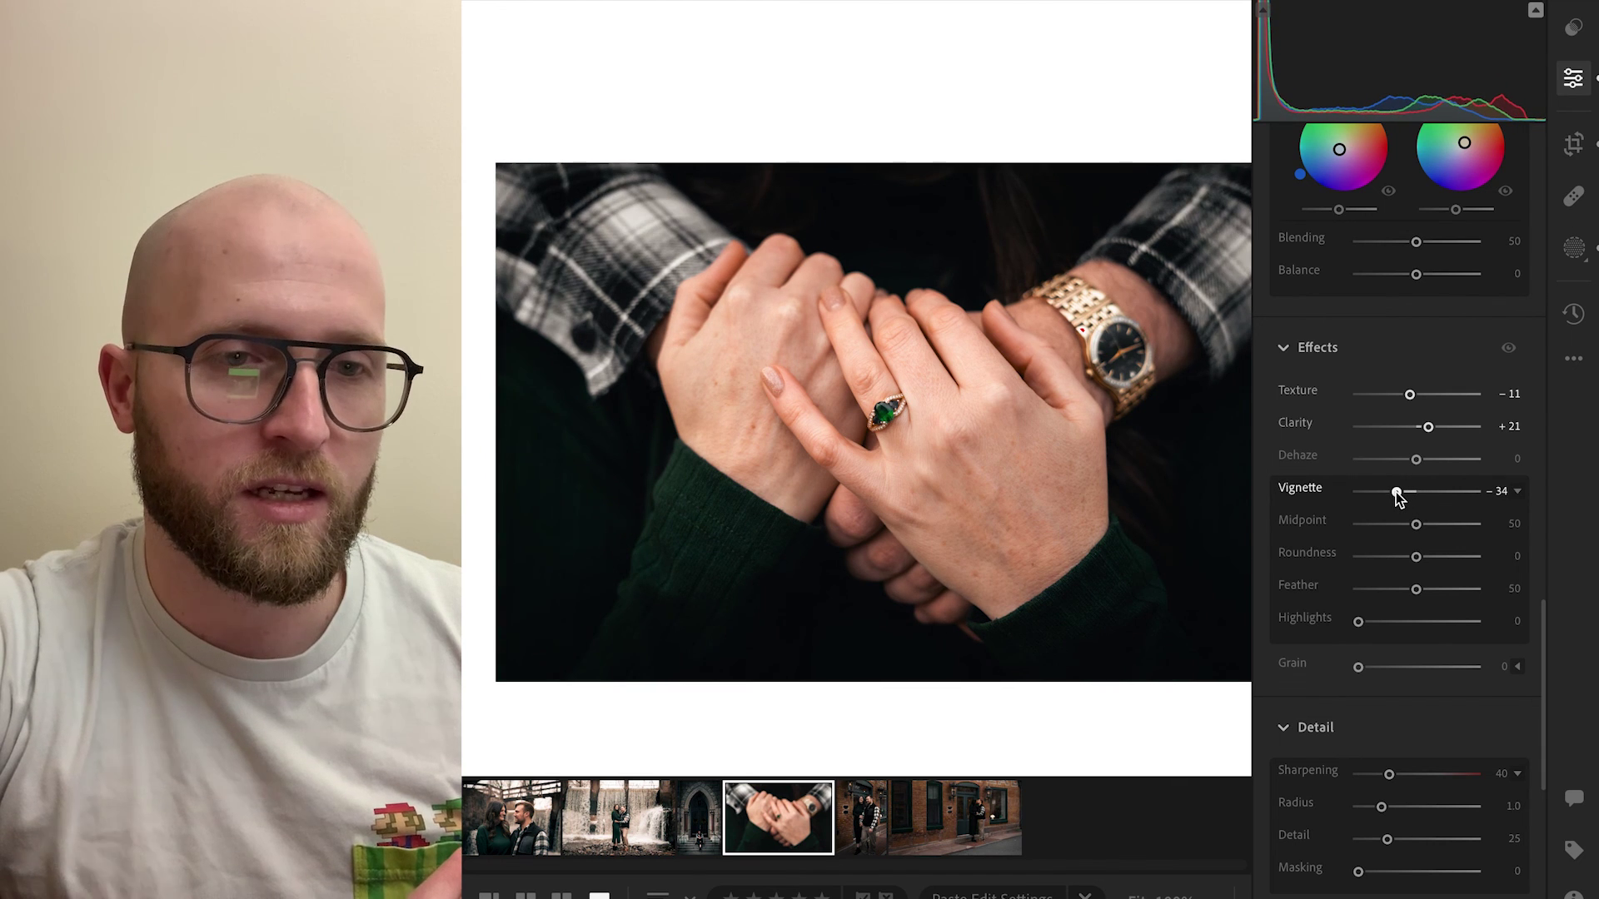
drag(1401, 496, 1403, 495)
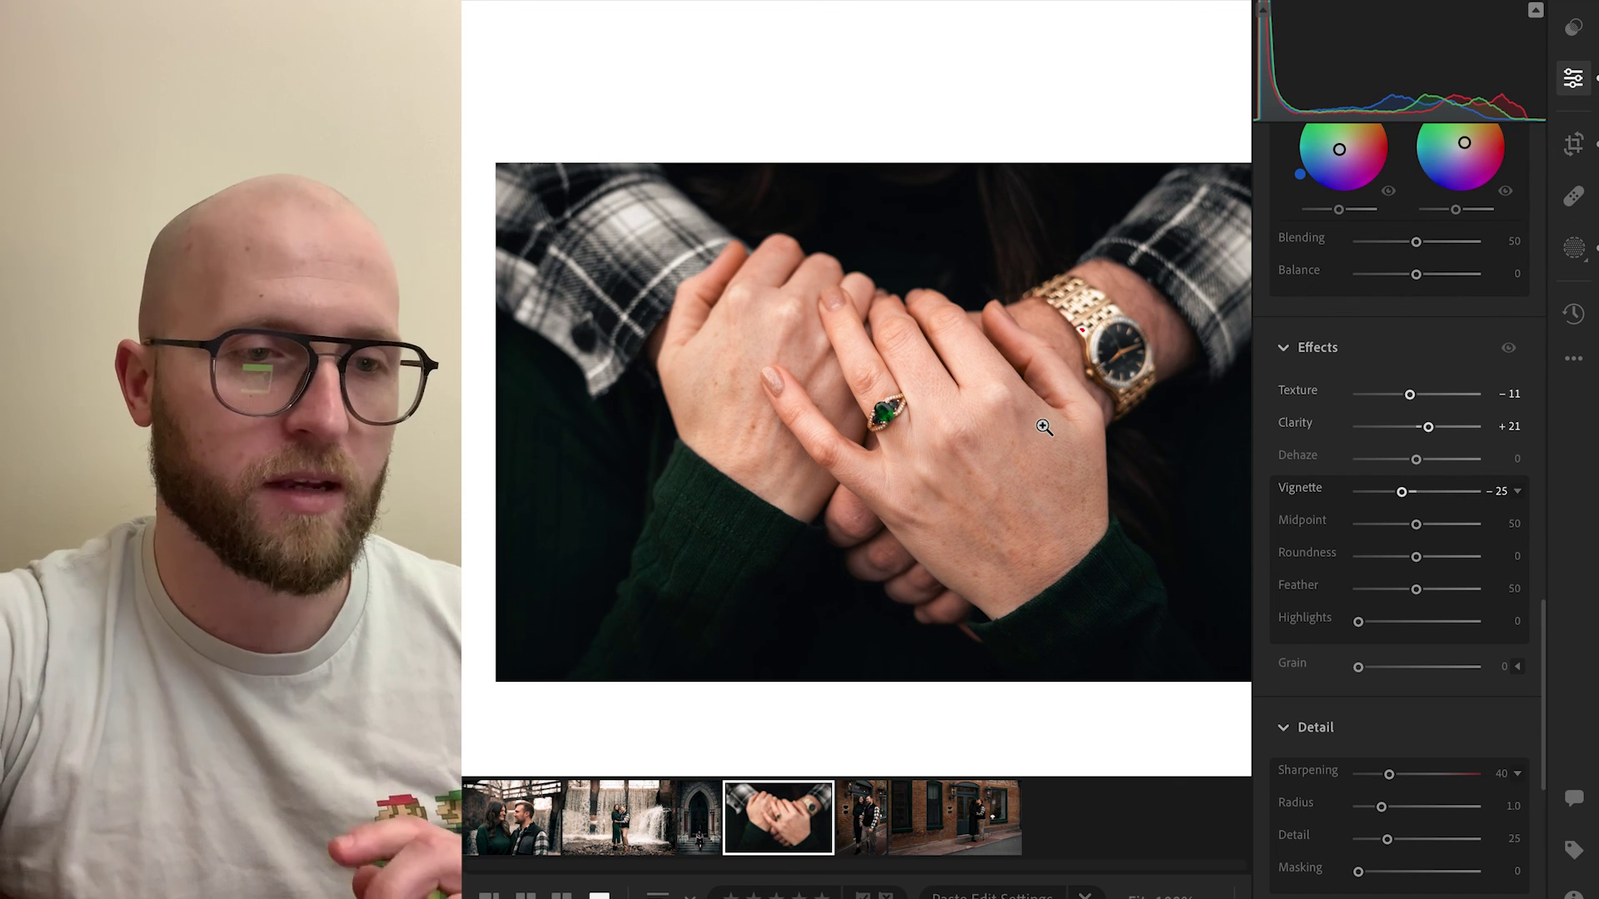
- Review the edited brick-building, close-up waterfall and wide waterfall photos for a consistent look
click(951, 819)
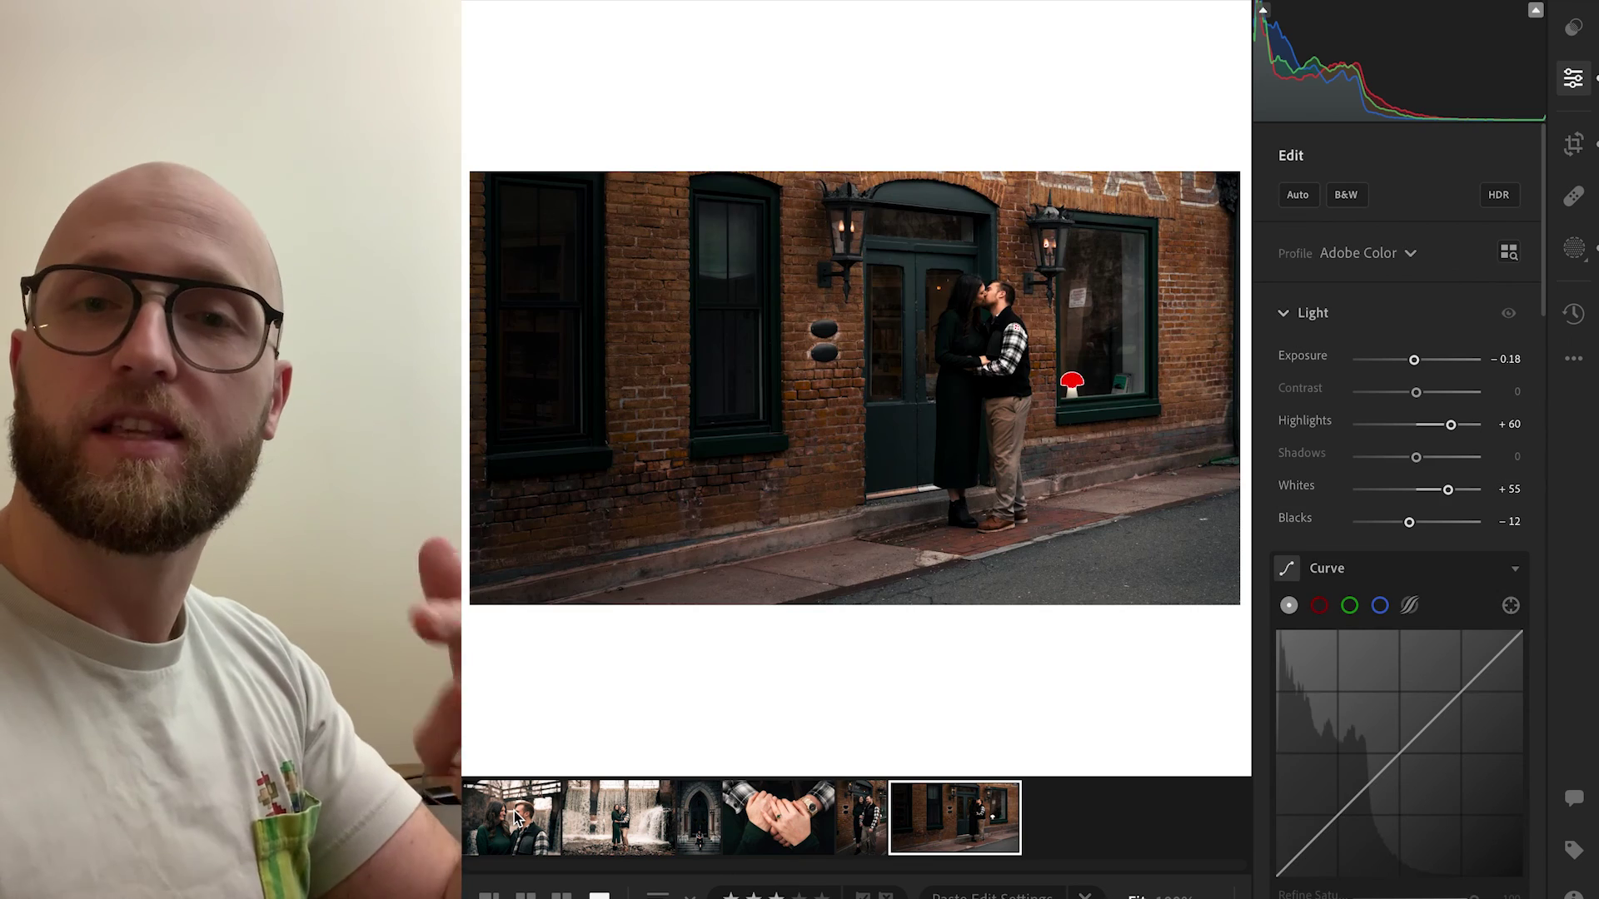
click(514, 817)
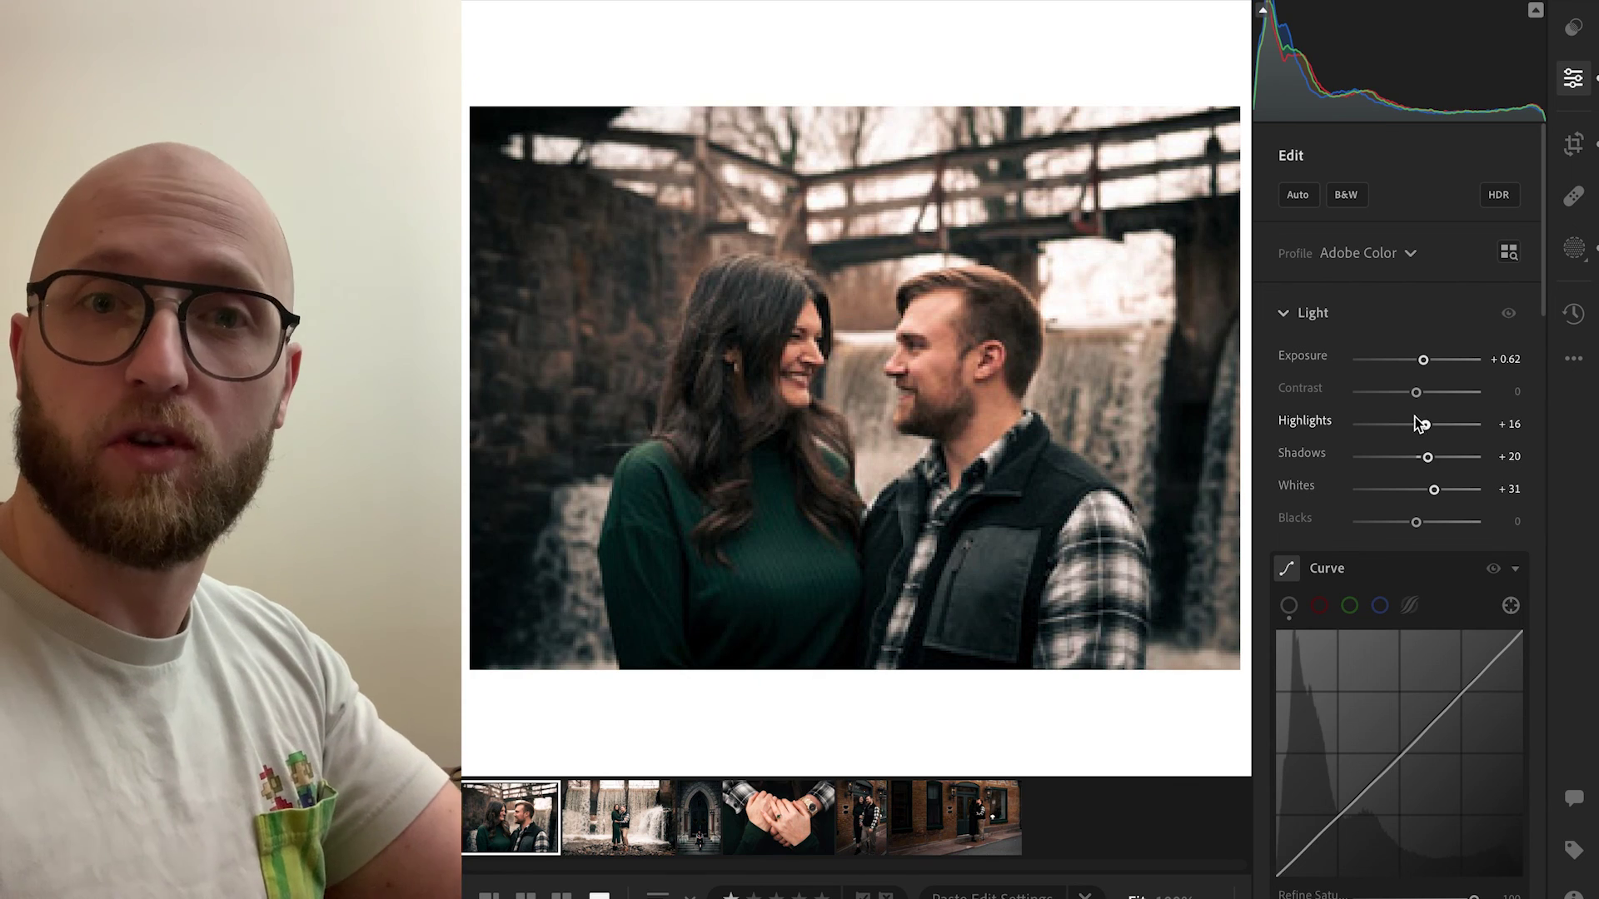
scroll(1418, 424, down, 8)
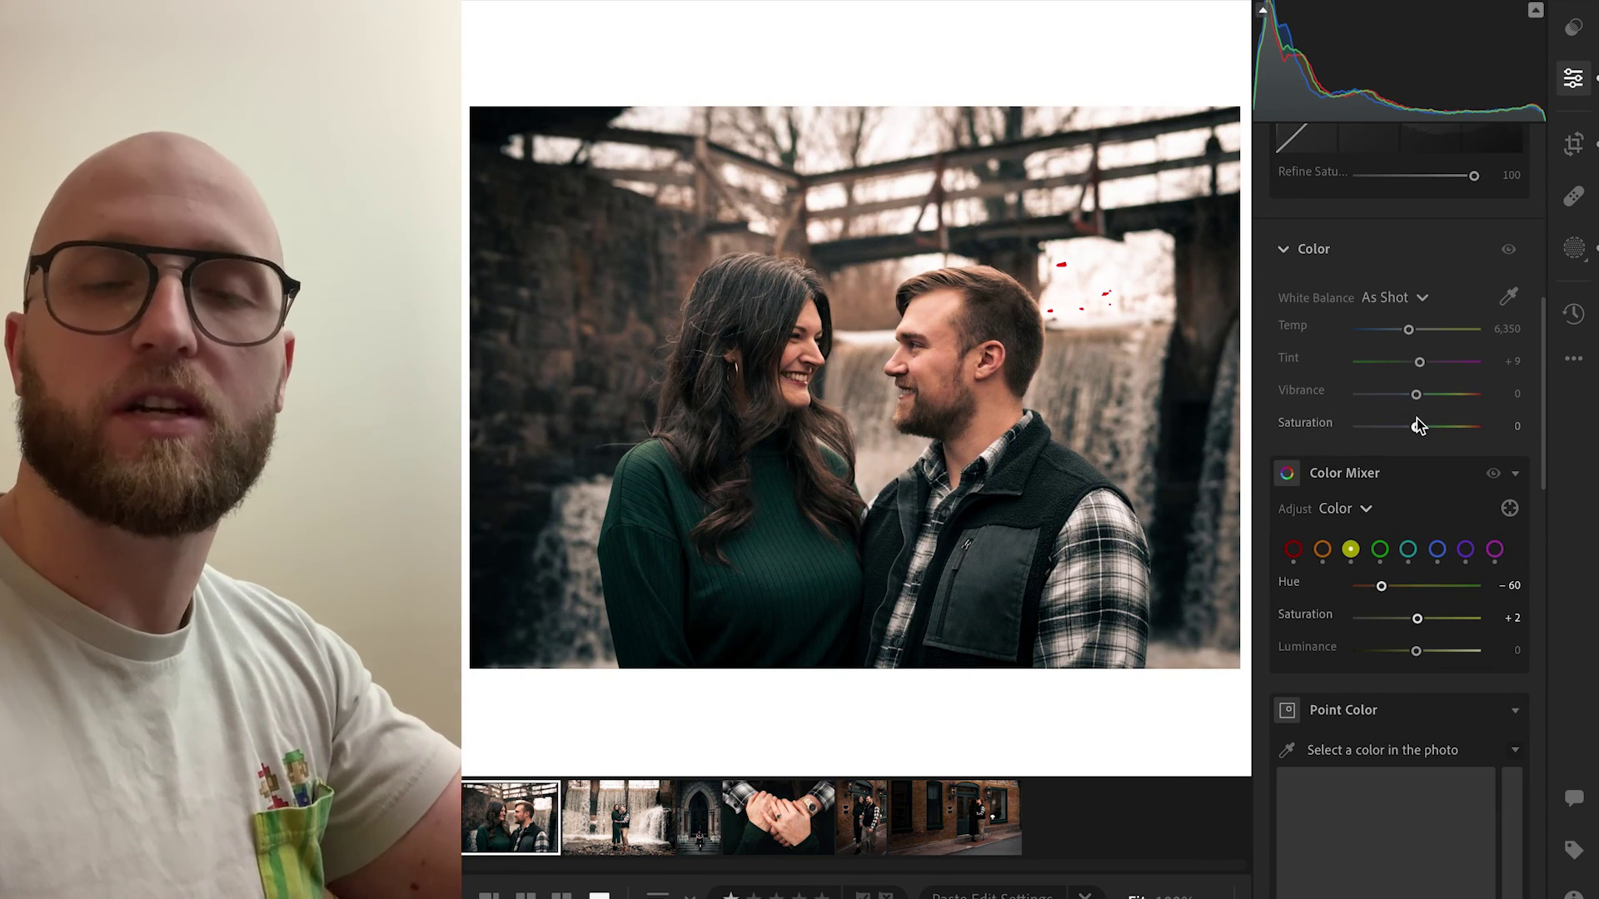
click(633, 804)
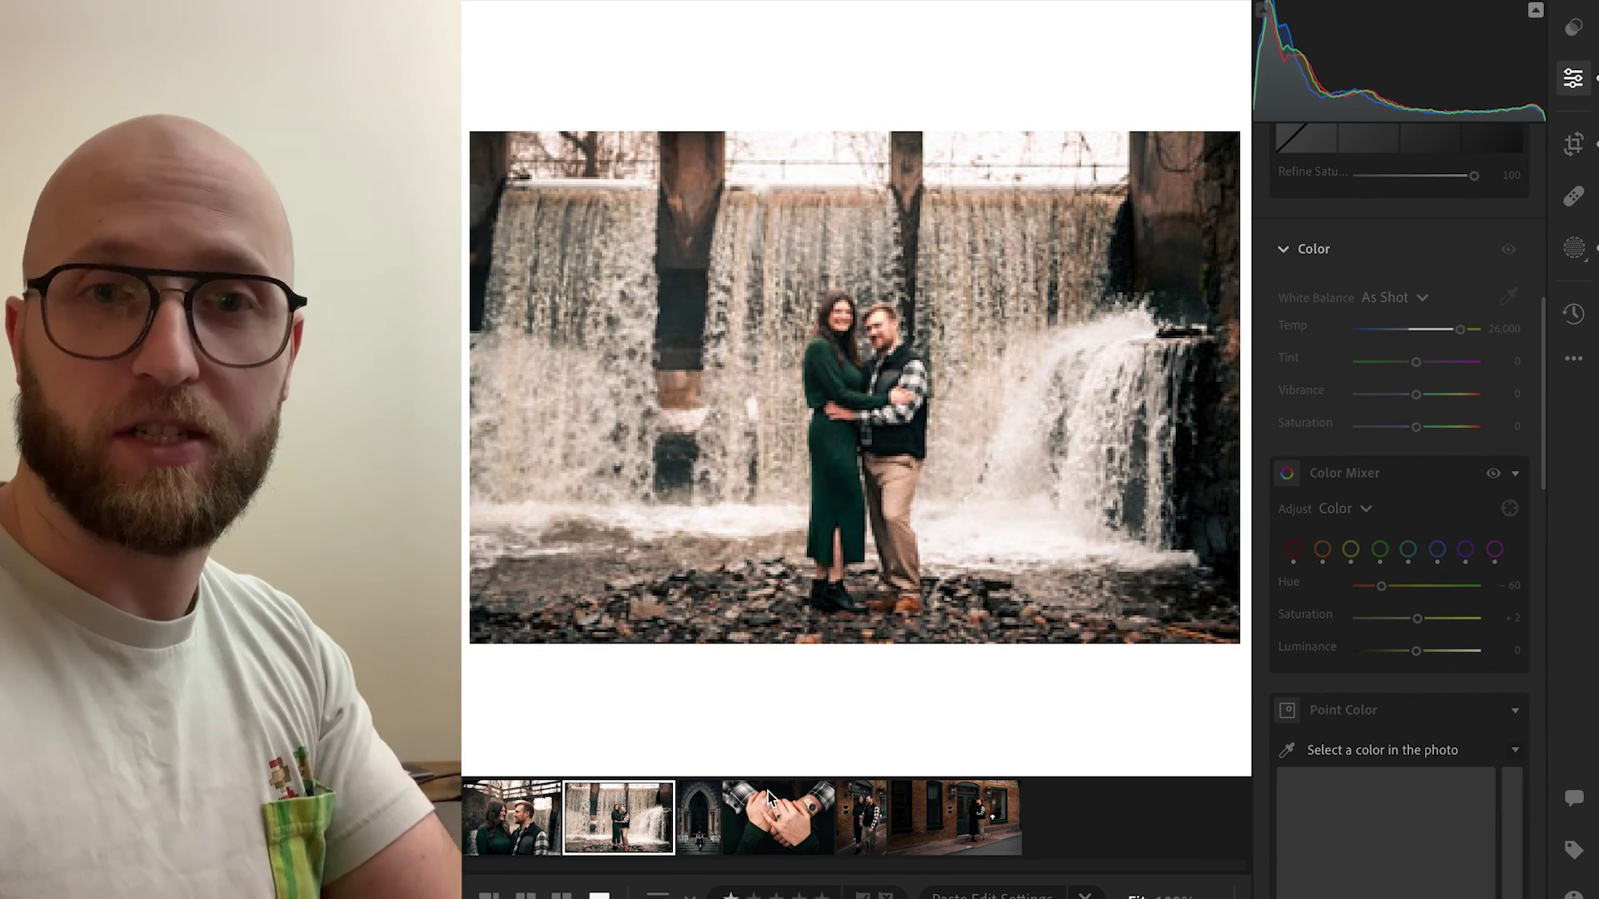